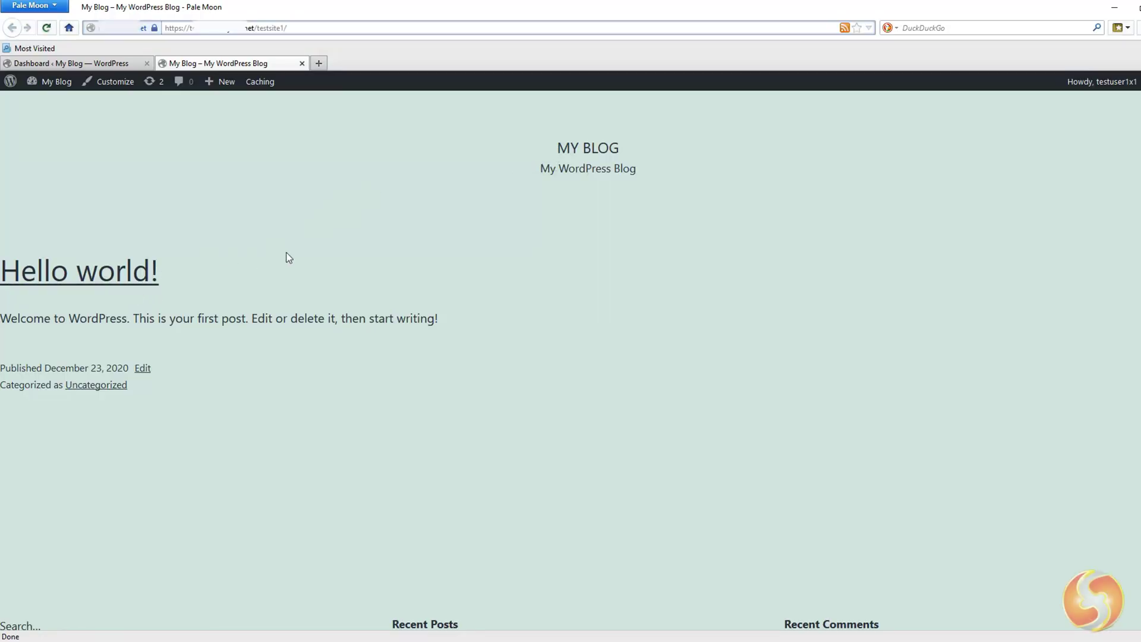
scroll(398, 272, "down", 3)
scroll(398, 272, "down", 2)
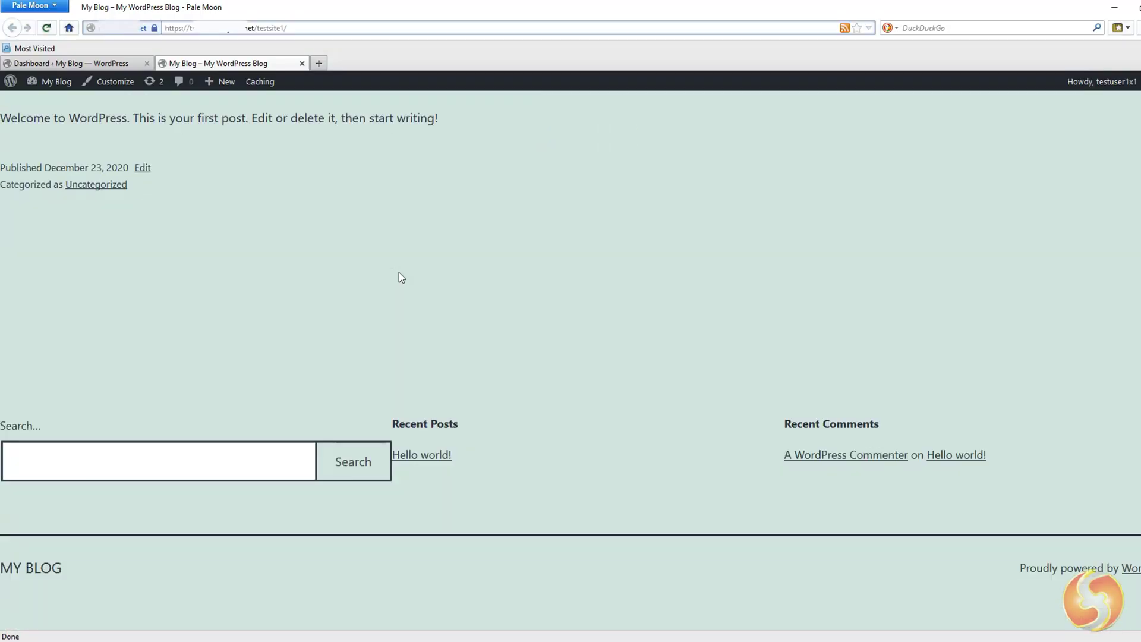
scroll(398, 272, "up", 5)
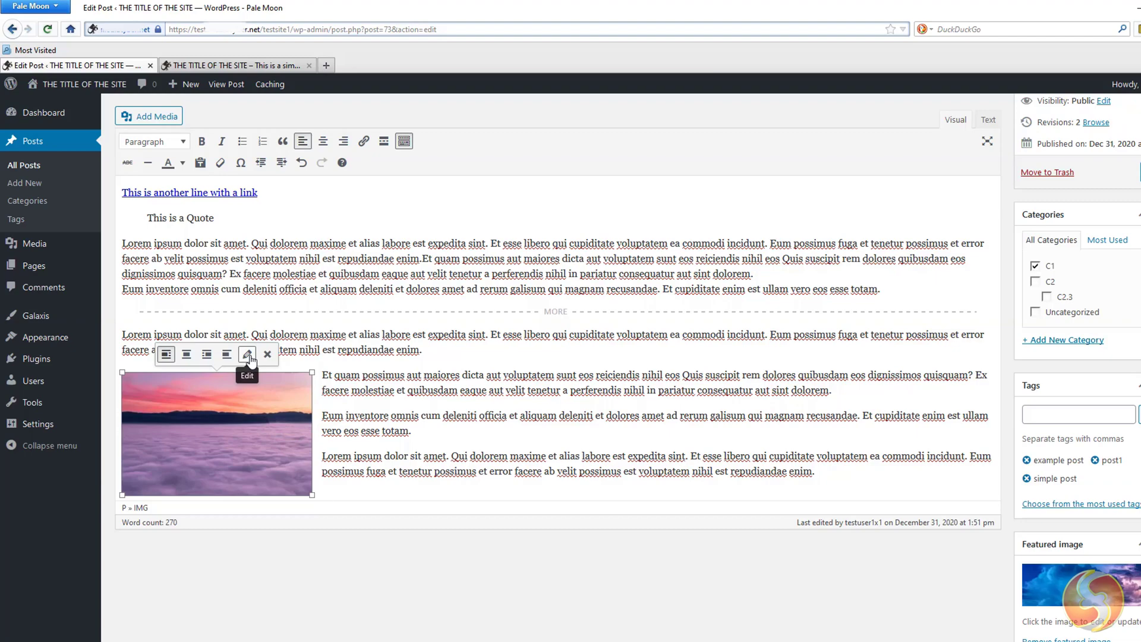
Darken the background colour to medium grey, then update all themes with pending updates
left_click(248, 355)
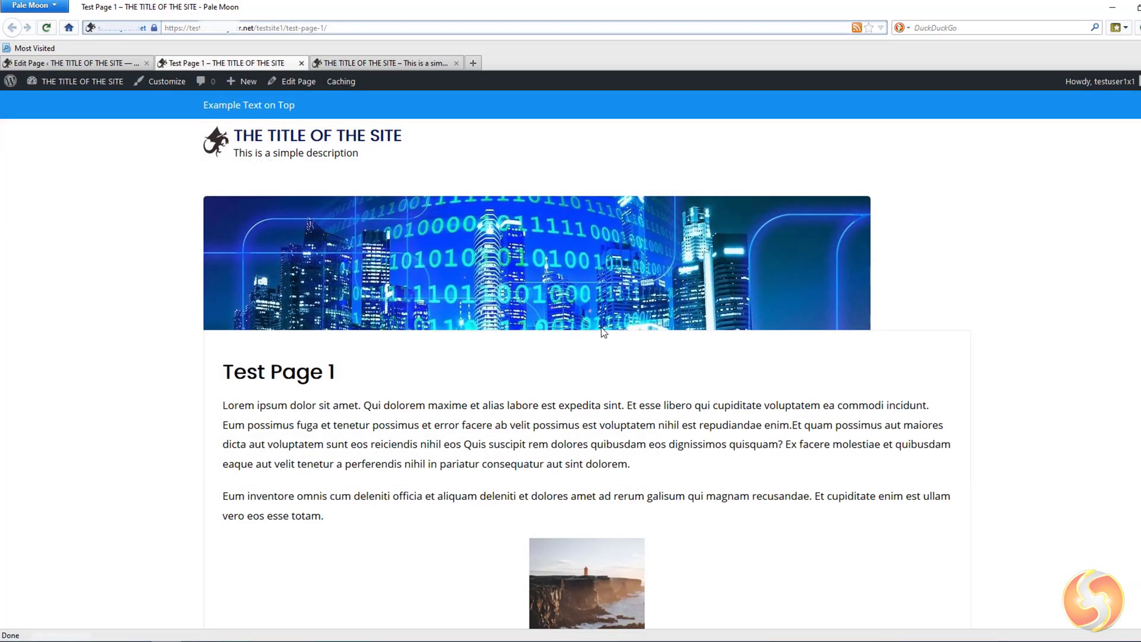
scroll(602, 332, "down", 3)
scroll(607, 320, "down", 3)
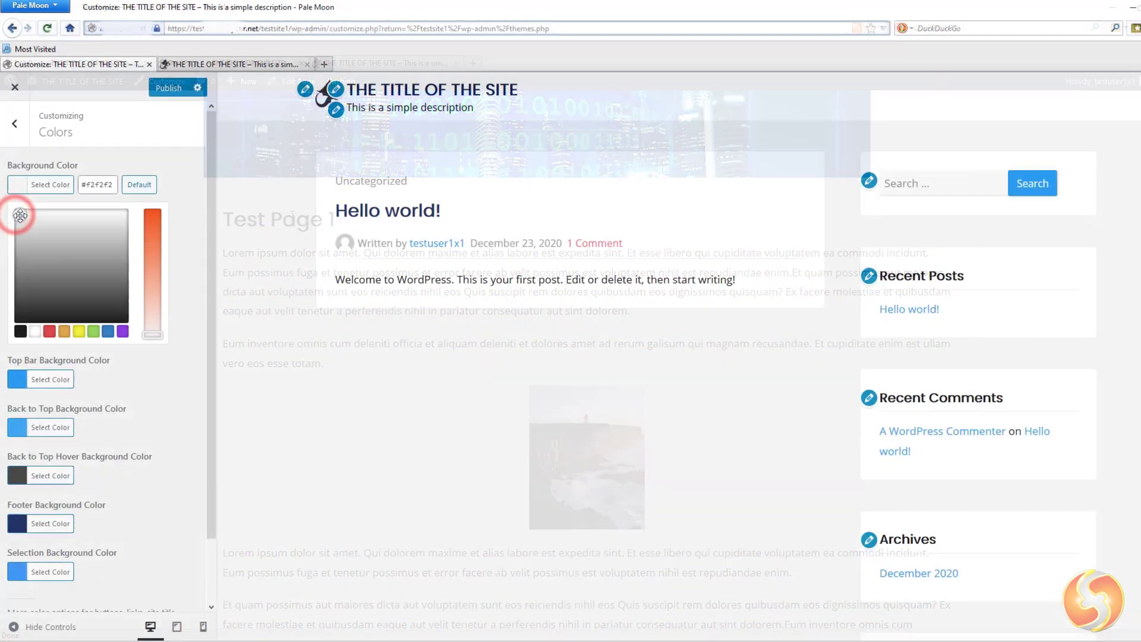
left_click_drag(34, 221, 65, 262)
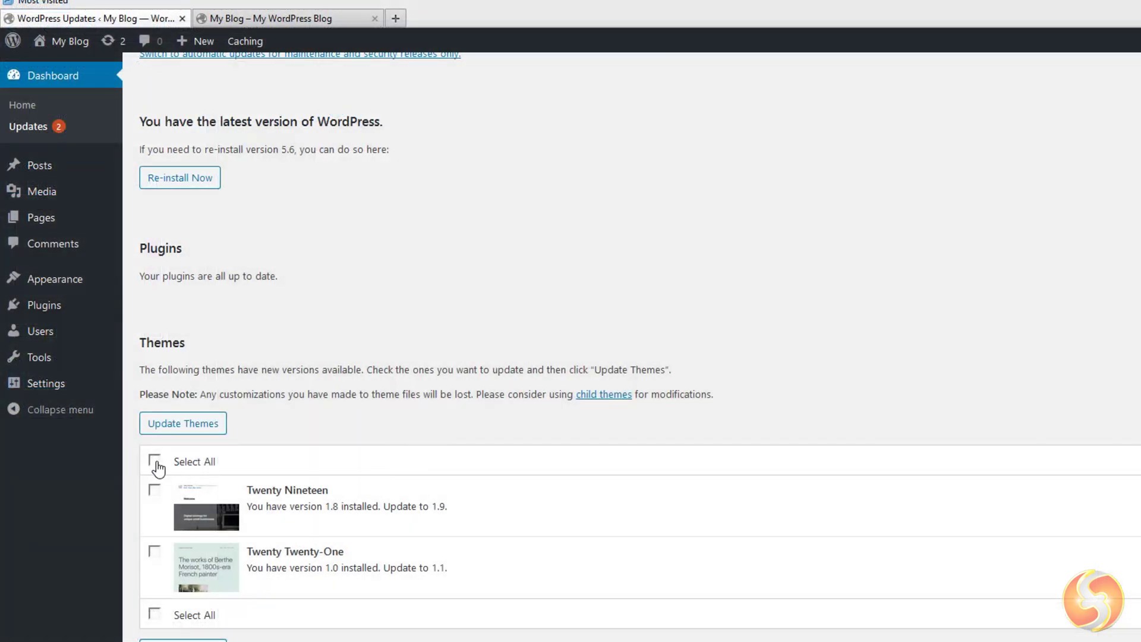
left_click(156, 463)
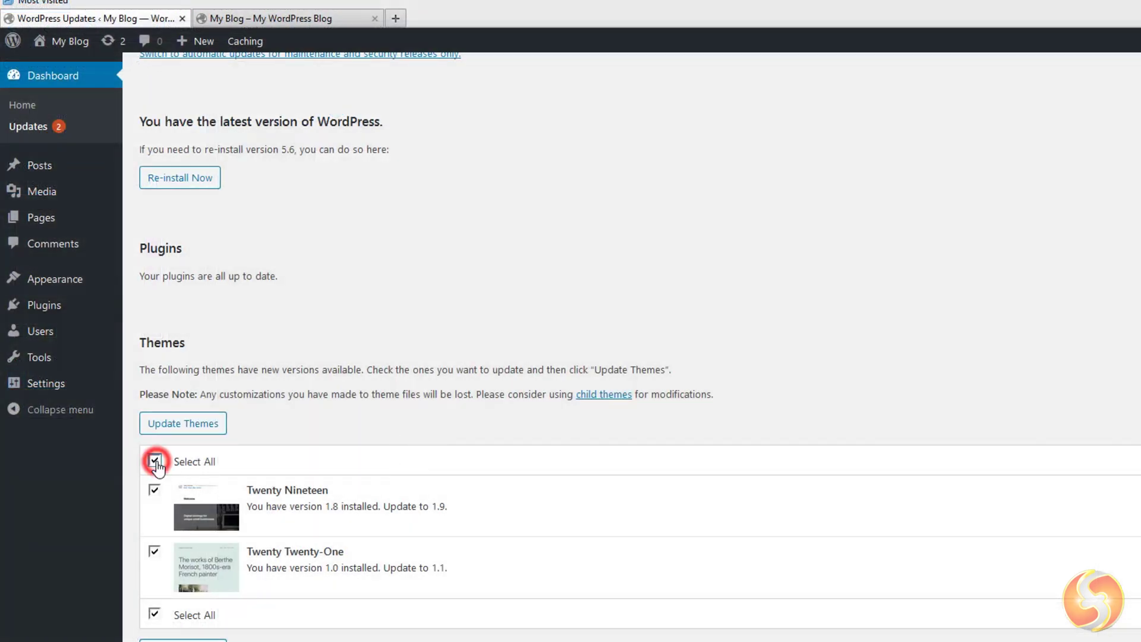
left_click(197, 428)
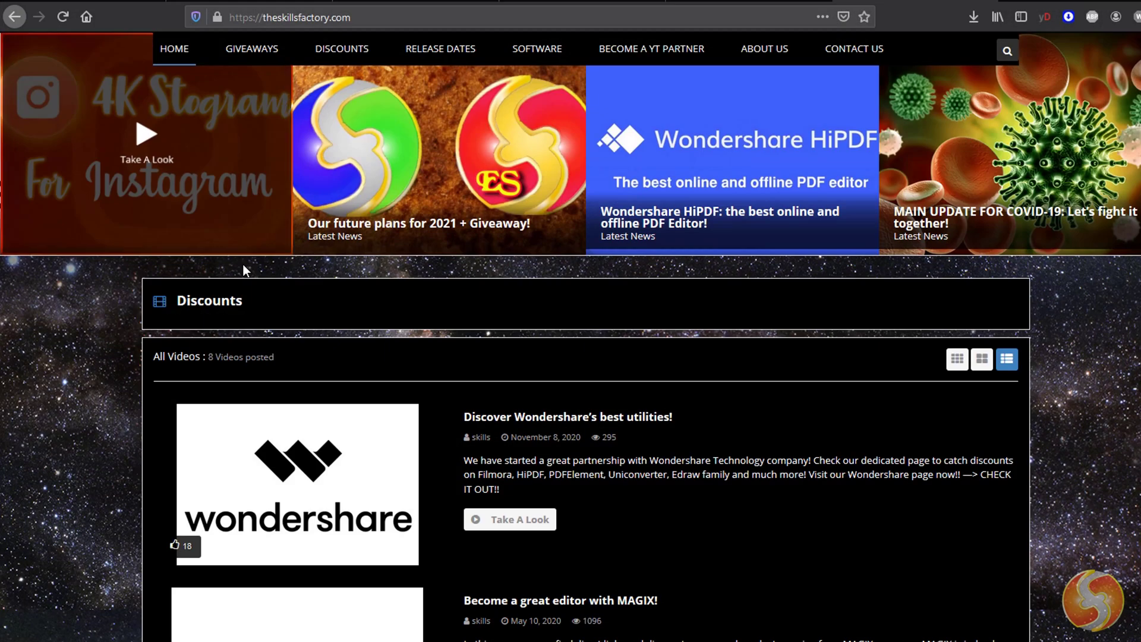
scroll(242, 263, "down", 3)
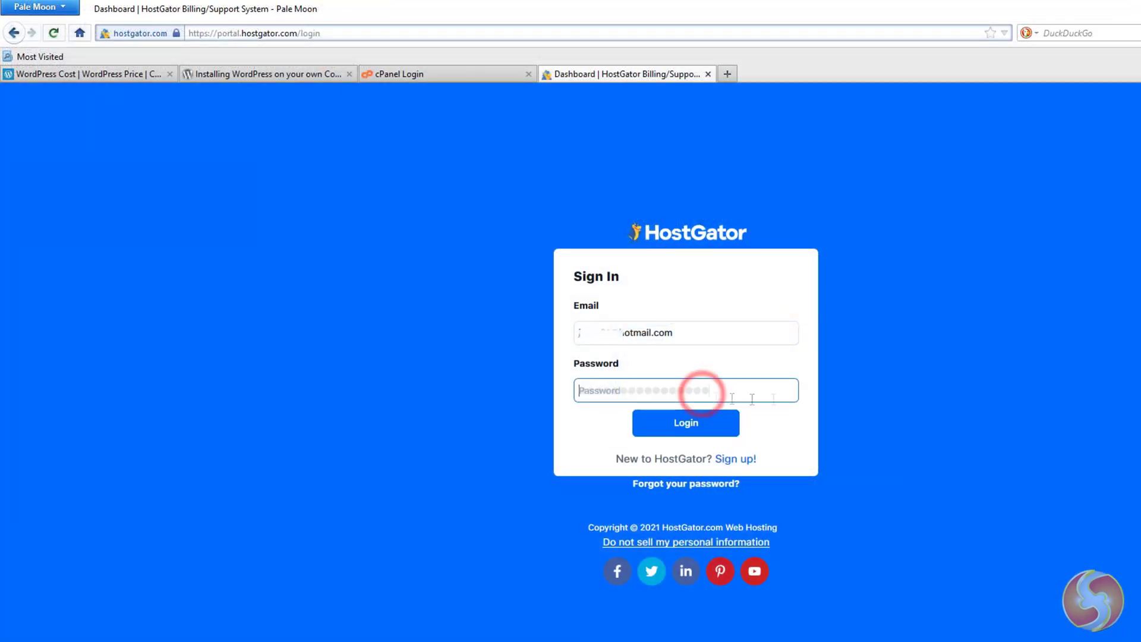
Sign in, expand the domain's details and save name servers test.host.com and test2.host.com
left_click(686, 422)
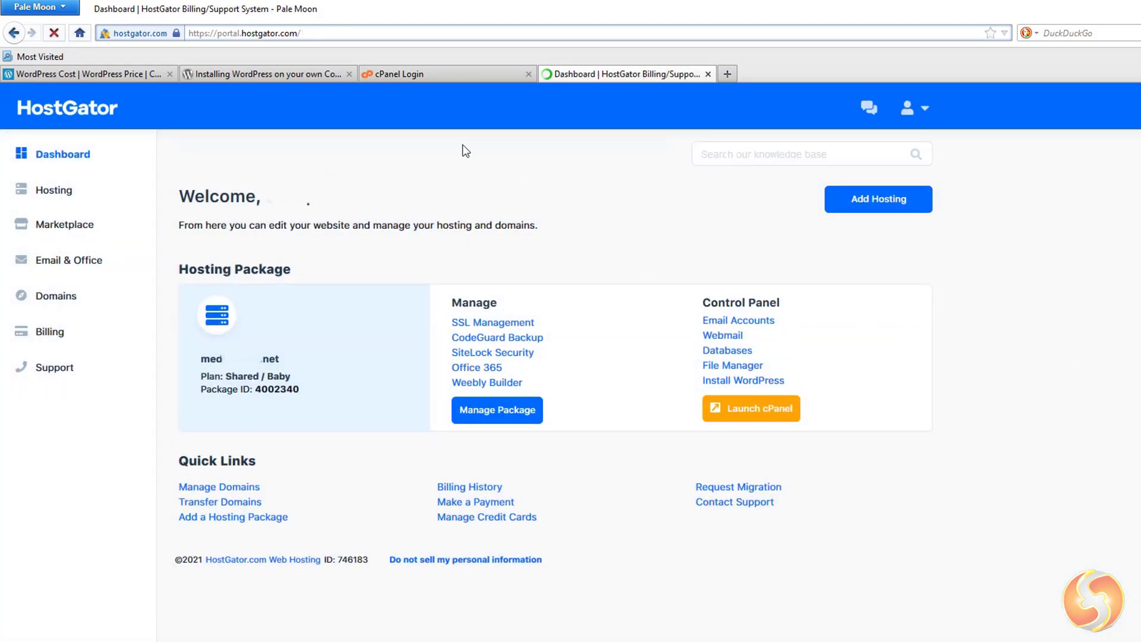
left_click(56, 296)
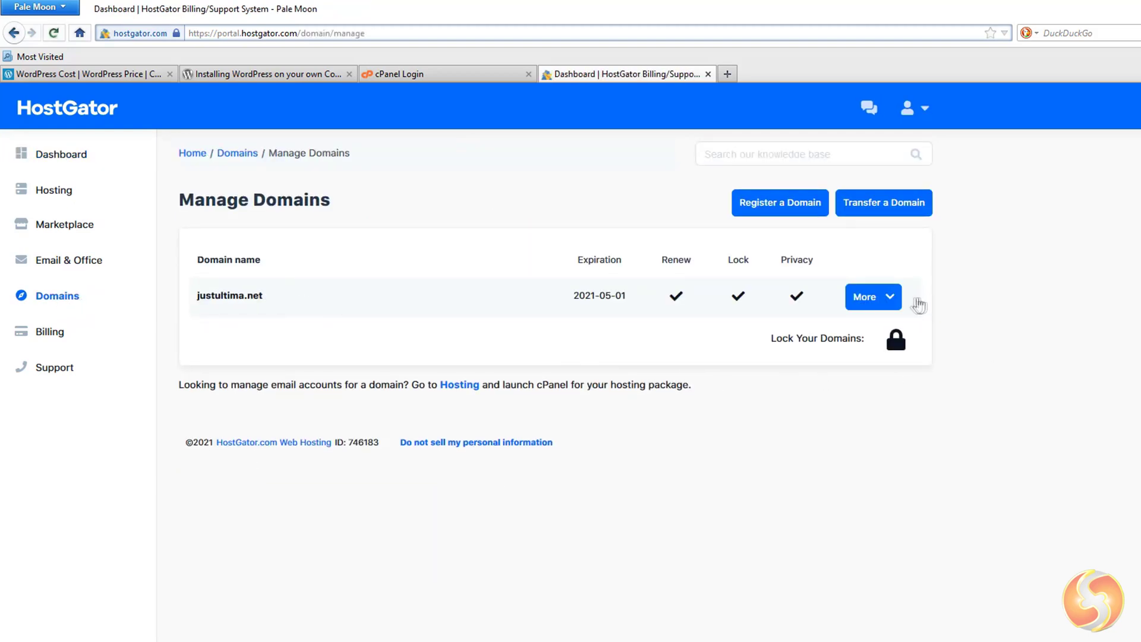
left_click(889, 296)
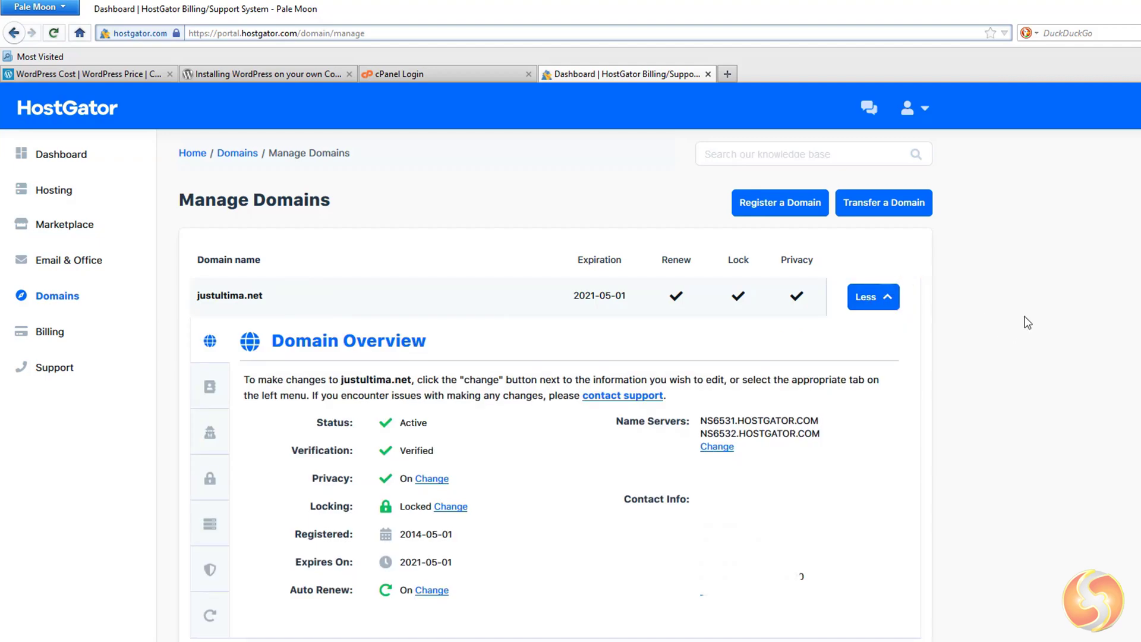
scroll(1027, 322, "down", 1)
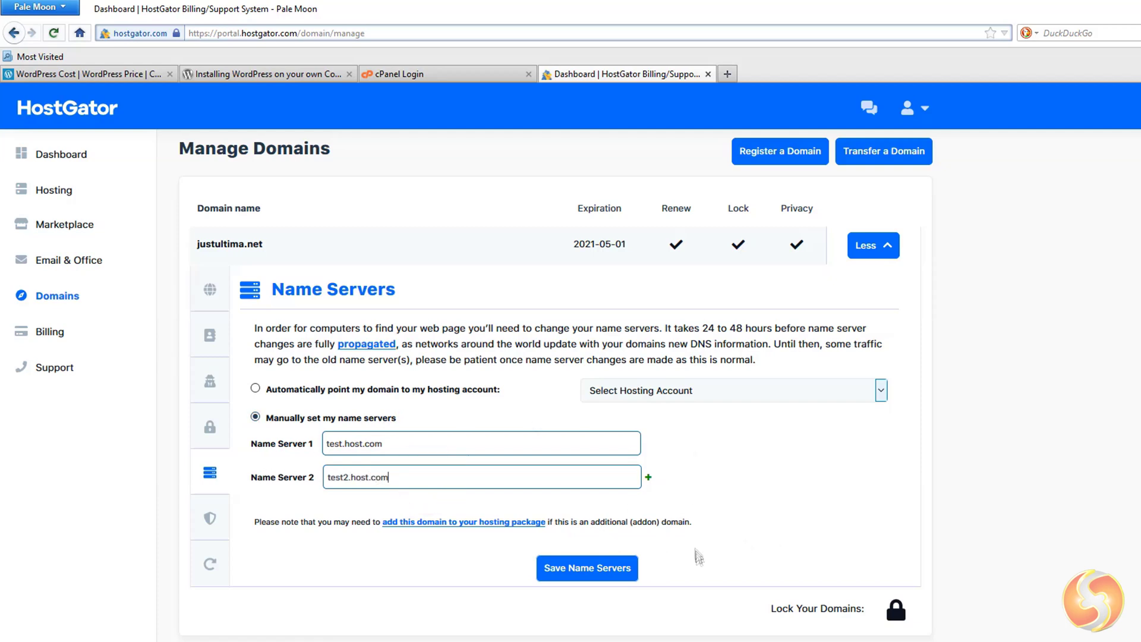
left_click(611, 581)
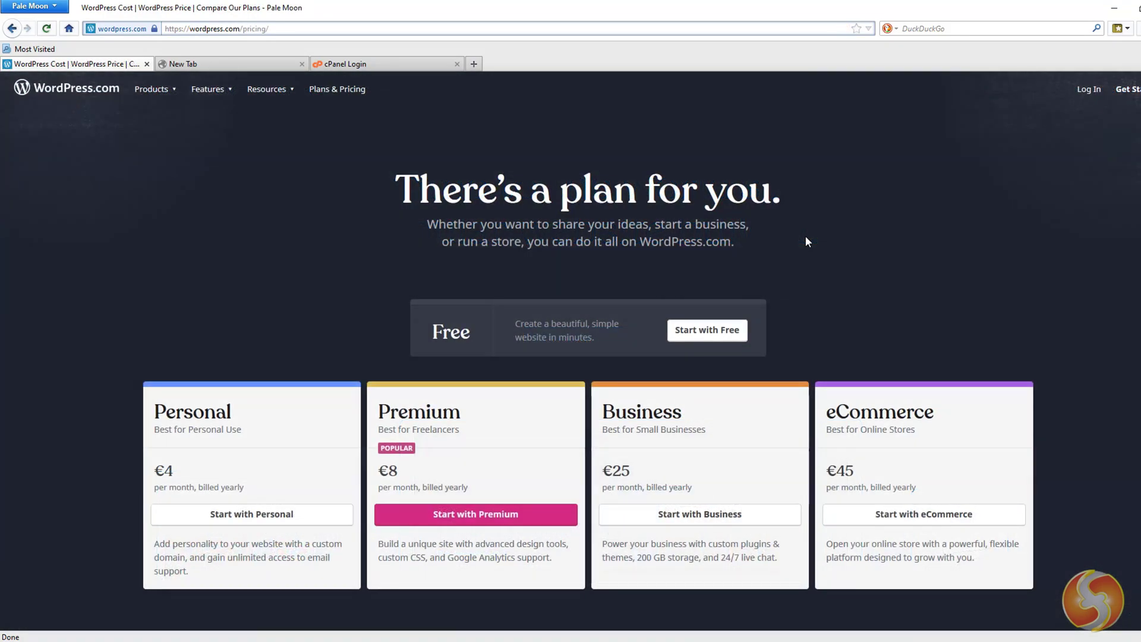
scroll(855, 211, "down", 5)
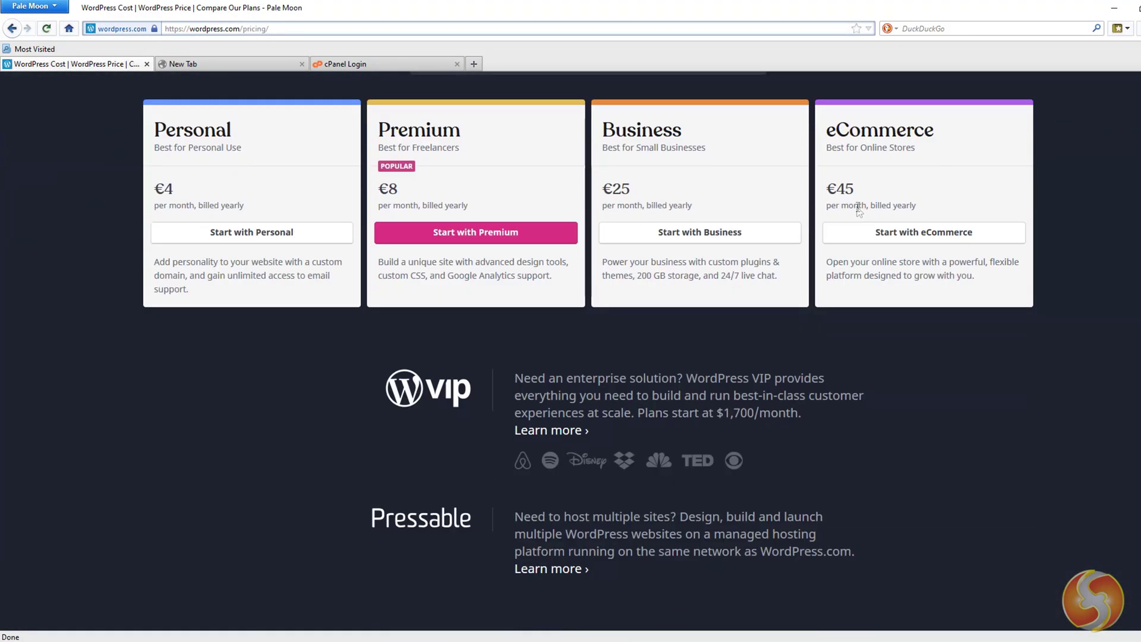
scroll(855, 211, "down", 5)
scroll(855, 210, "down", 5)
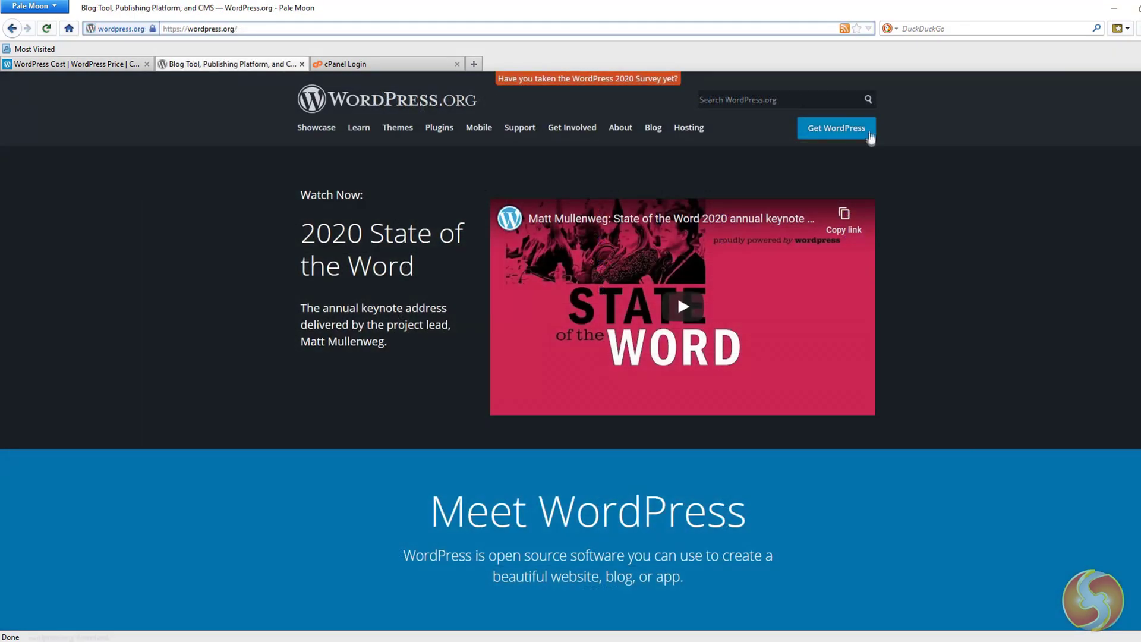
Download the WordPress 5.6 zip, save the file and dismiss the thank-you overlay
left_click(867, 127)
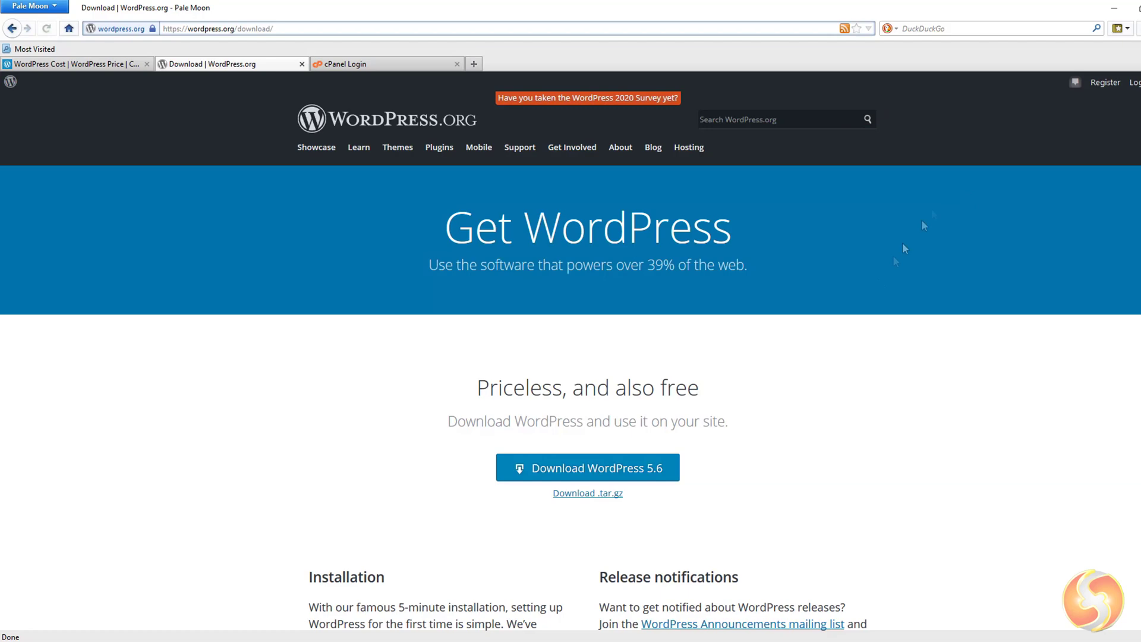
scroll(790, 326, "down", 3)
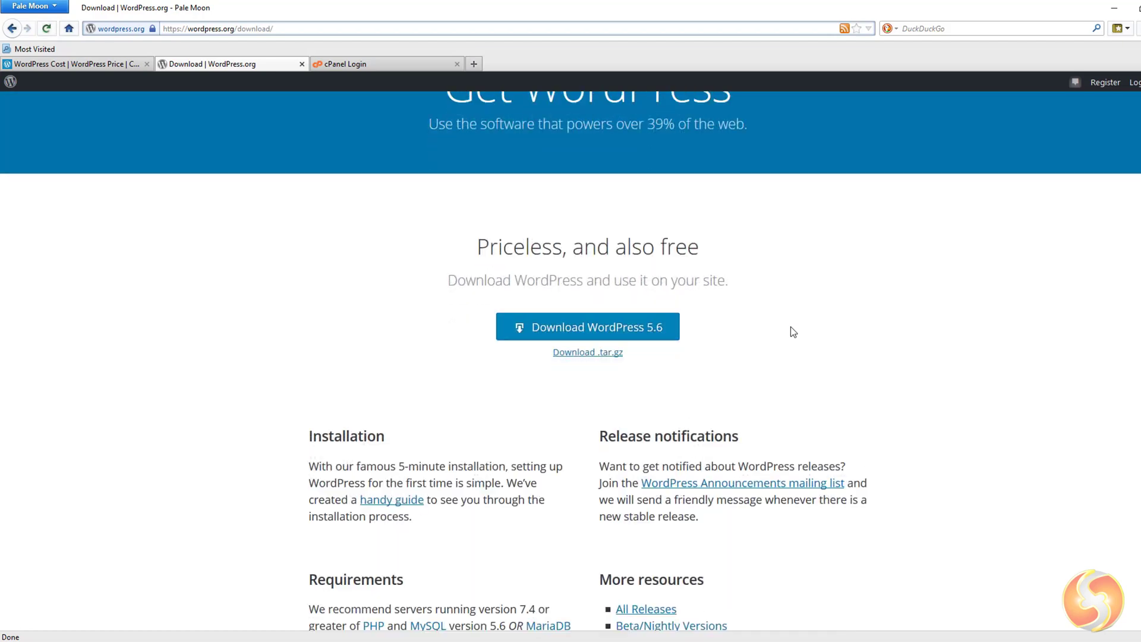
left_click(655, 328)
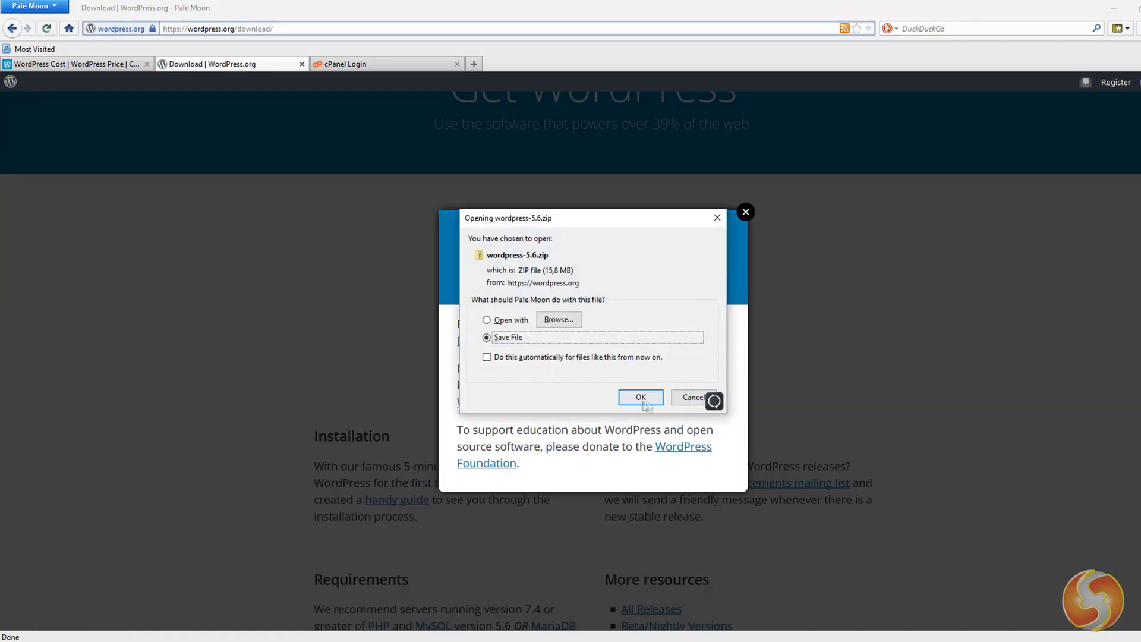
left_click(641, 396)
left_click(485, 314)
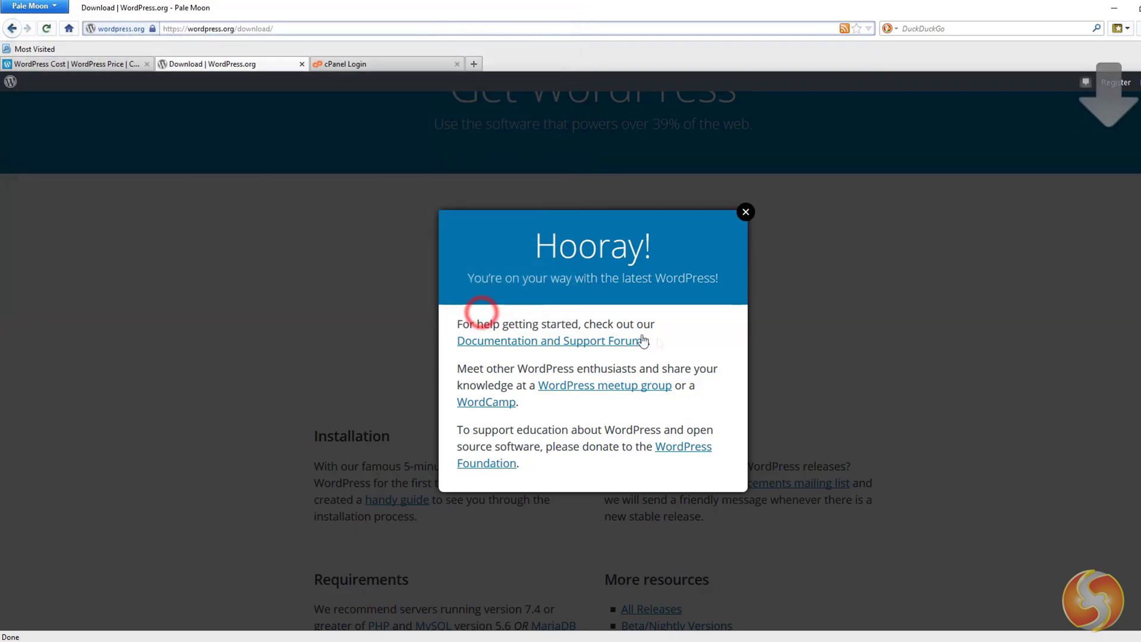
left_click(746, 213)
scroll(695, 402, "down", 2)
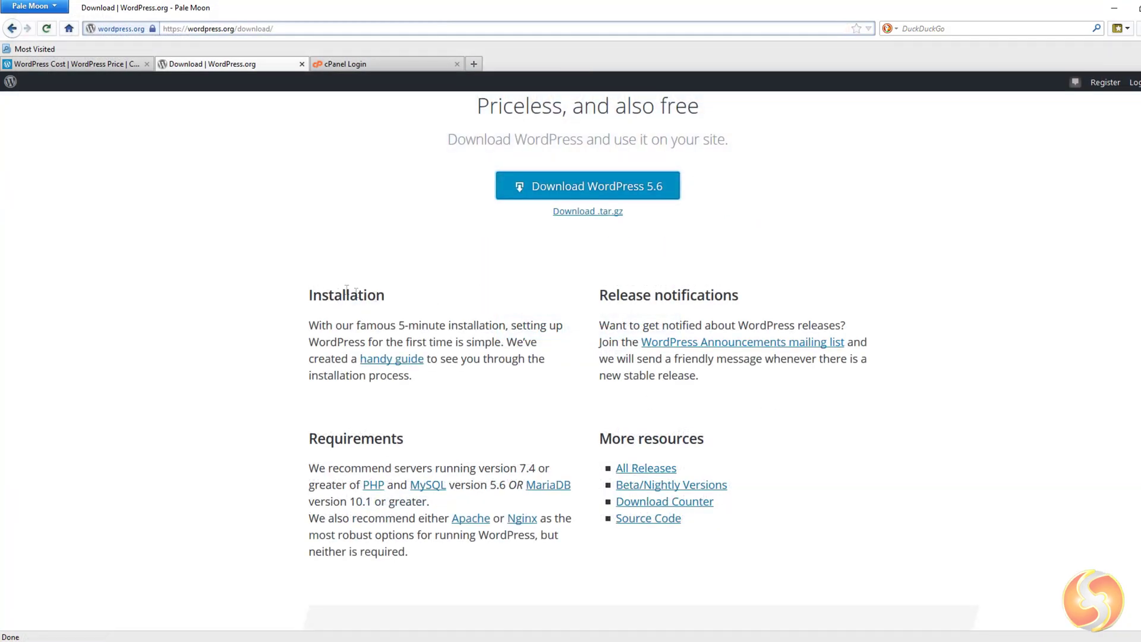
Follow the handy guide link to the How to install WordPress article
left_click(382, 360)
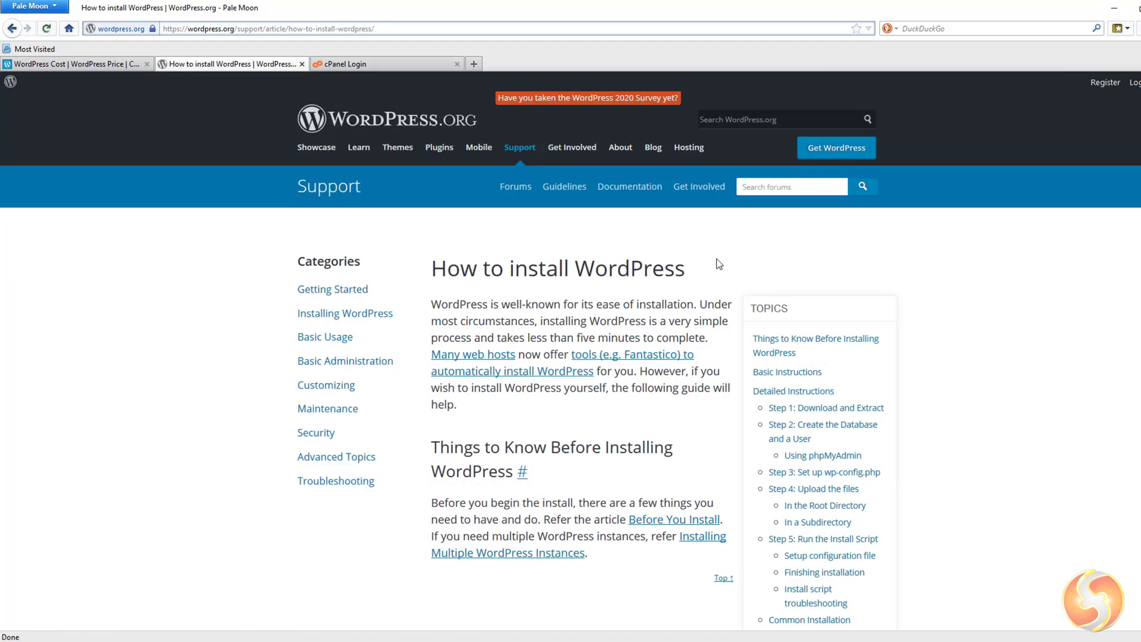
scroll(718, 264, "down", 4)
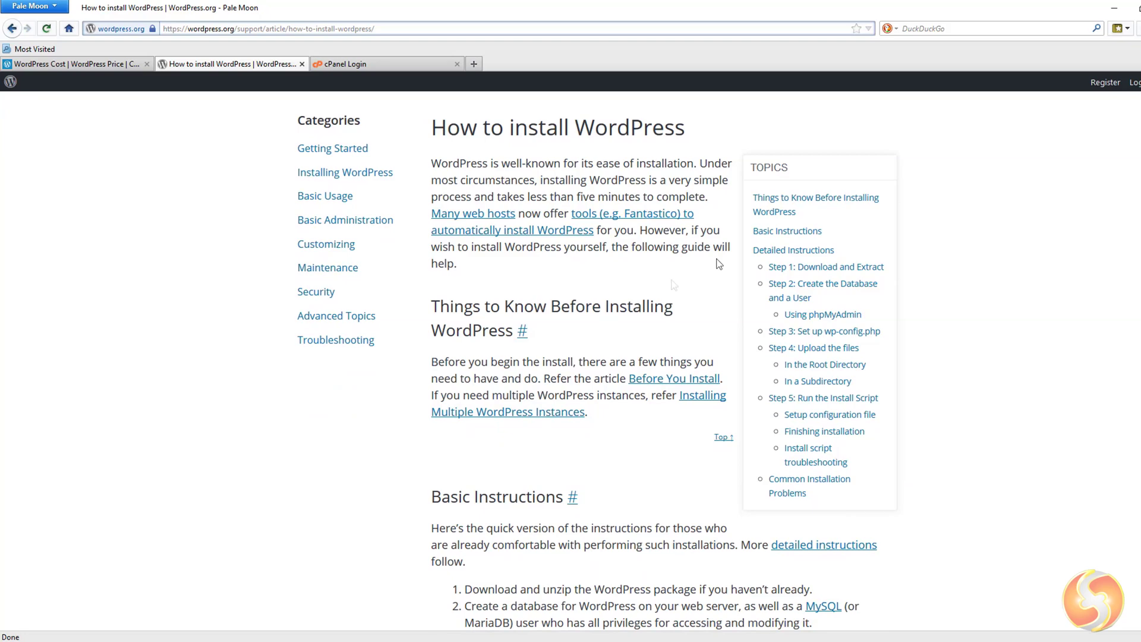
scroll(675, 283, "down", 3)
scroll(675, 281, "down", 3)
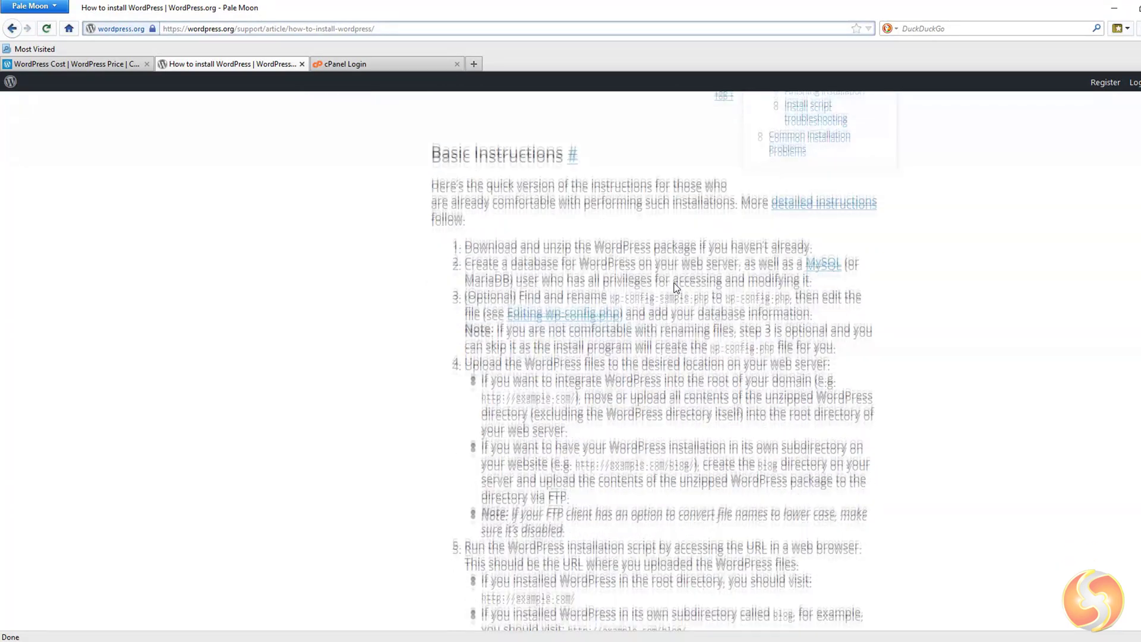
scroll(620, 181, "down", 1)
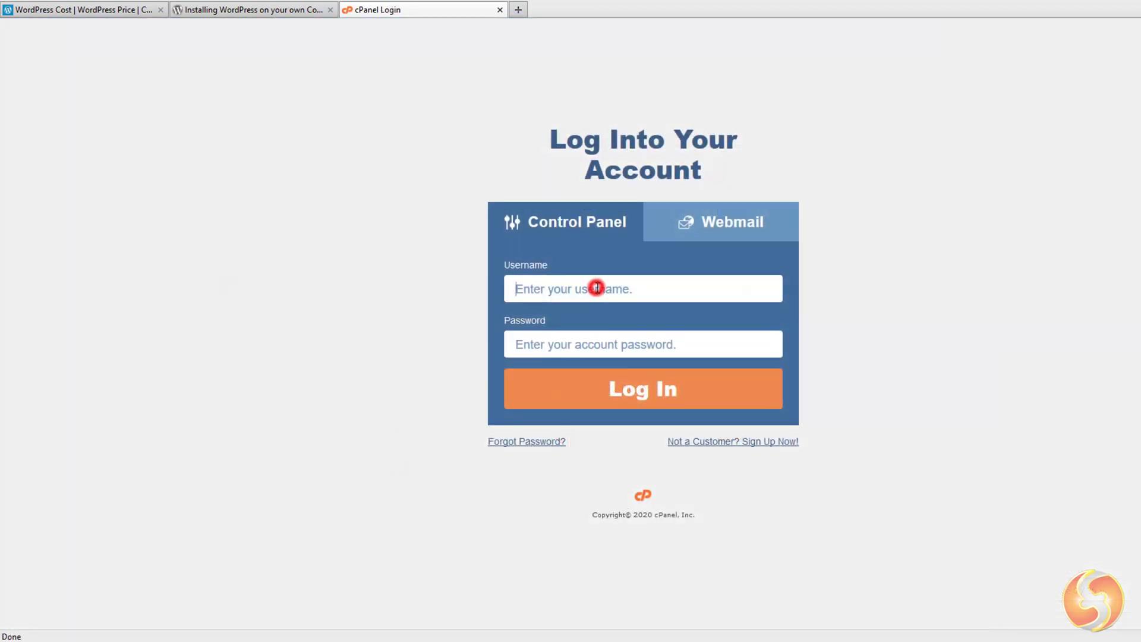
Enter the account password and log into the cPanel control panel
left_click(701, 343)
type("••••••••••••")
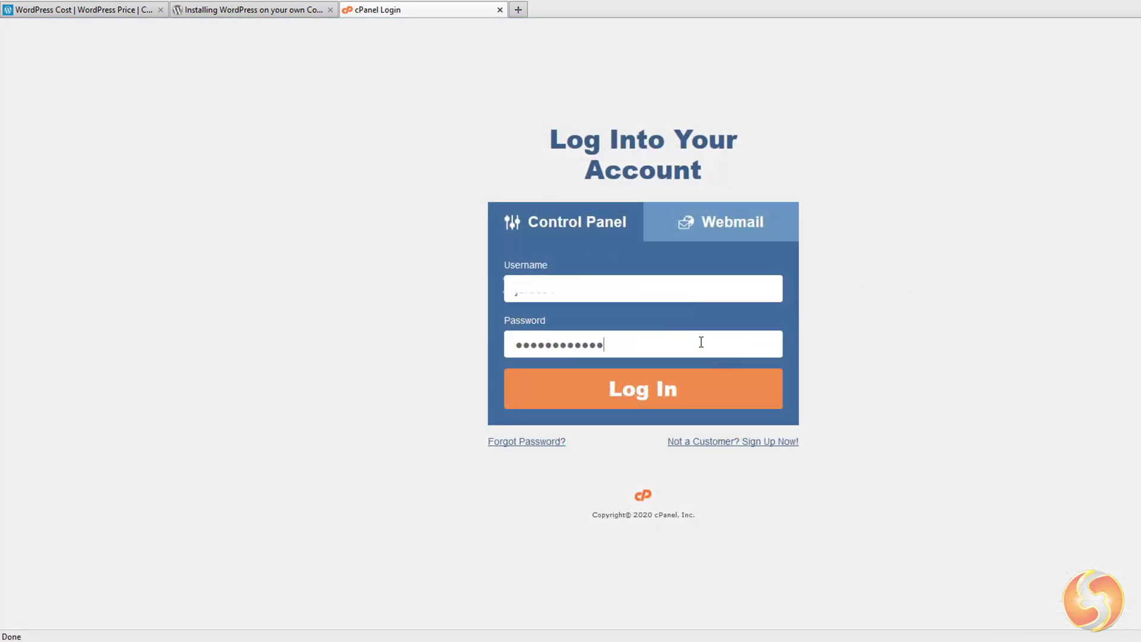
left_click(695, 392)
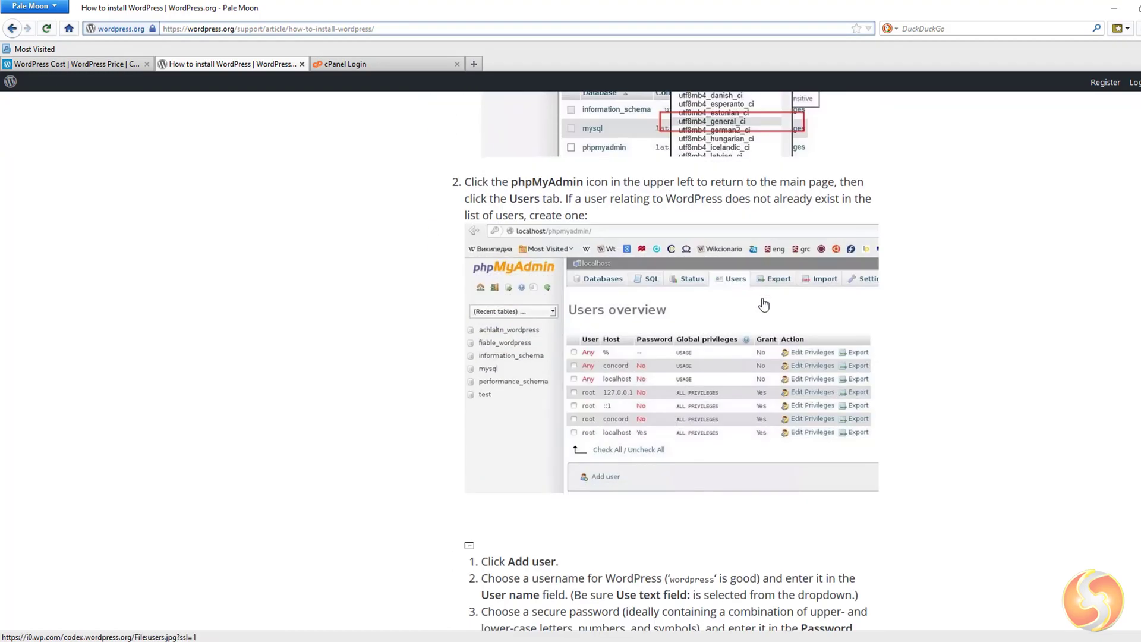
scroll(764, 304, "down", 5)
scroll(764, 304, "down", 5)
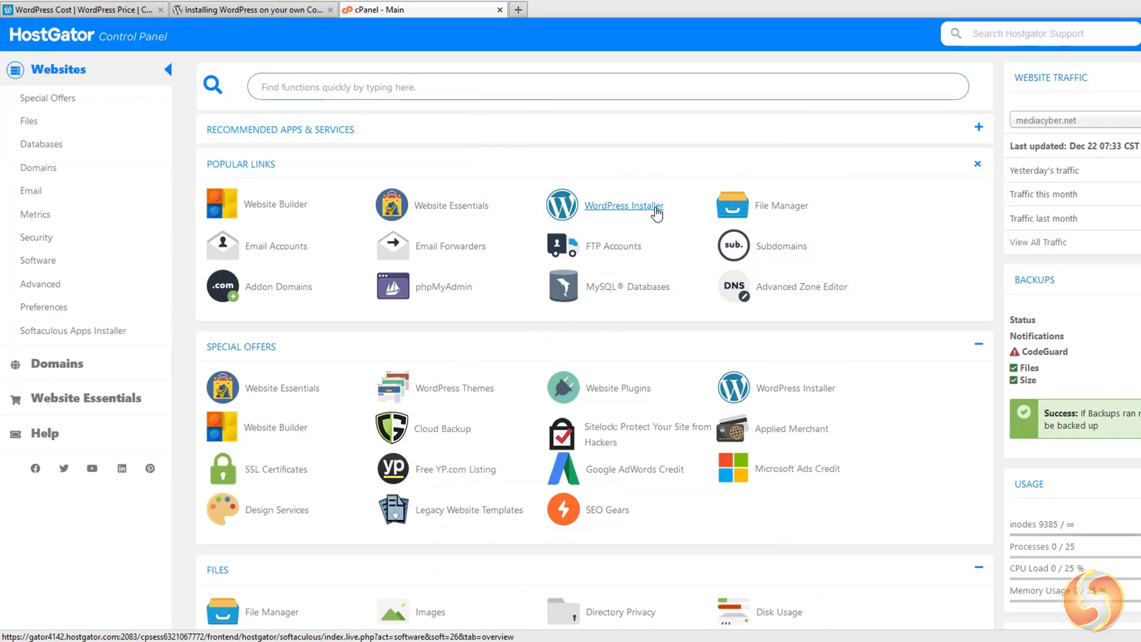
Start a Softaculous WordPress install on the test subdomain in directory testsite1
left_click(656, 206)
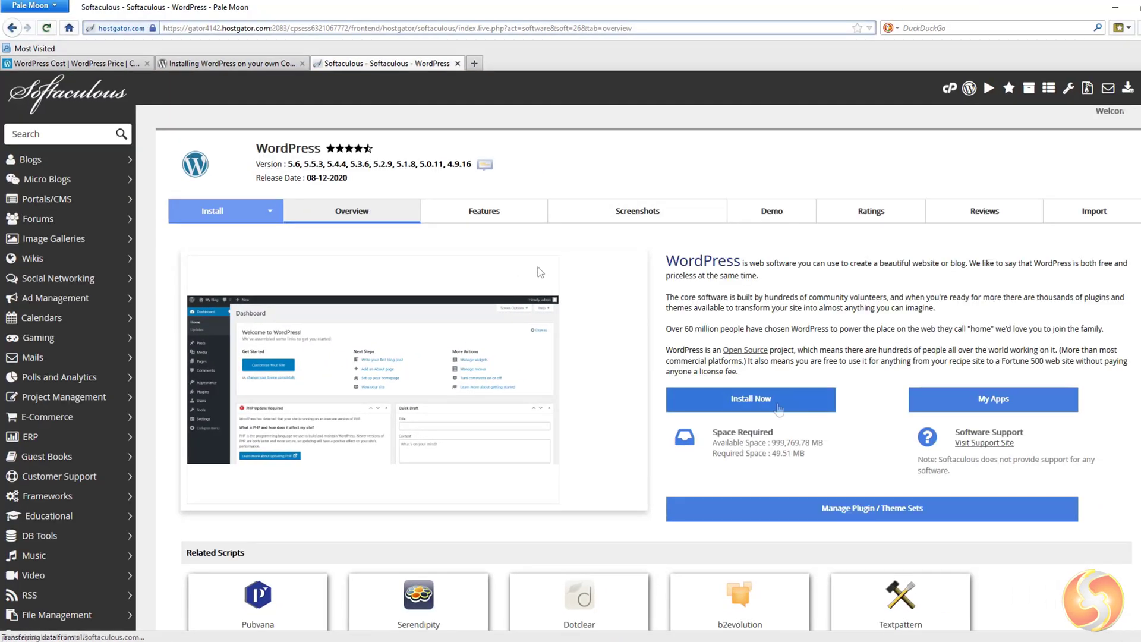
left_click(778, 404)
left_click(924, 343)
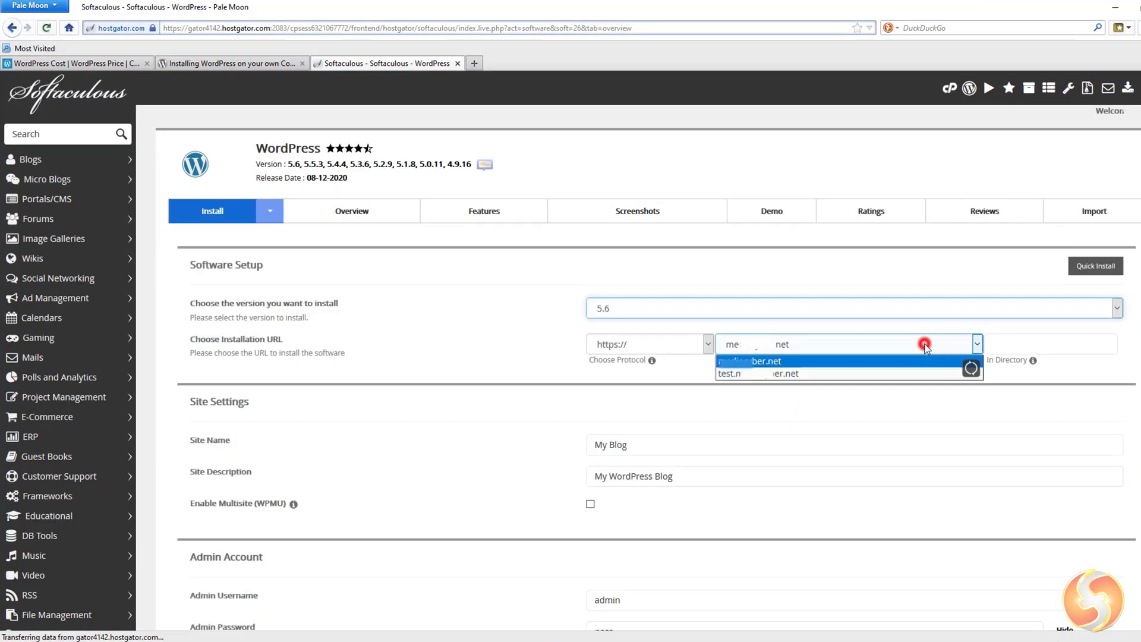
left_click(799, 376)
left_click(1038, 344)
type("te")
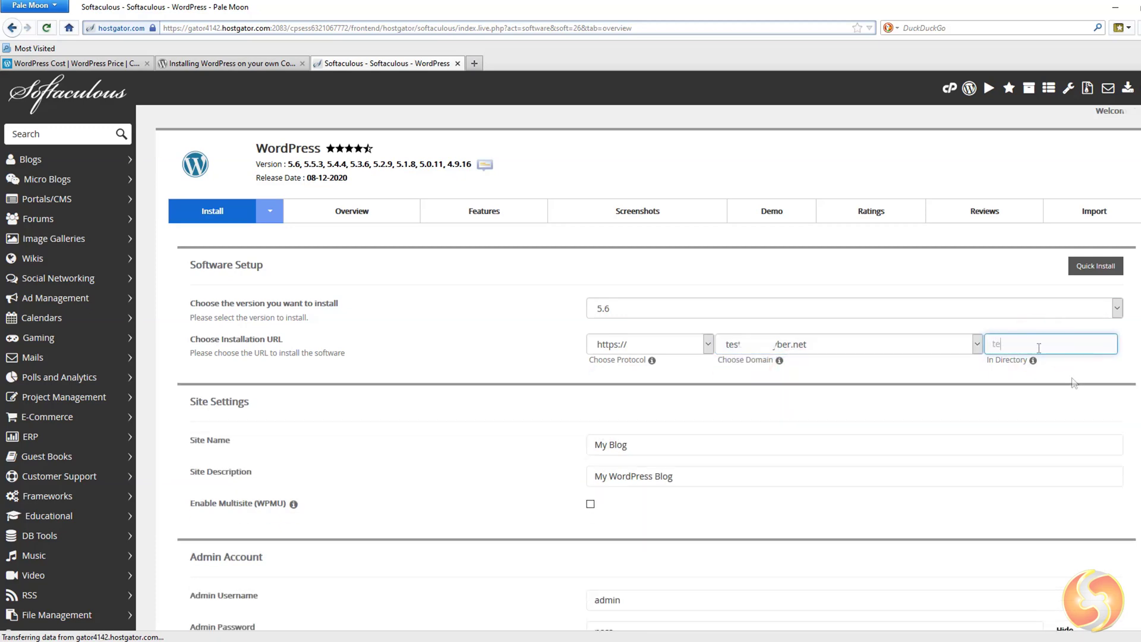
type("stsite1")
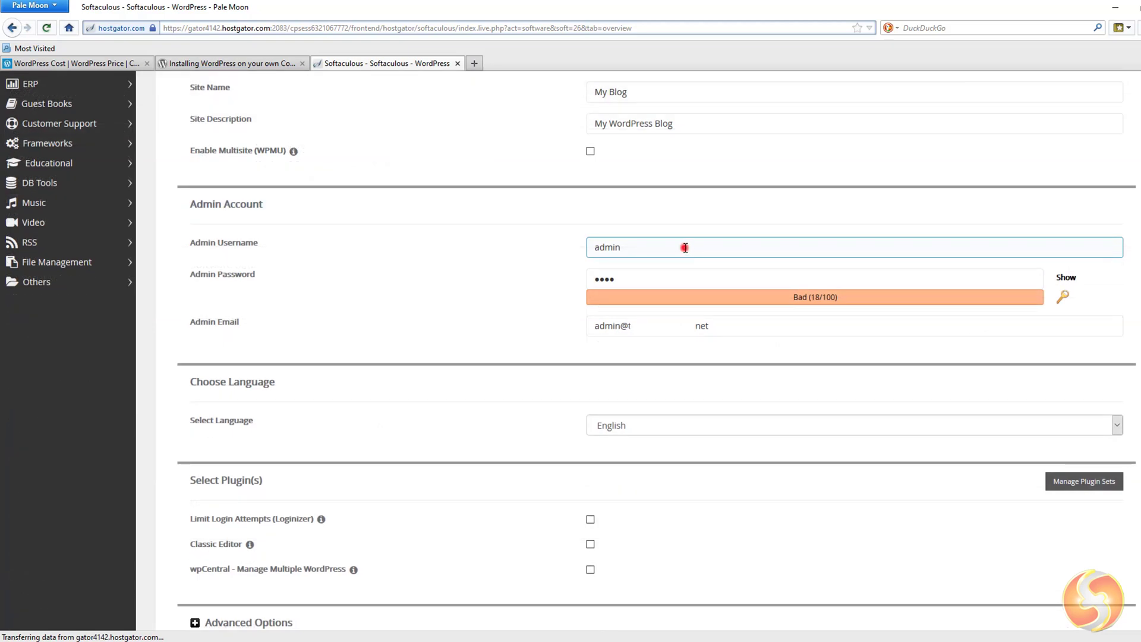
Set the admin username and password, clear the admin email and include Classic Editor
left_click(685, 247)
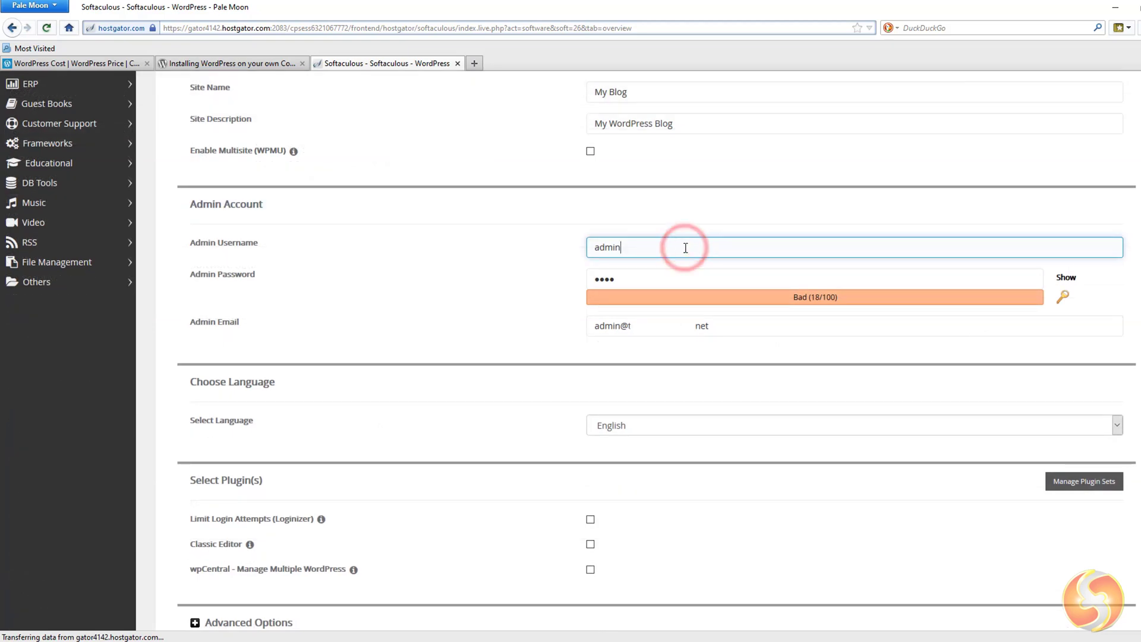
type("1x1")
left_click(643, 278)
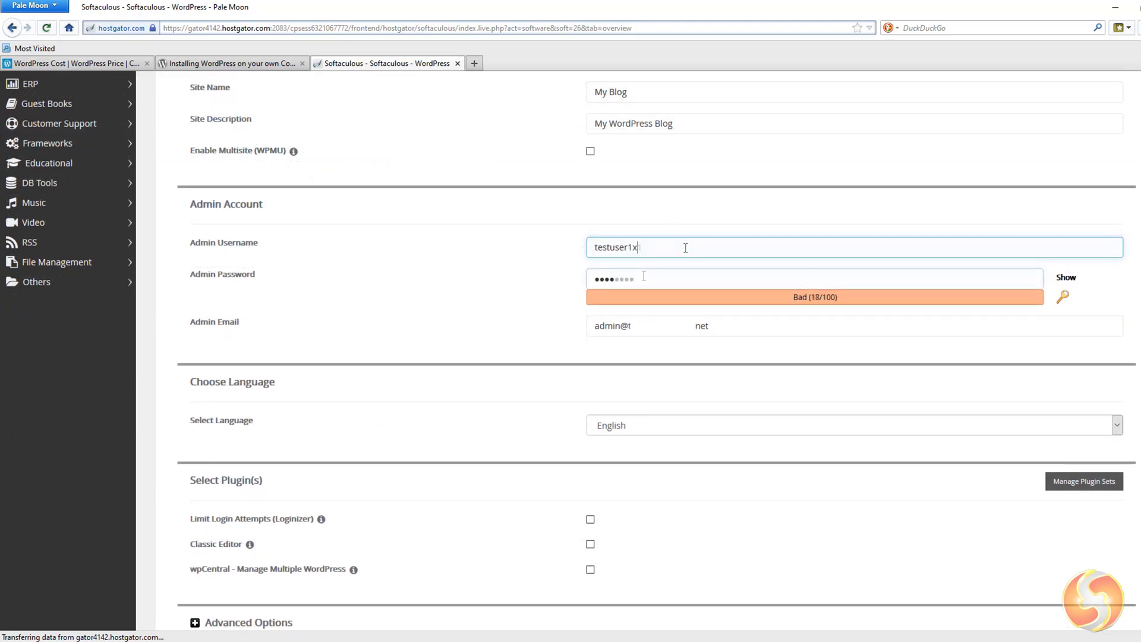
type("*******")
scroll(643, 278, "down", 1)
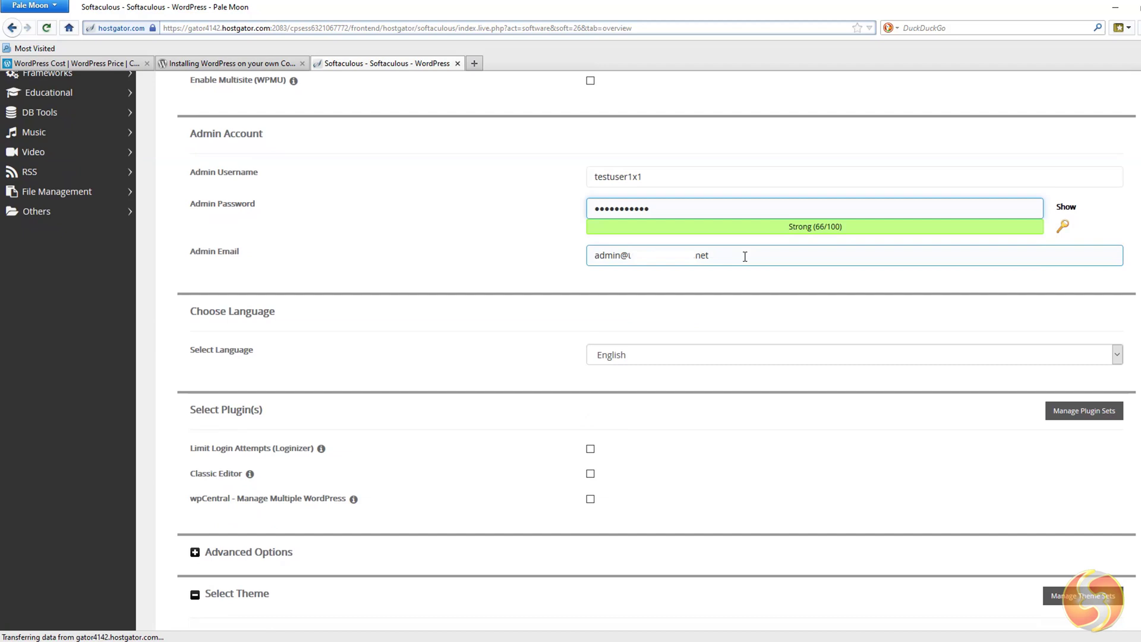
triple_click(758, 262)
key("Delete")
scroll(485, 255, "down", 1)
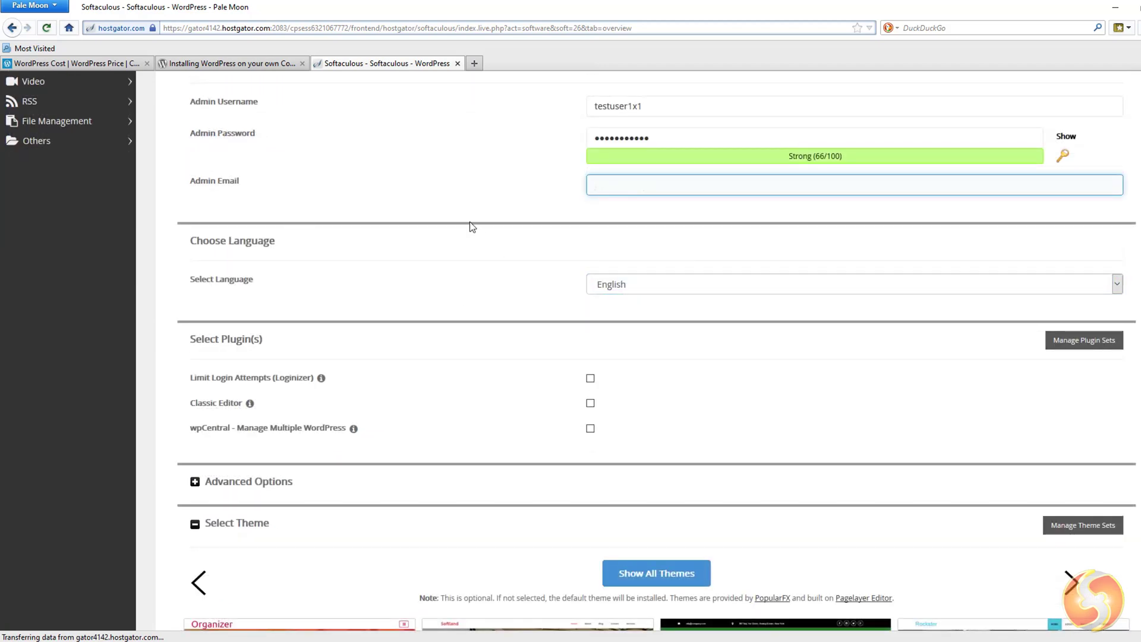
scroll(472, 226, "down", 2)
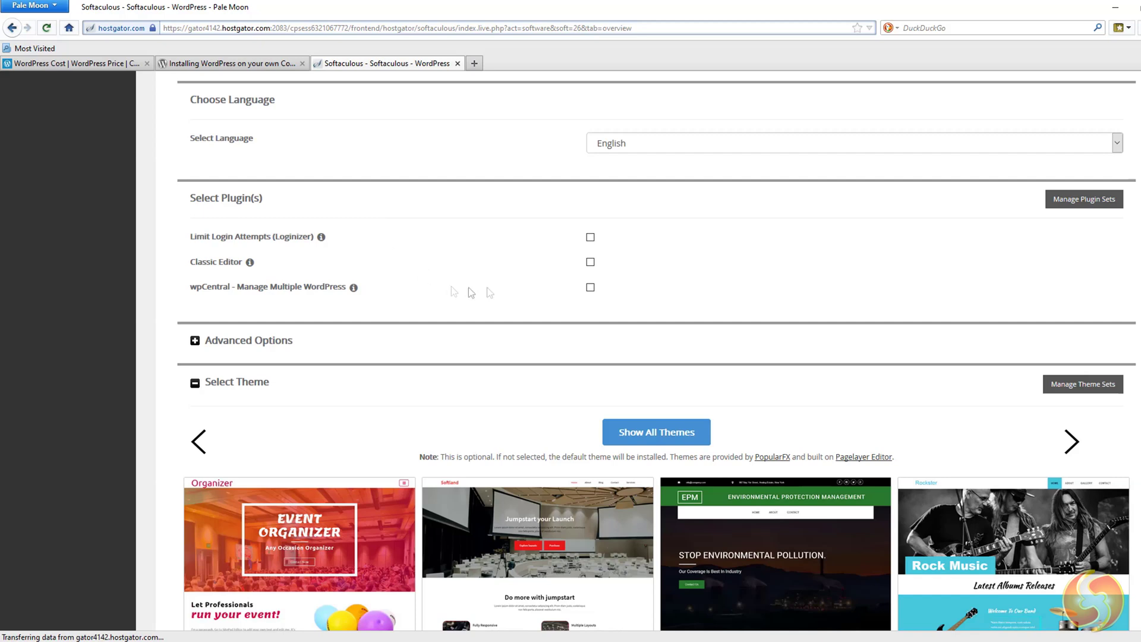
left_click(591, 263)
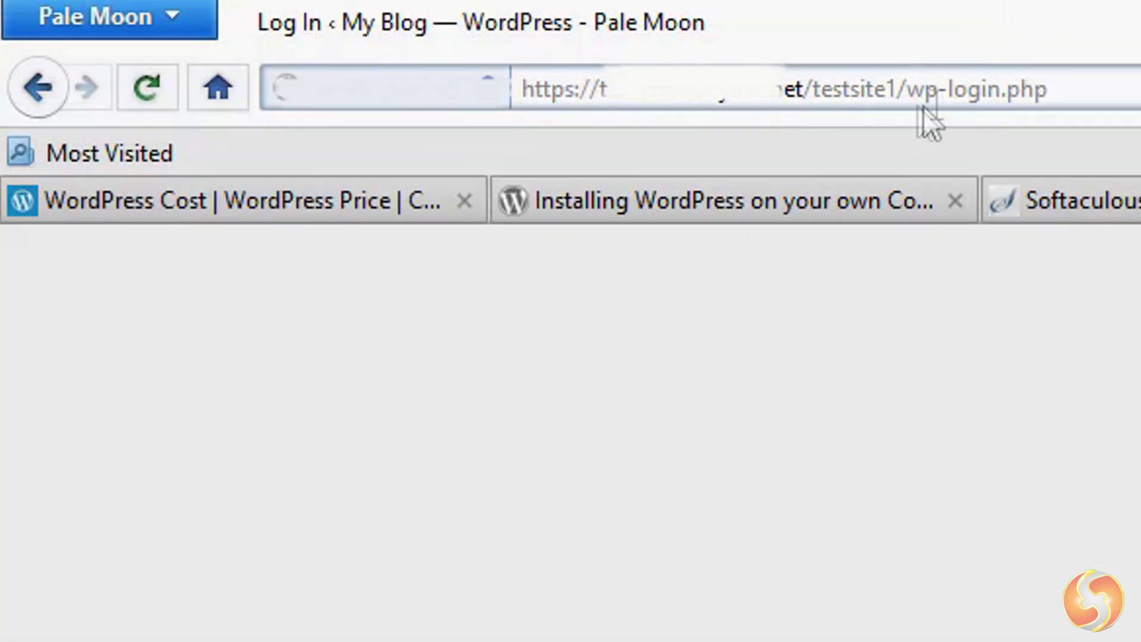
Go to the wp-login.php address and log into the admin with username and pasted password
left_click_drag(899, 88, 1087, 89)
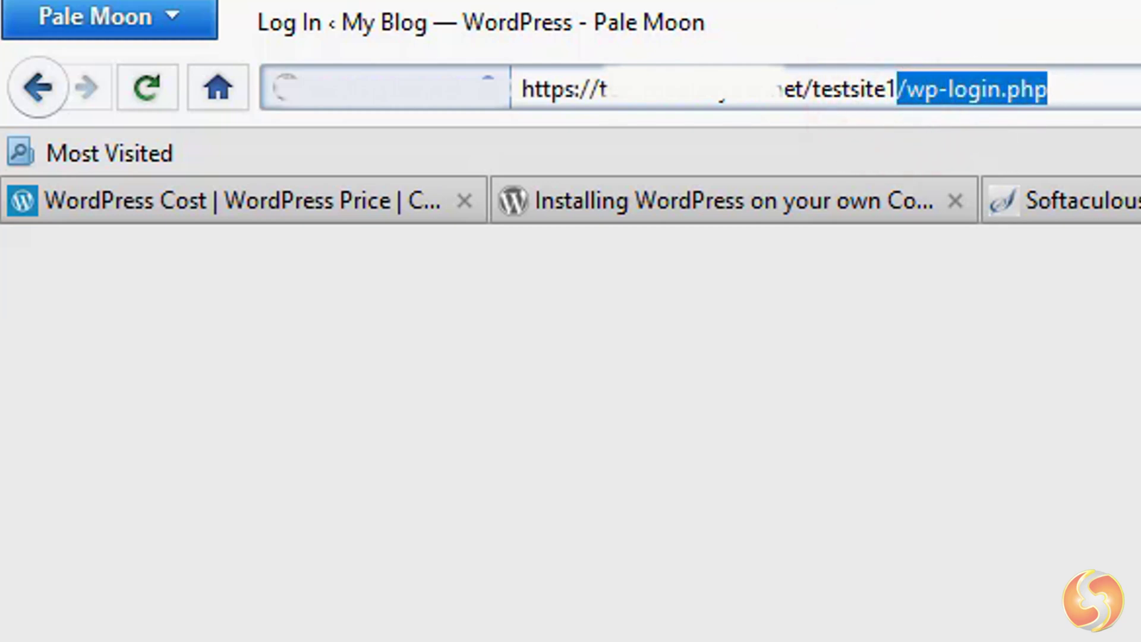
left_click(625, 268)
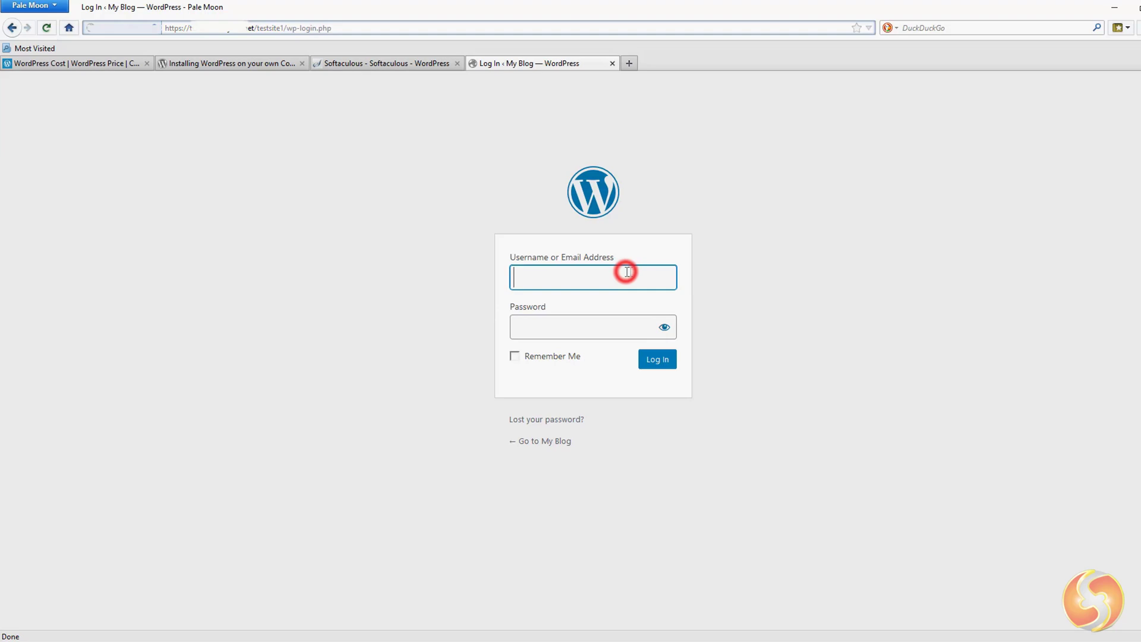
type("testuser1x1")
key("Tab")
key("ctrl+v")
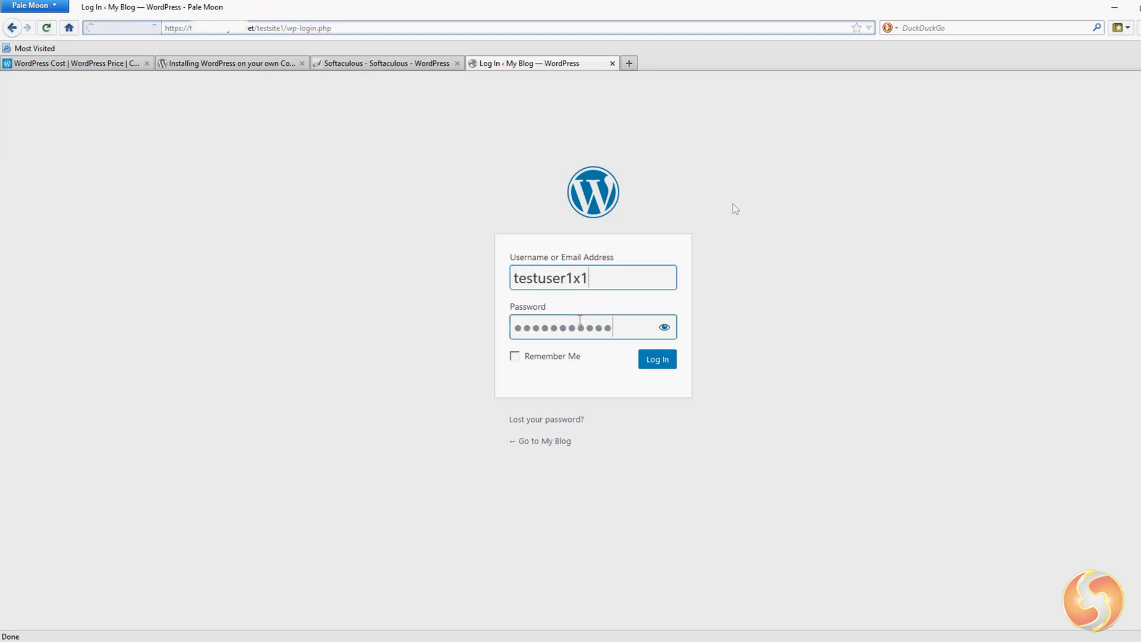
left_click(657, 358)
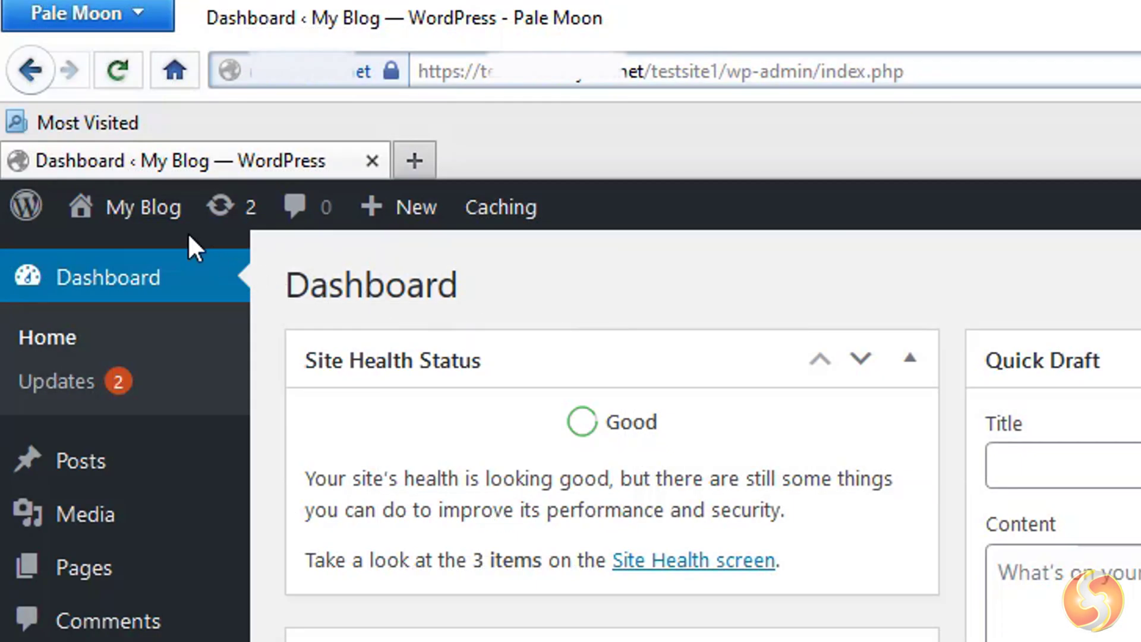
mouse_move(142, 207)
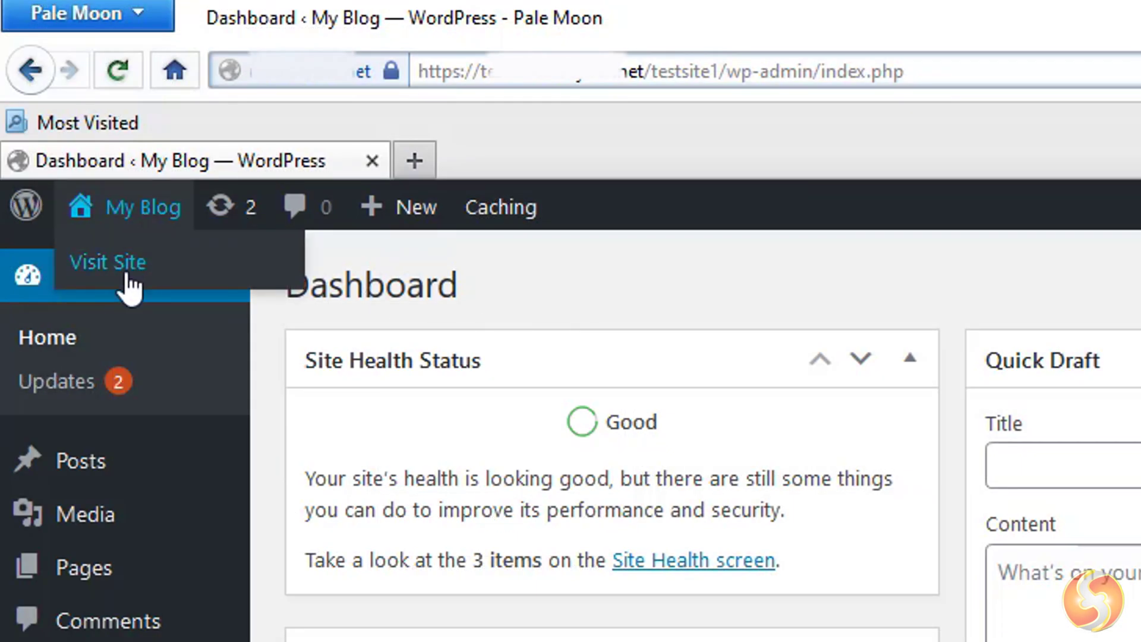
Visit the live site in a new tab, then review the admin Updates screen
left_click(125, 266)
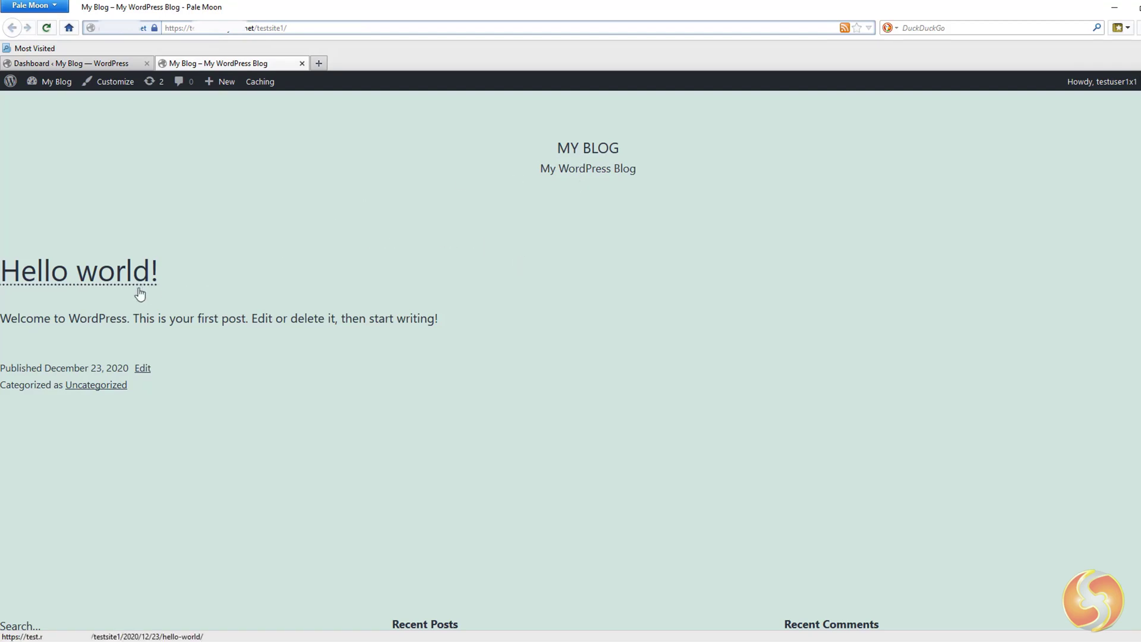
scroll(398, 276, "down", 5)
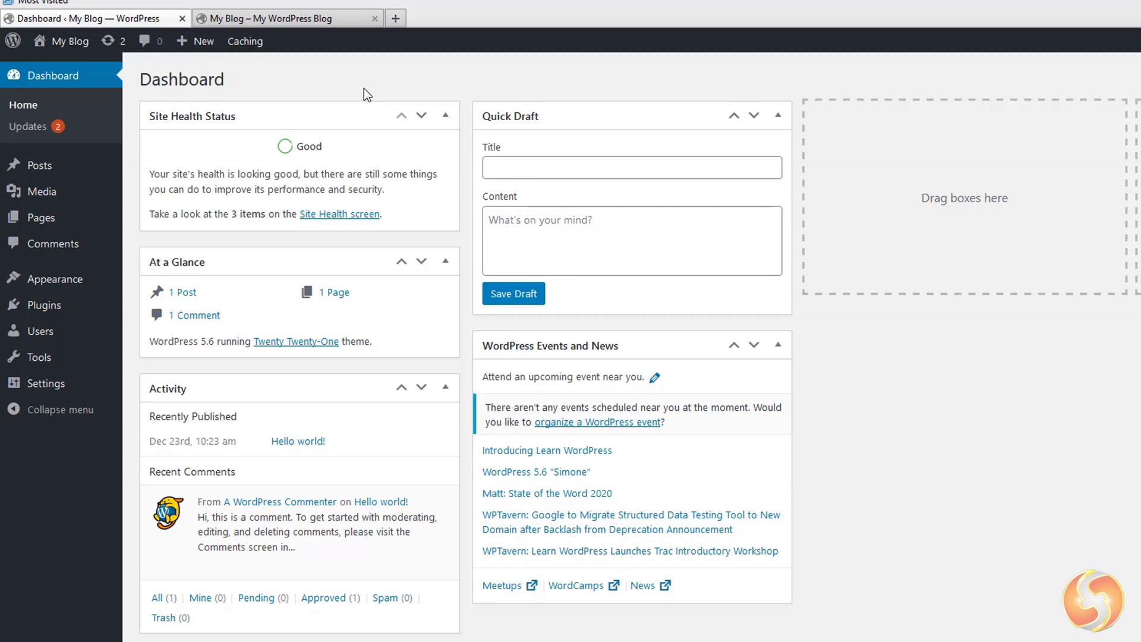
left_click(28, 127)
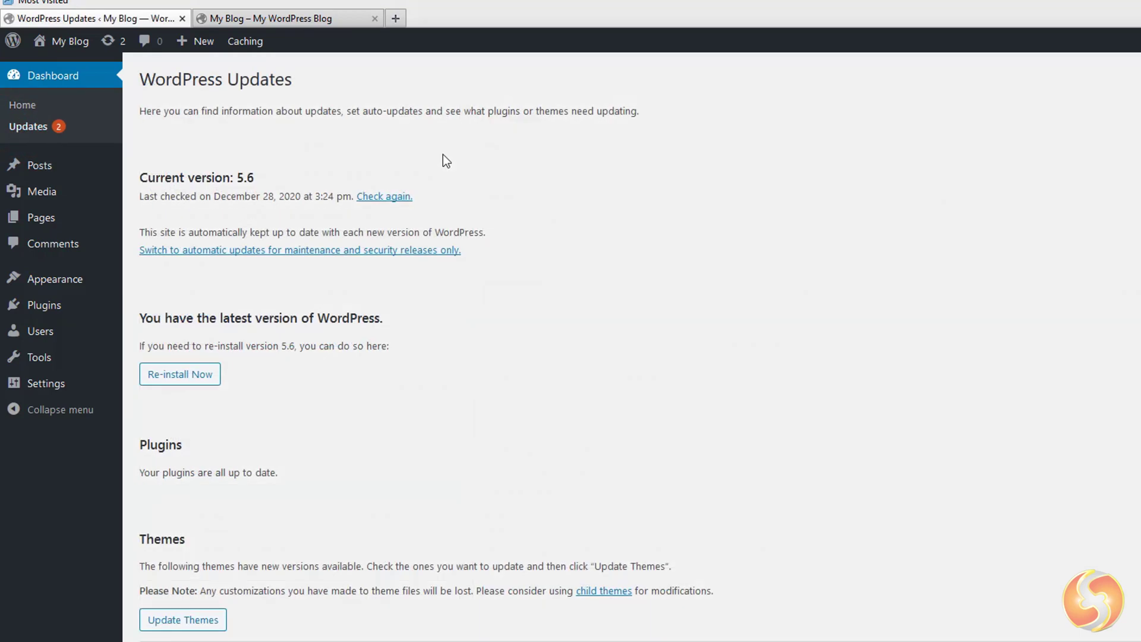
scroll(543, 185, "down", 2)
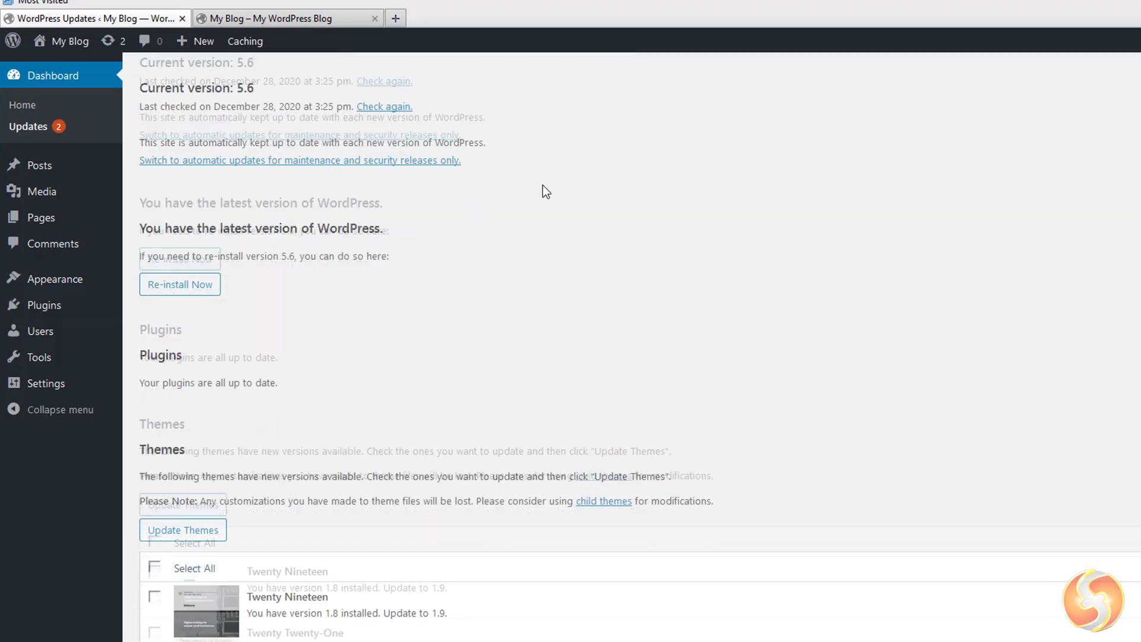
scroll(543, 185, "down", 2)
scroll(542, 184, "down", 1)
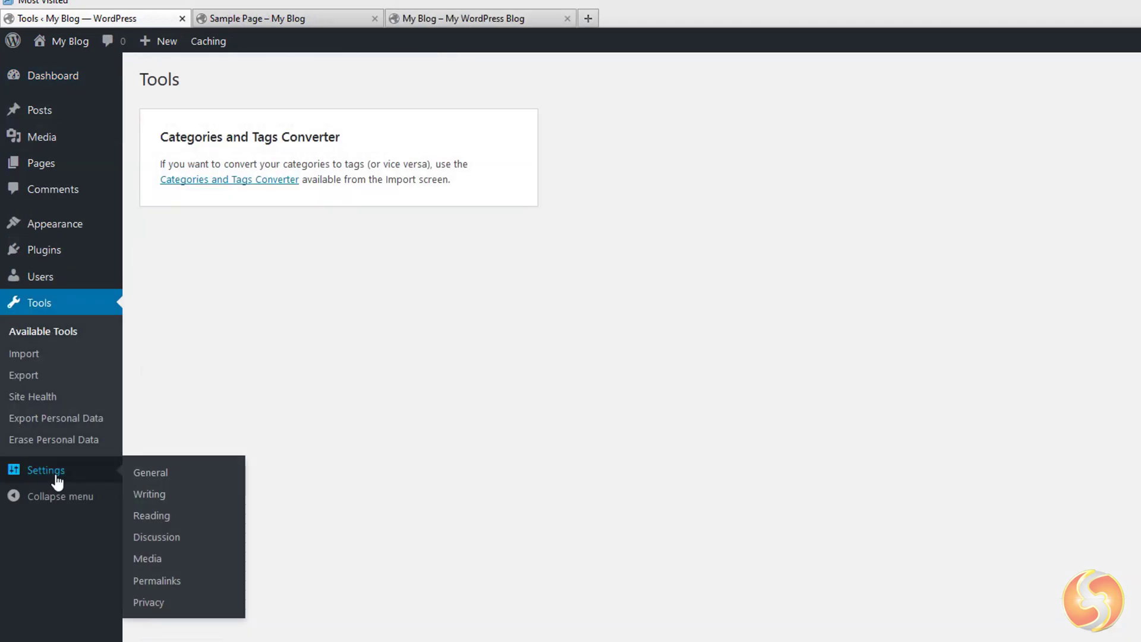
Change the Site Title to MY BLOG in General Settings and save
left_click(46, 470)
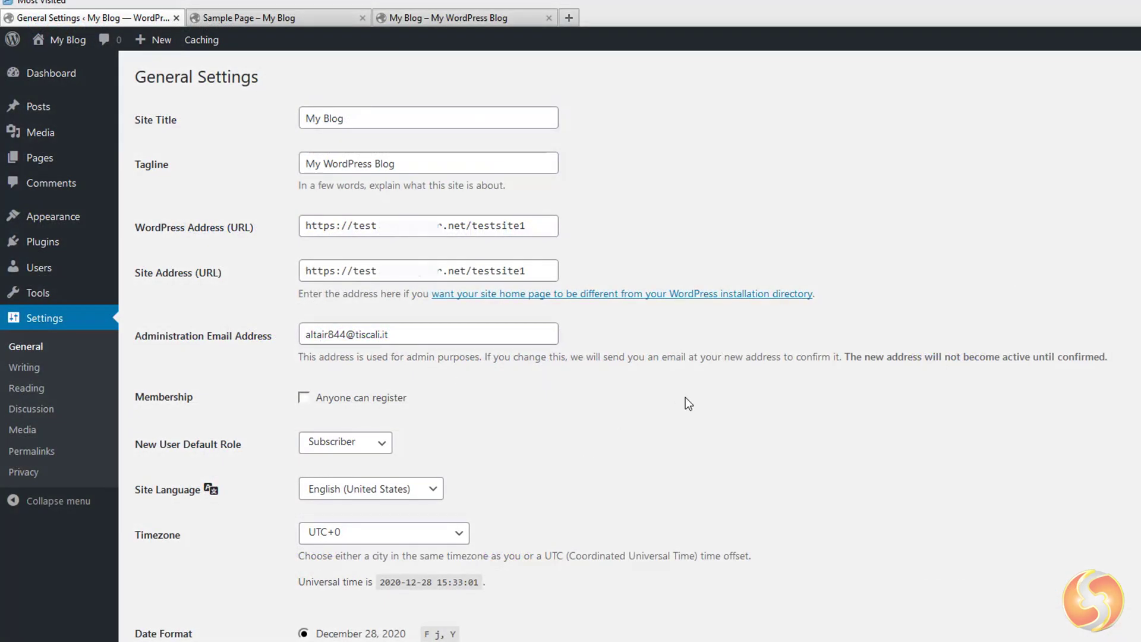
scroll(692, 389, "down", 3)
scroll(778, 324, "down", 2)
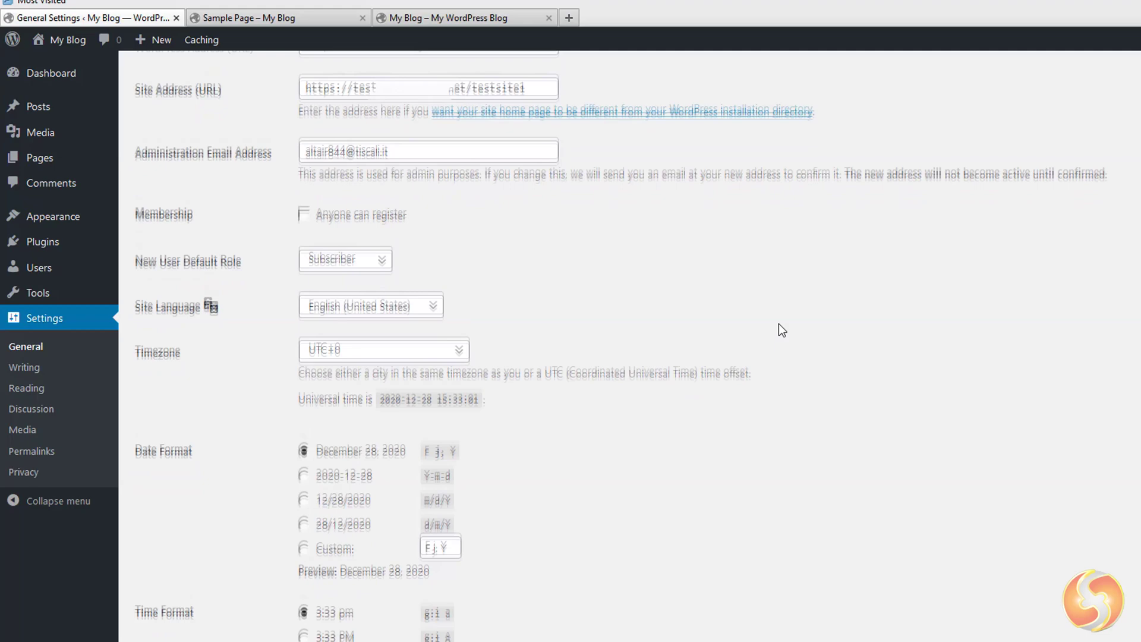
scroll(779, 323, "down", 1)
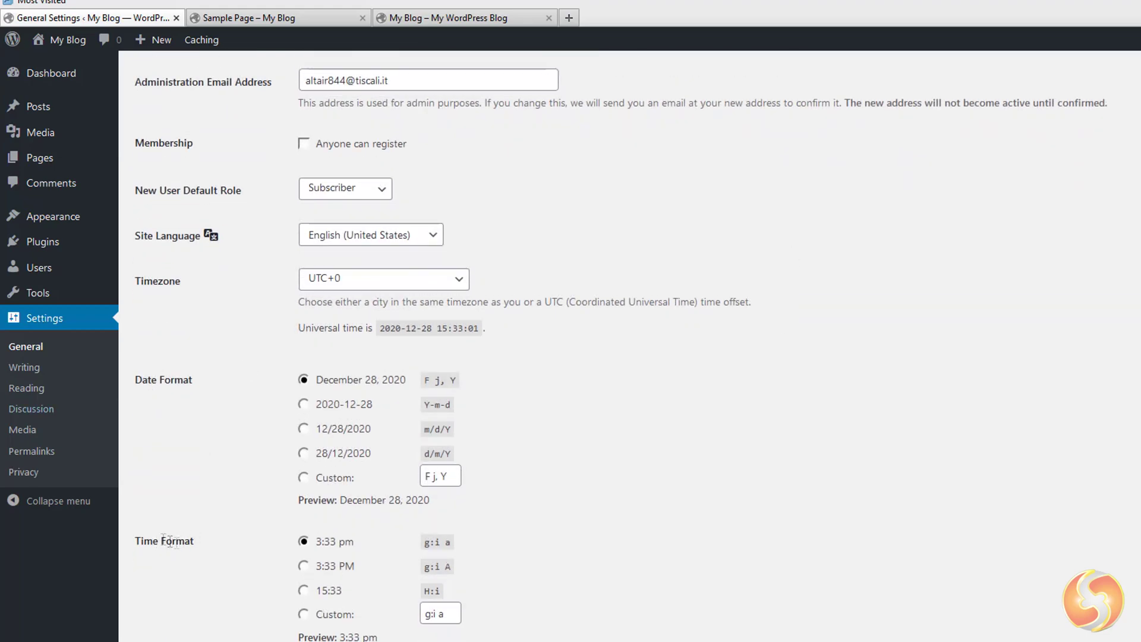
scroll(375, 241, "down", 3)
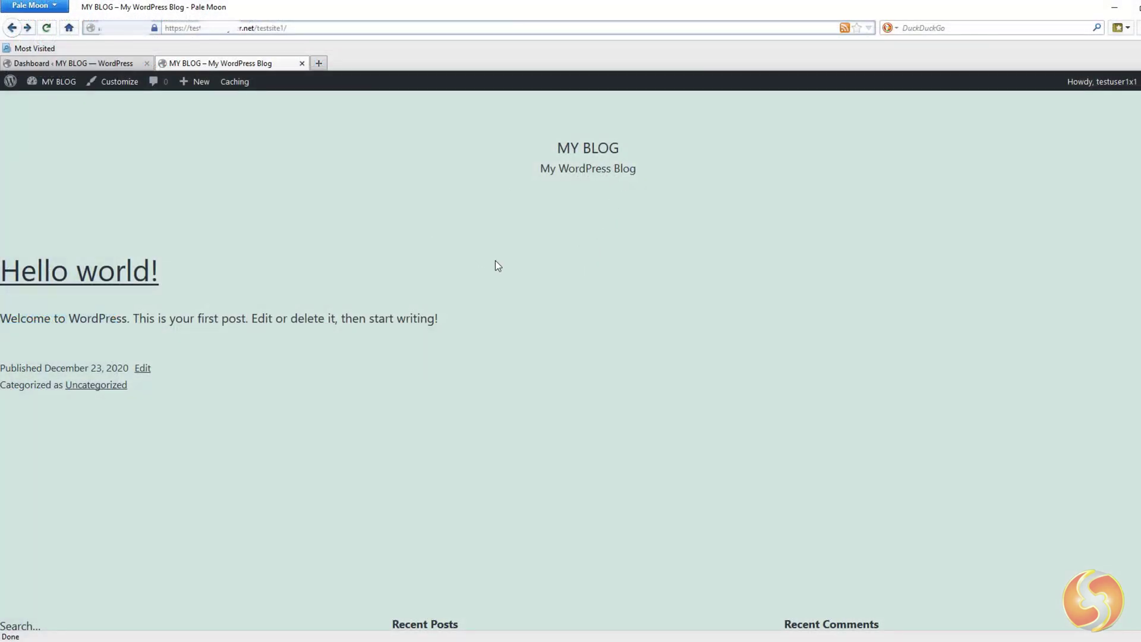
scroll(495, 261, "down", 5)
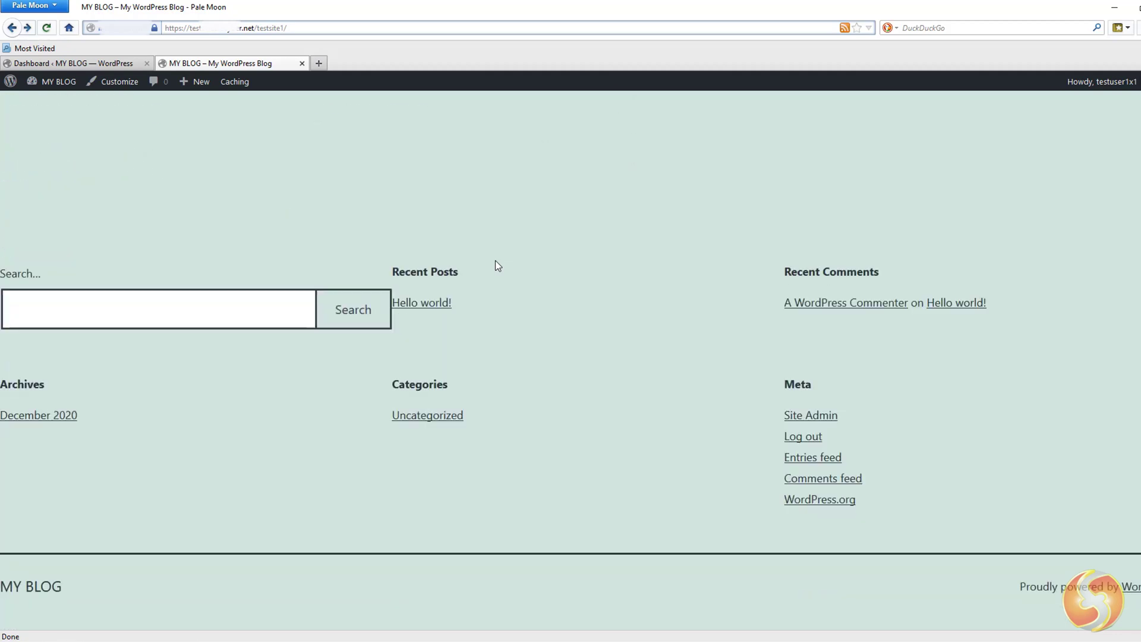
scroll(494, 261, "down", 1)
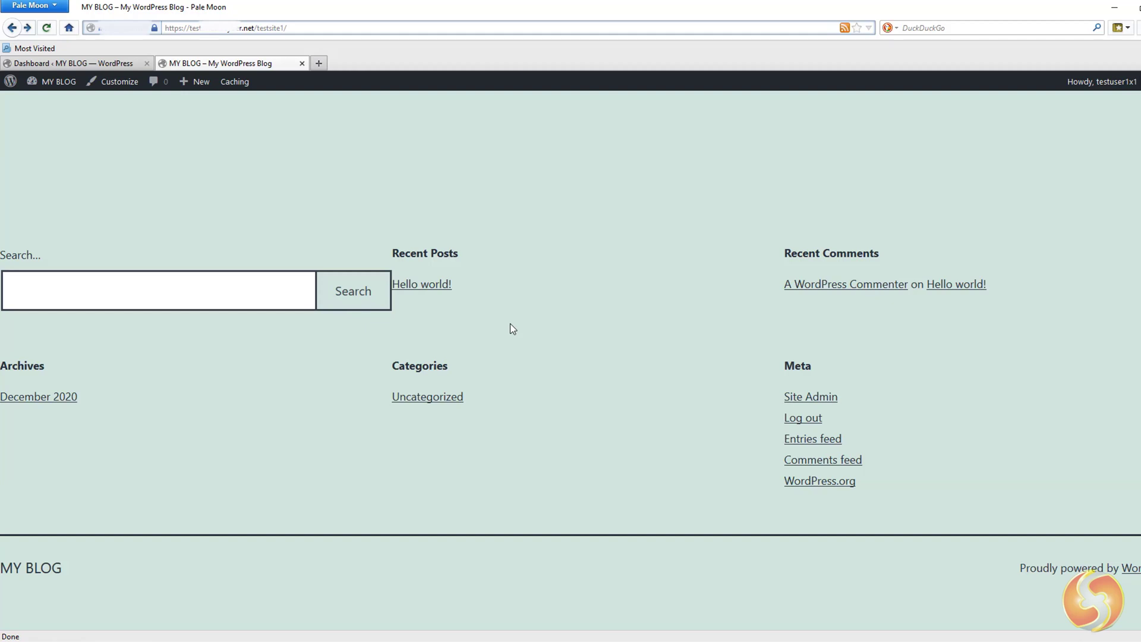
scroll(544, 356, "up", 5)
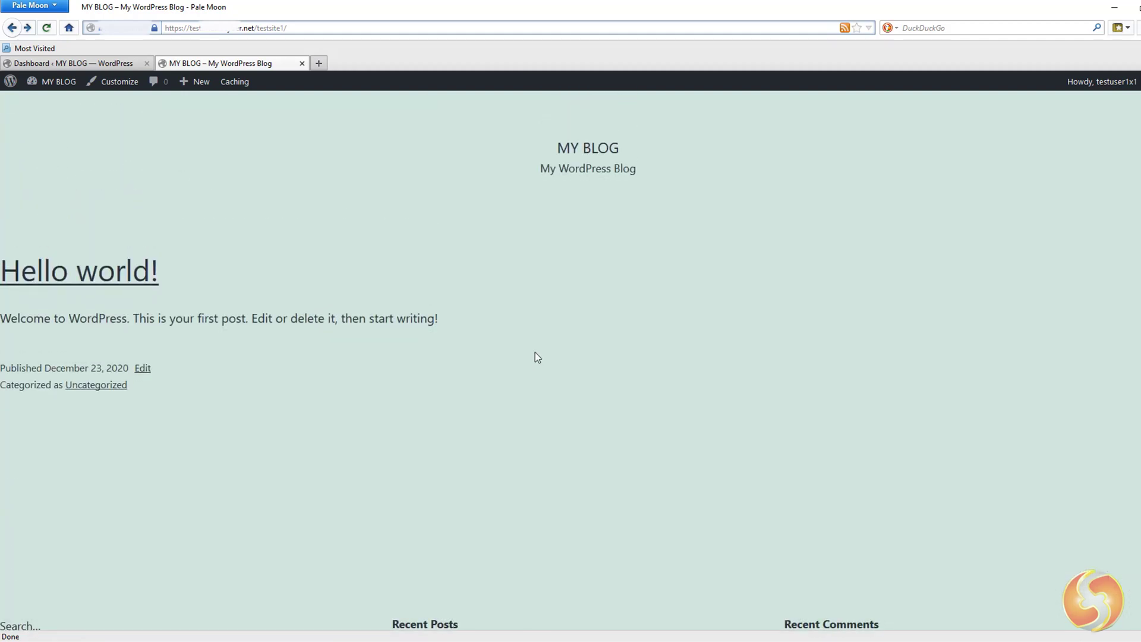
Switch back to the admin Dashboard tab with Ctrl+Tab
key("ctrl+Tab")
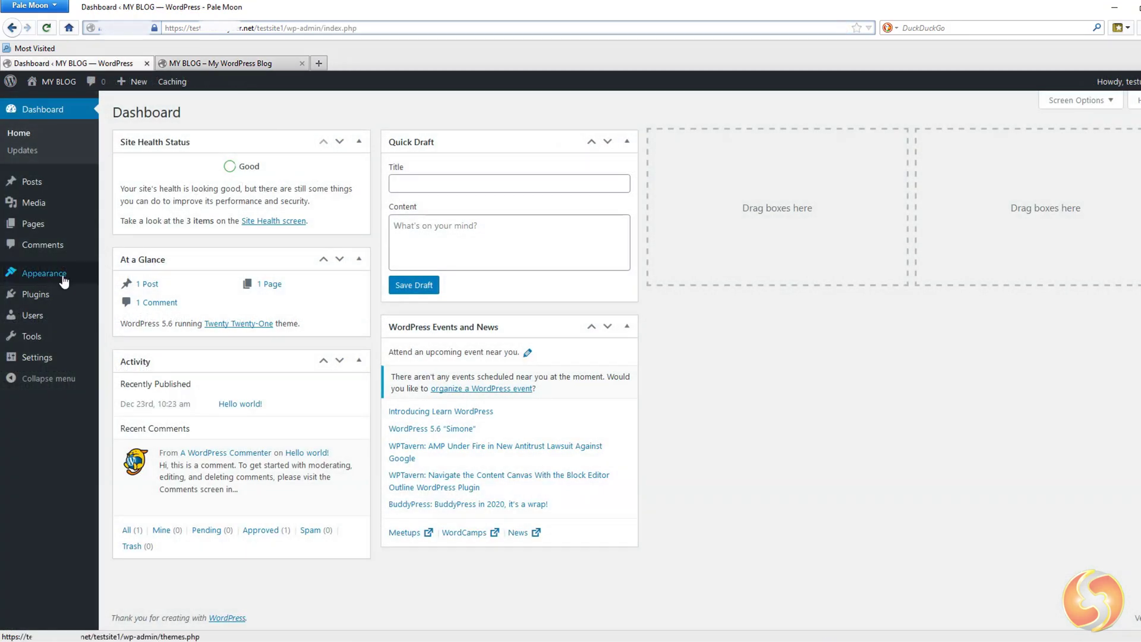
mouse_move(44, 273)
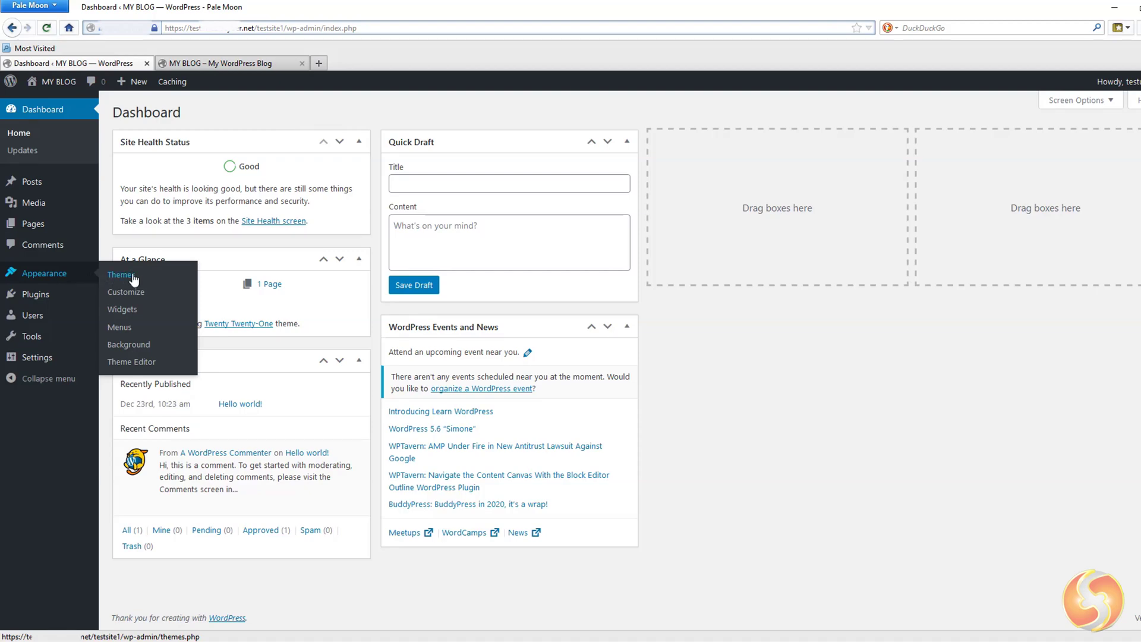
Find Galaxis in the Add Themes catalogue, install it and activate it
left_click(134, 278)
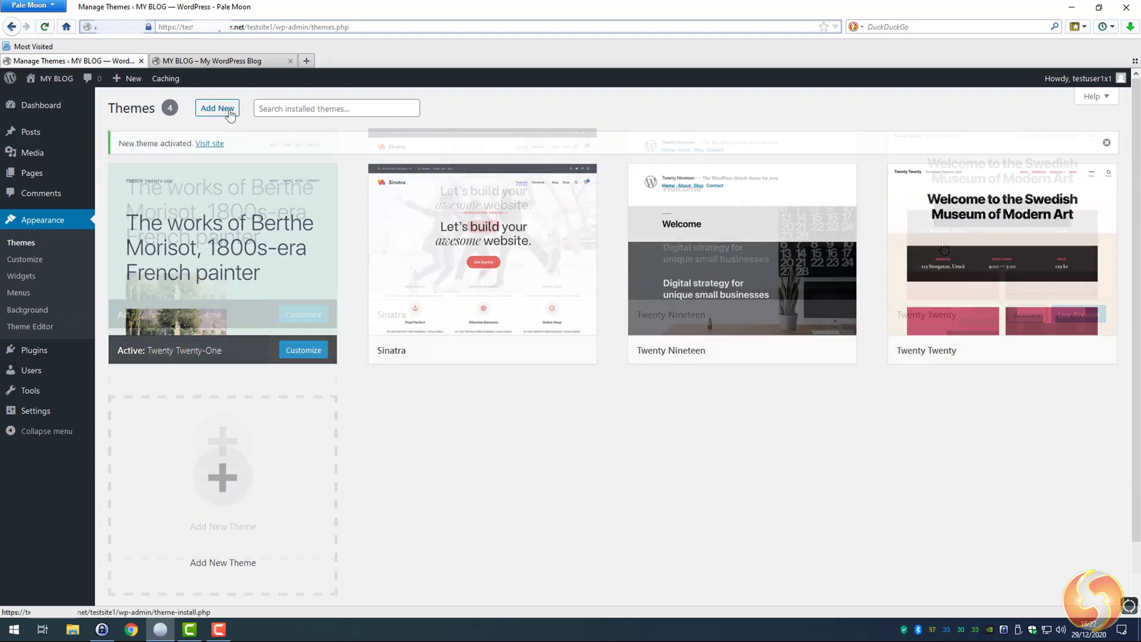
left_click(218, 108)
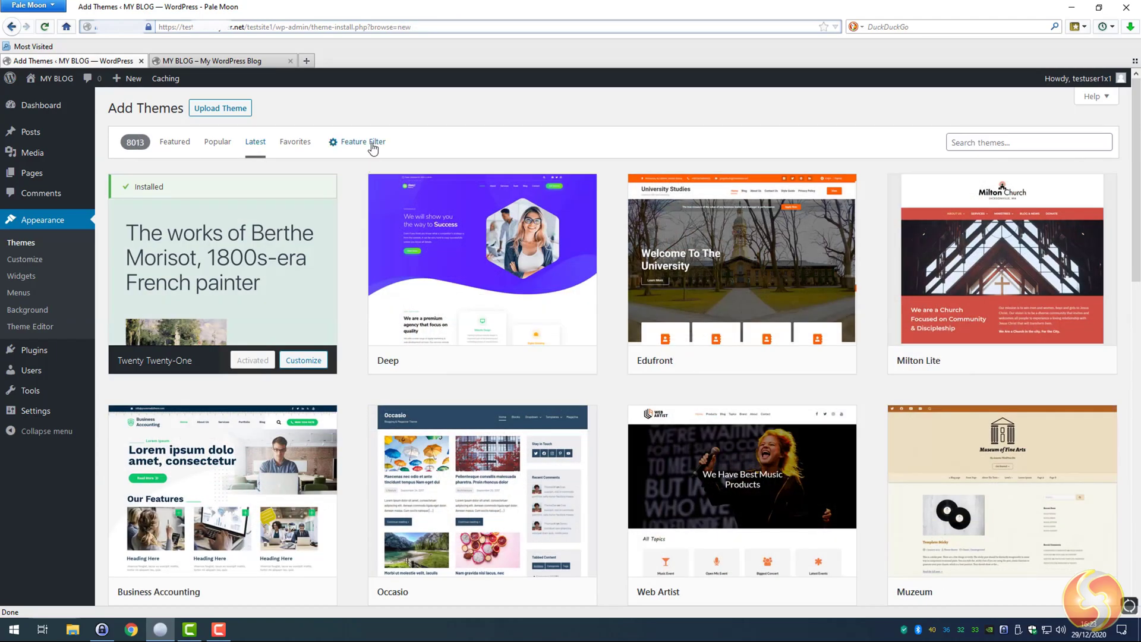
left_click(362, 141)
left_click(373, 147)
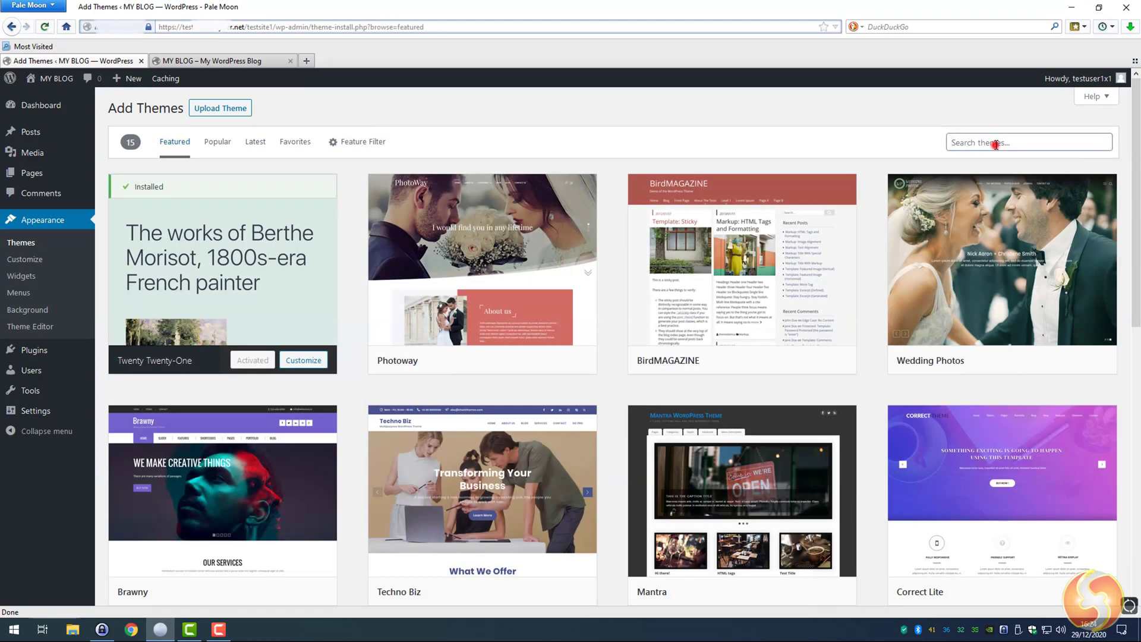
left_click(995, 144)
type("galaxis")
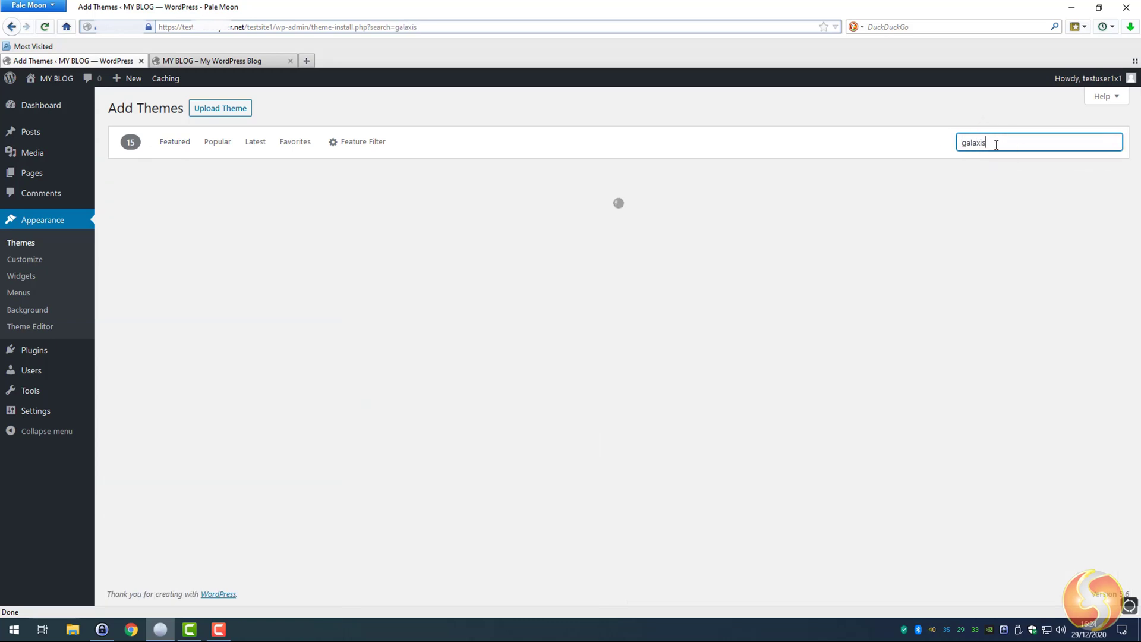
mouse_move(224, 267)
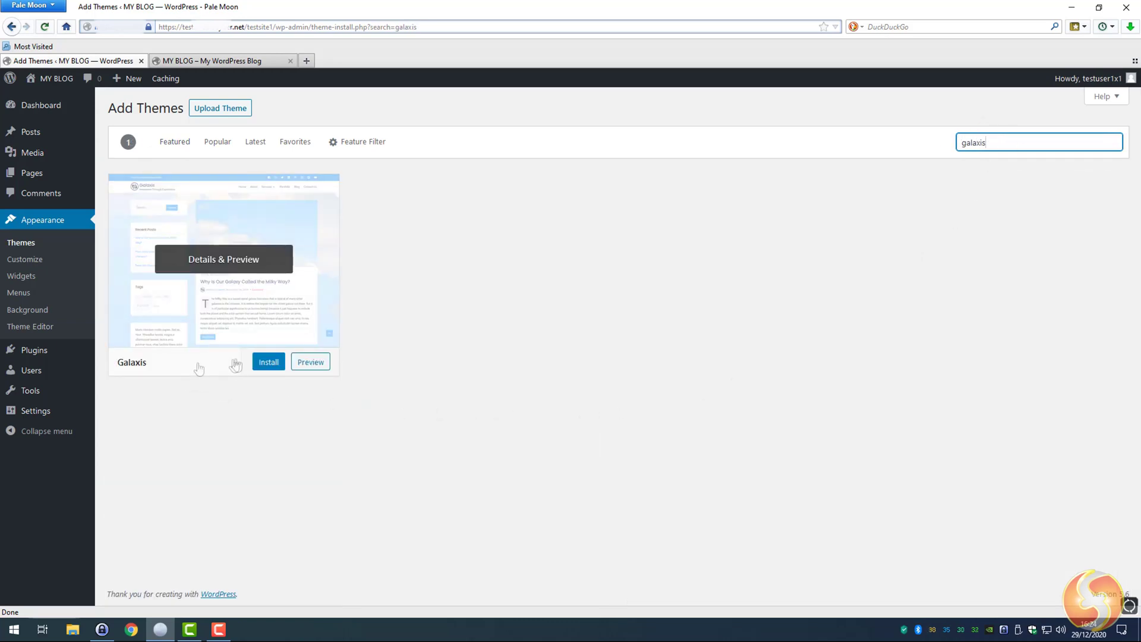
left_click(269, 362)
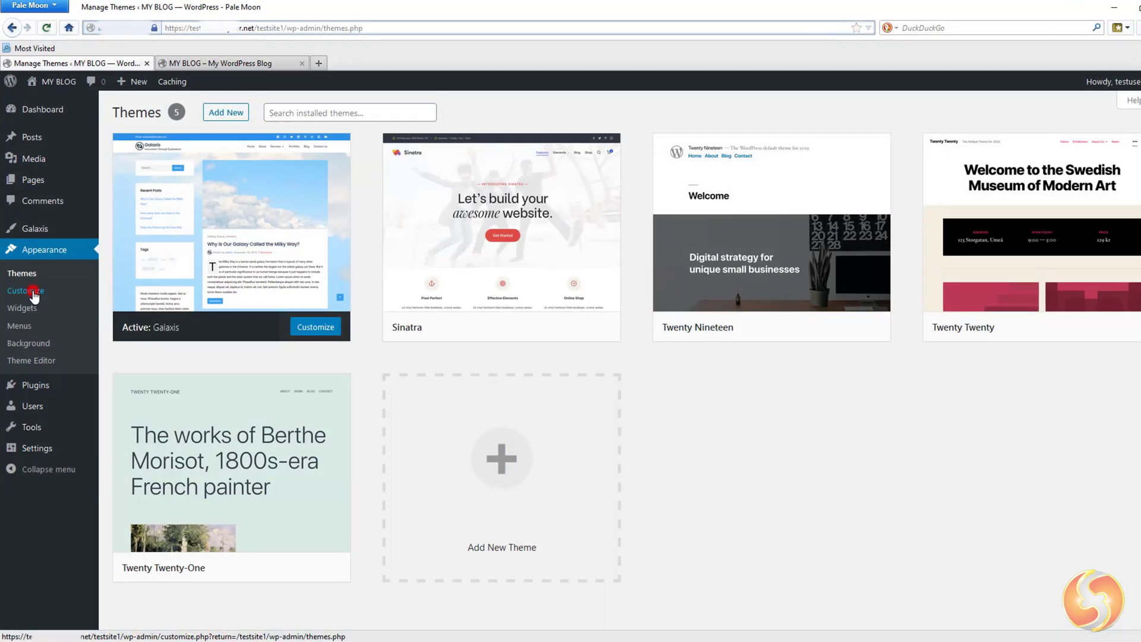
In Customize > Site Identity, set title 'THE TITLE OF THE SITE' and tagline 'This is a simple description'
left_click(33, 290)
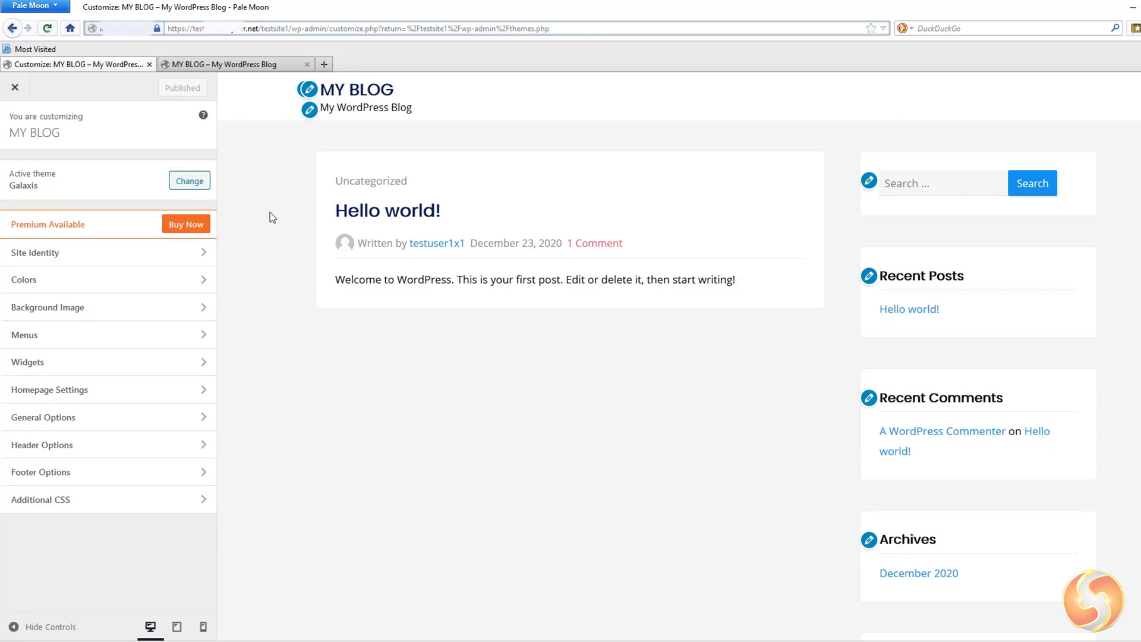
left_click(163, 255)
triple_click(94, 236)
type("THE TITLE OF THE SITE")
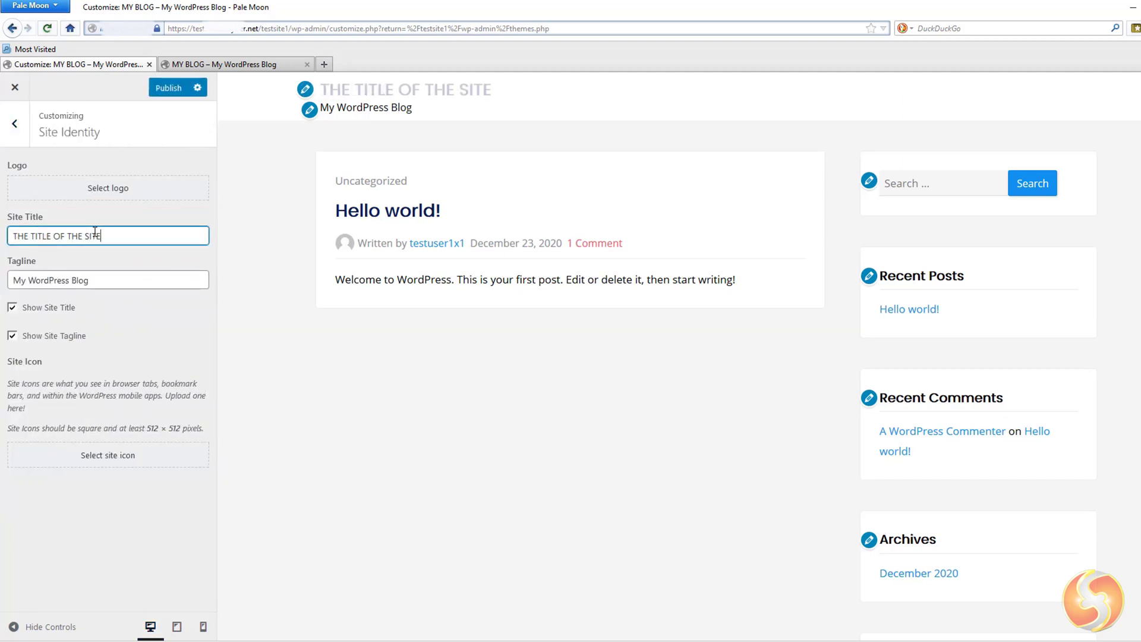
triple_click(95, 280)
type("This is a simple description")
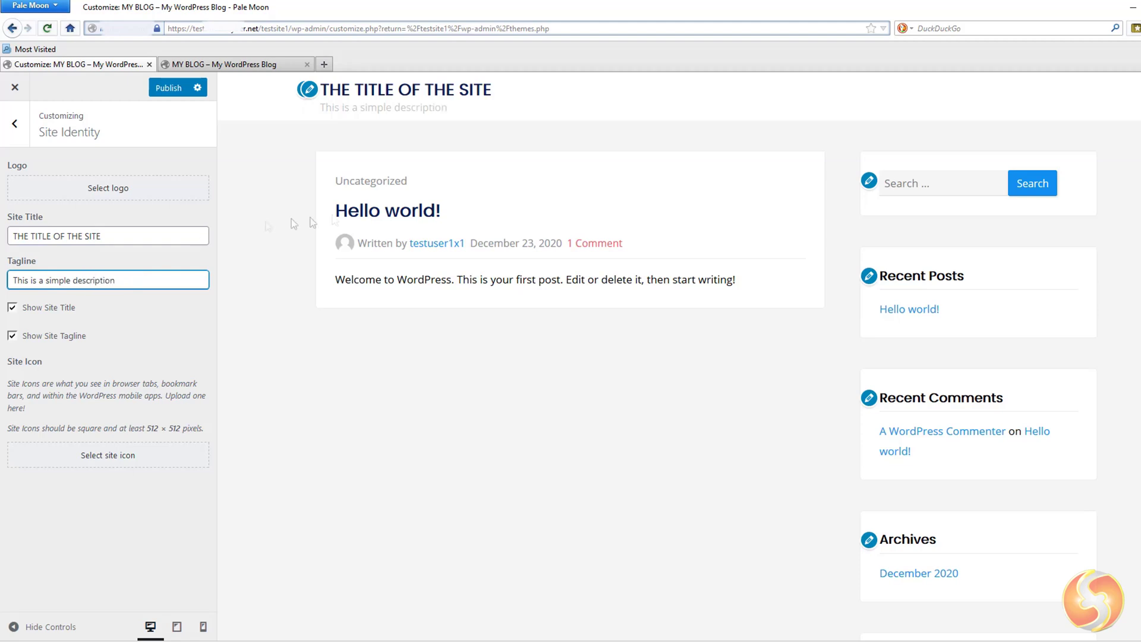
Upload dragon.png, crop it as the site logo, and publish the title, tagline and logo
left_click(114, 191)
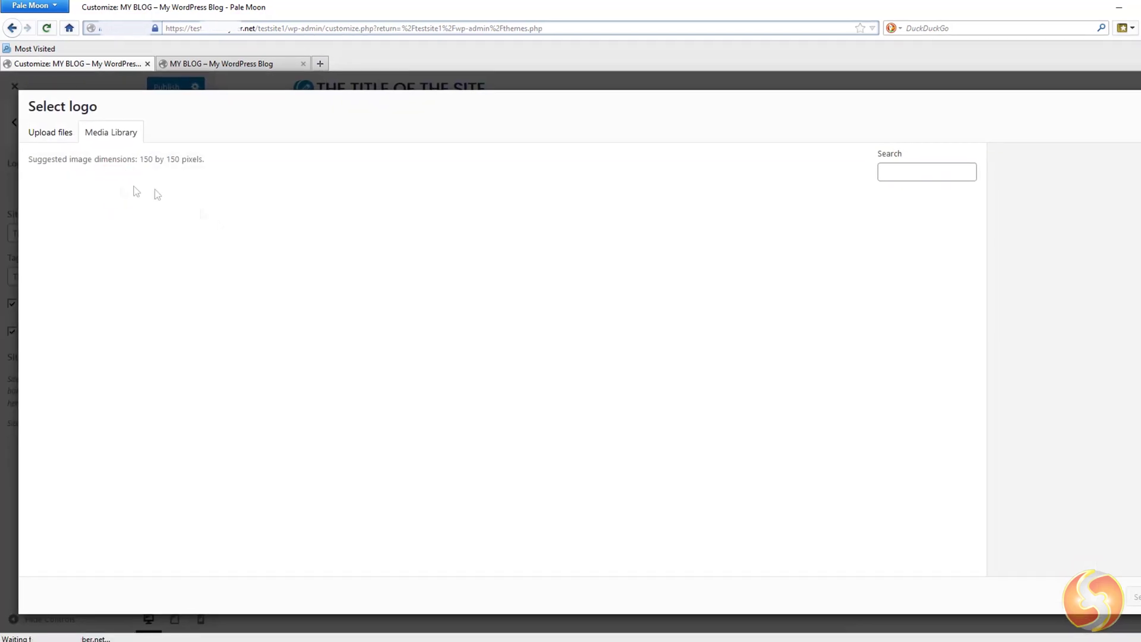
left_click(482, 352)
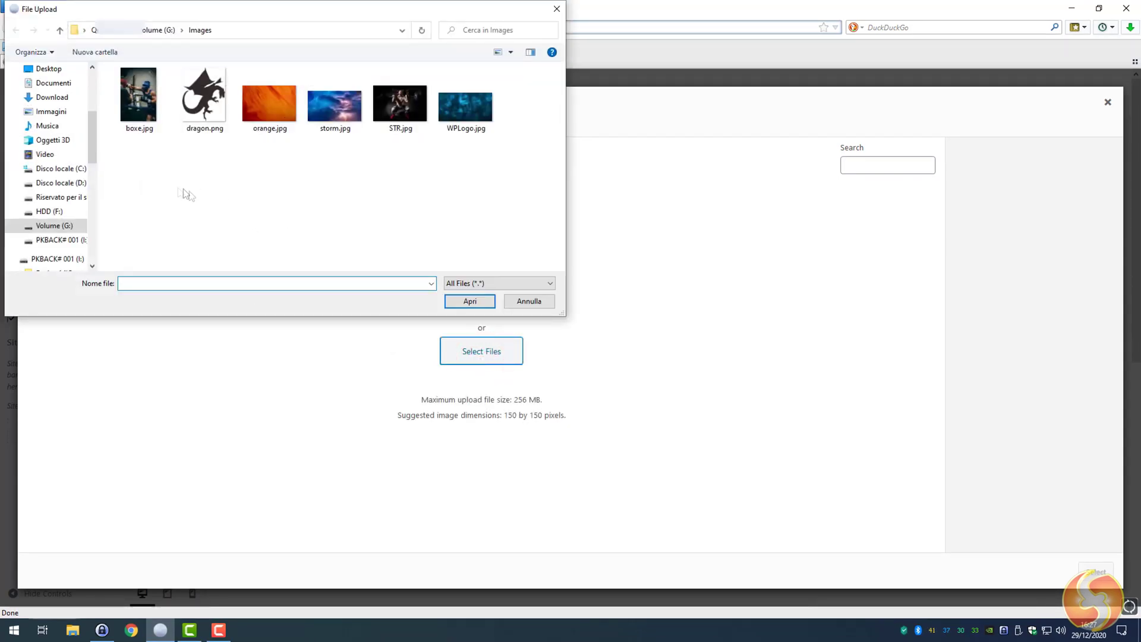
double_click(208, 114)
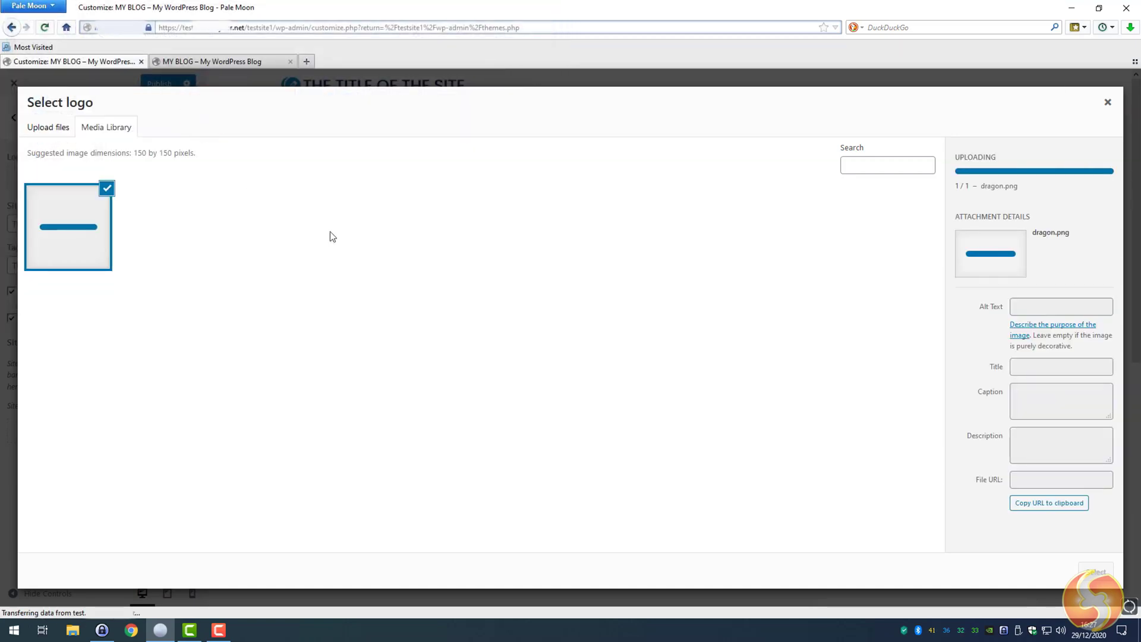
left_click(1096, 572)
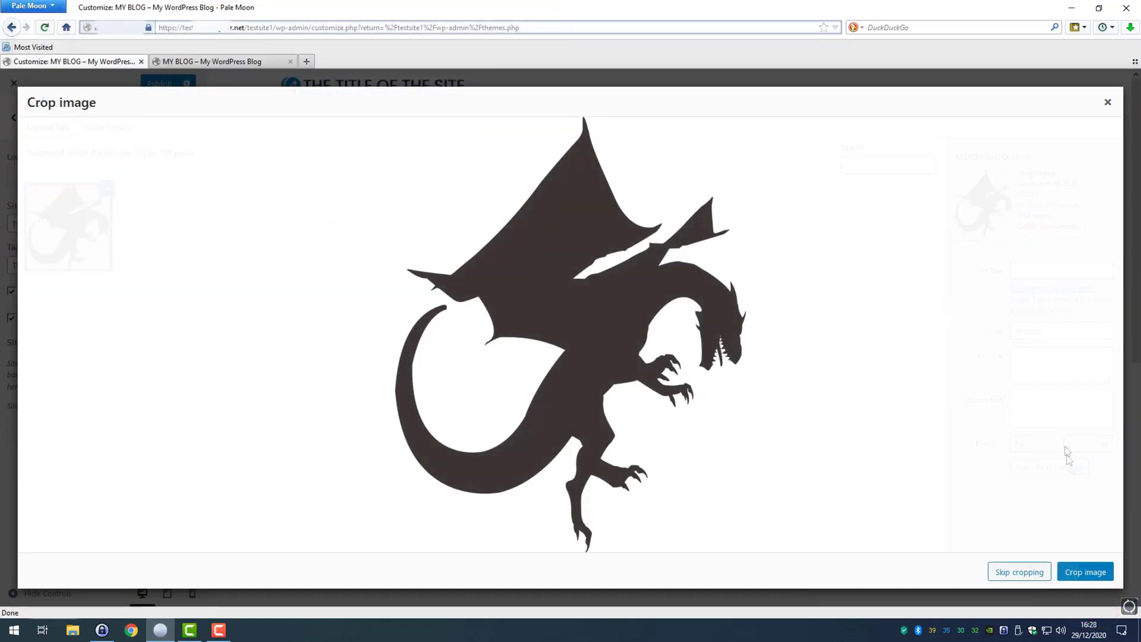
left_click(1085, 572)
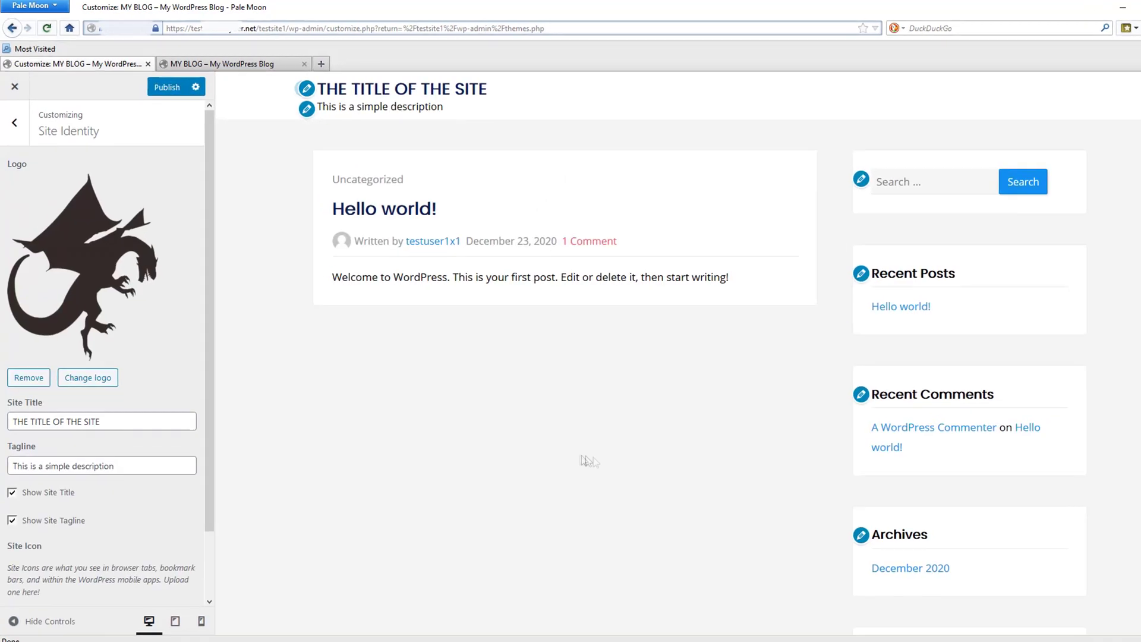
left_click(168, 87)
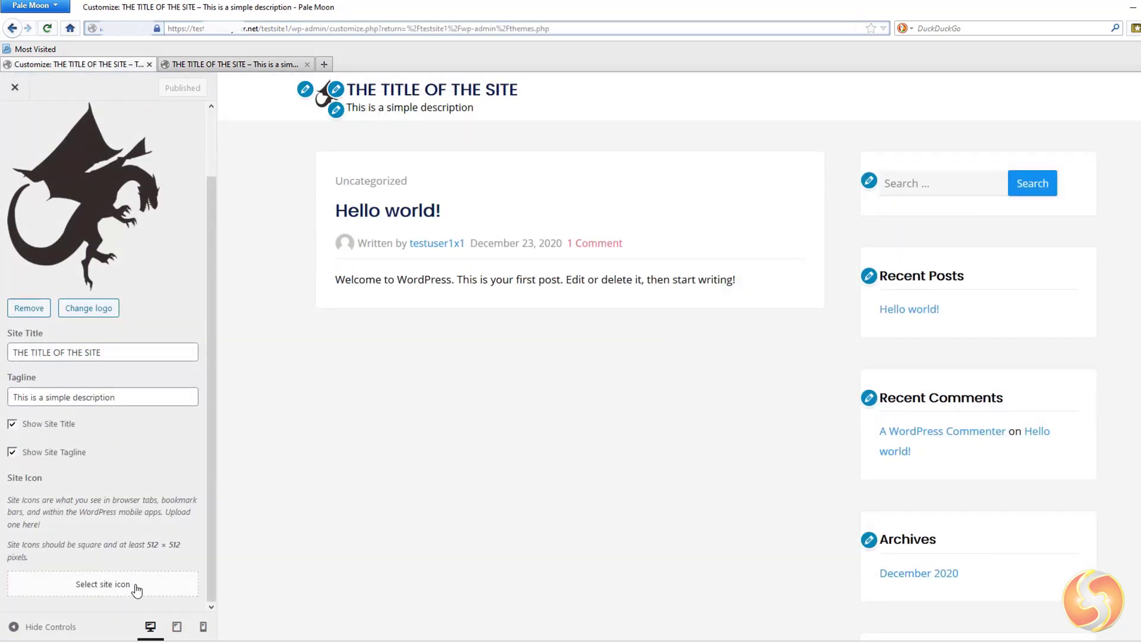
Set the dragon image from the Media Library as the site icon
left_click(136, 589)
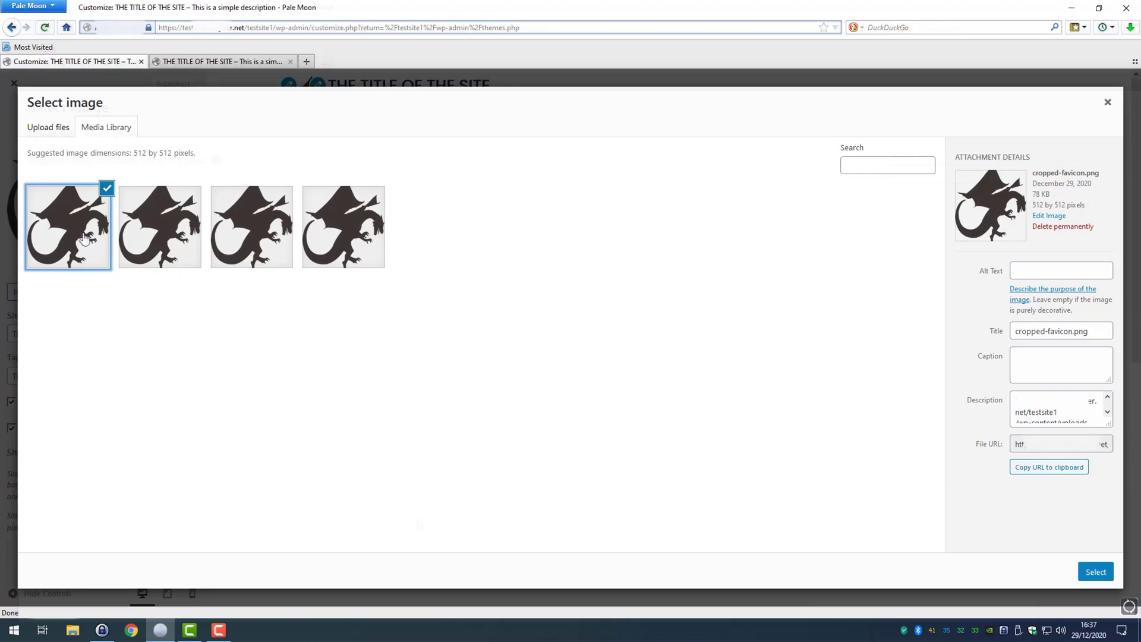
left_click(1095, 572)
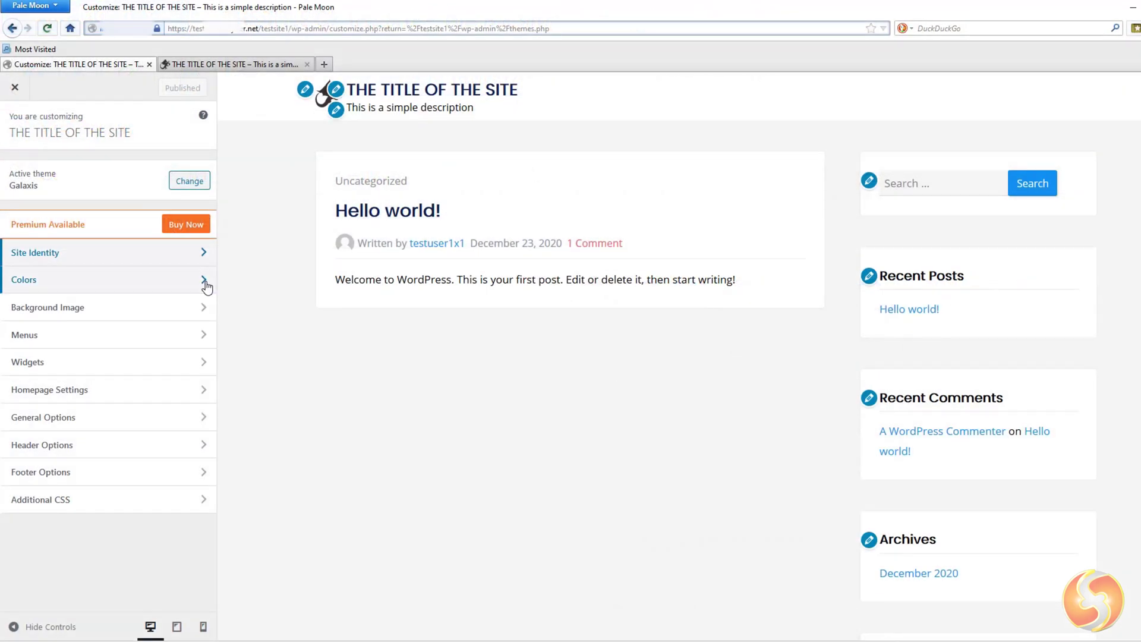
left_click(205, 281)
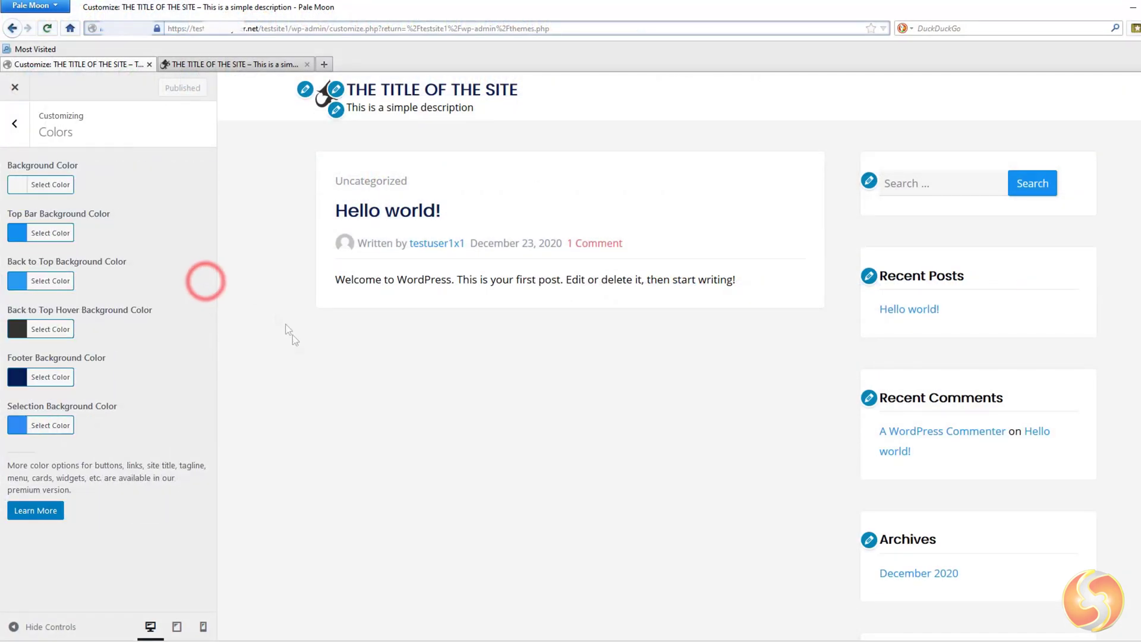
left_click(19, 186)
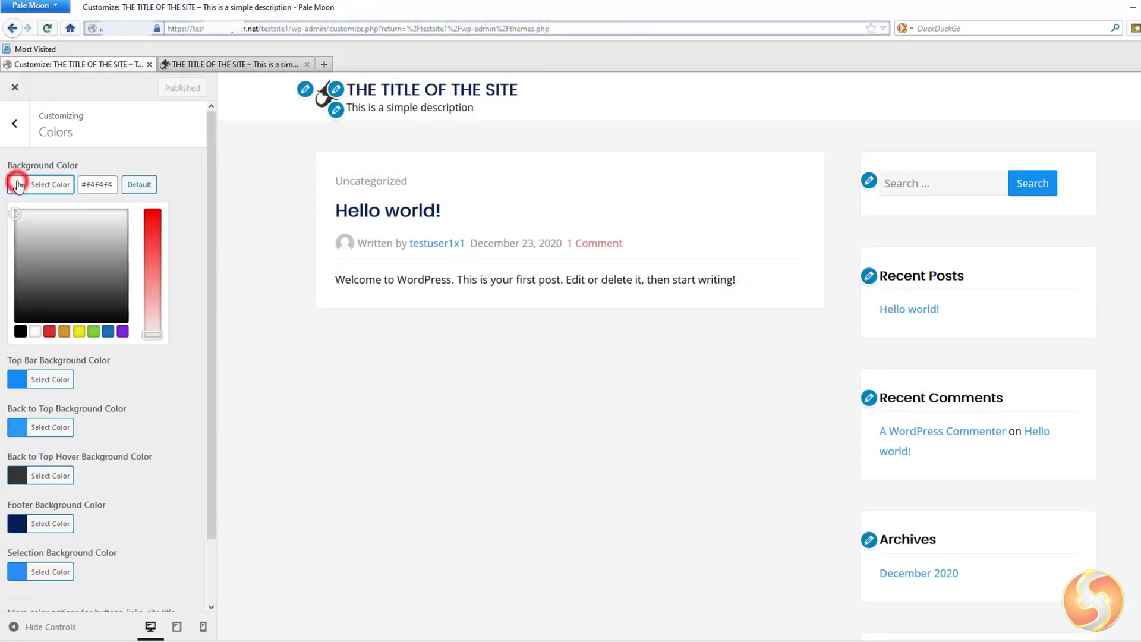
left_click(58, 230)
left_click_drag(57, 231, 91, 278)
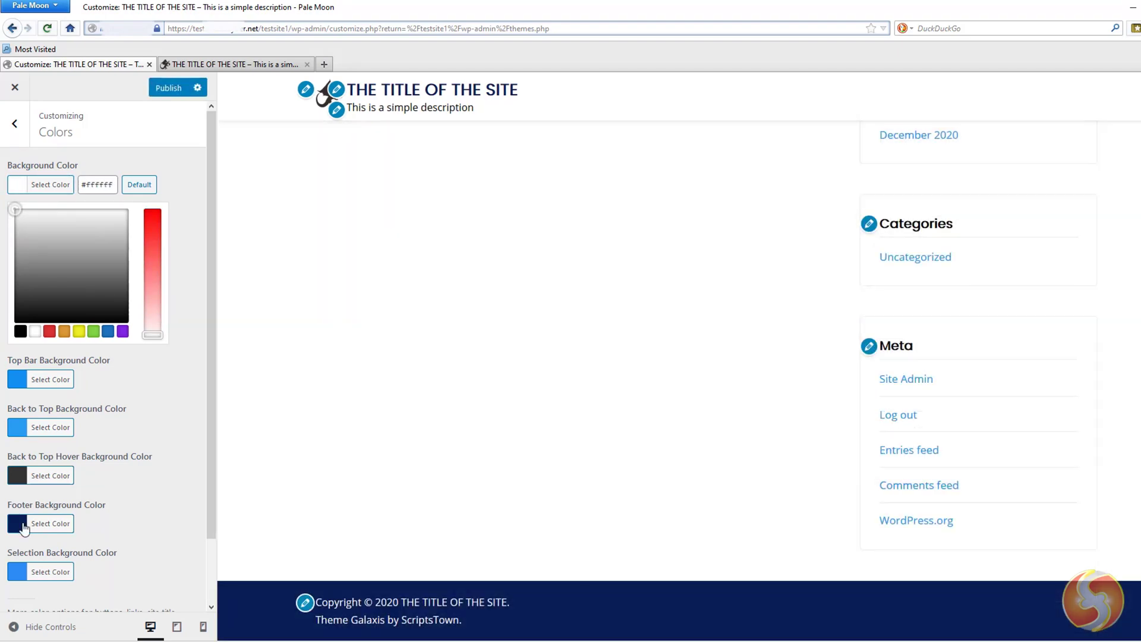
left_click(18, 523)
left_click_drag(86, 478, 86, 474)
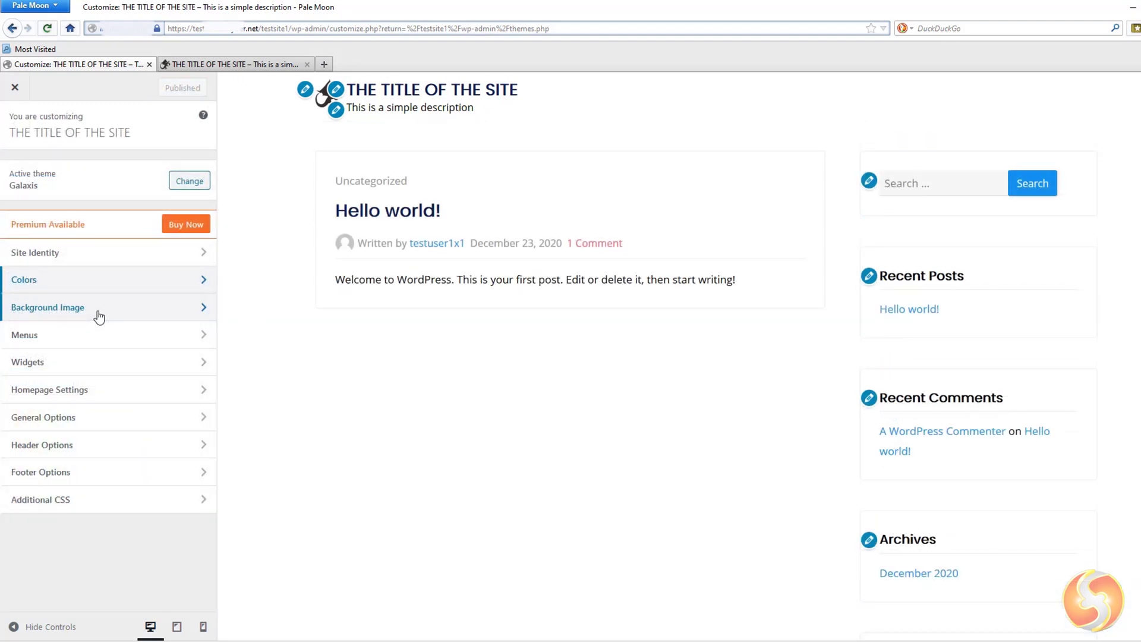
left_click(99, 314)
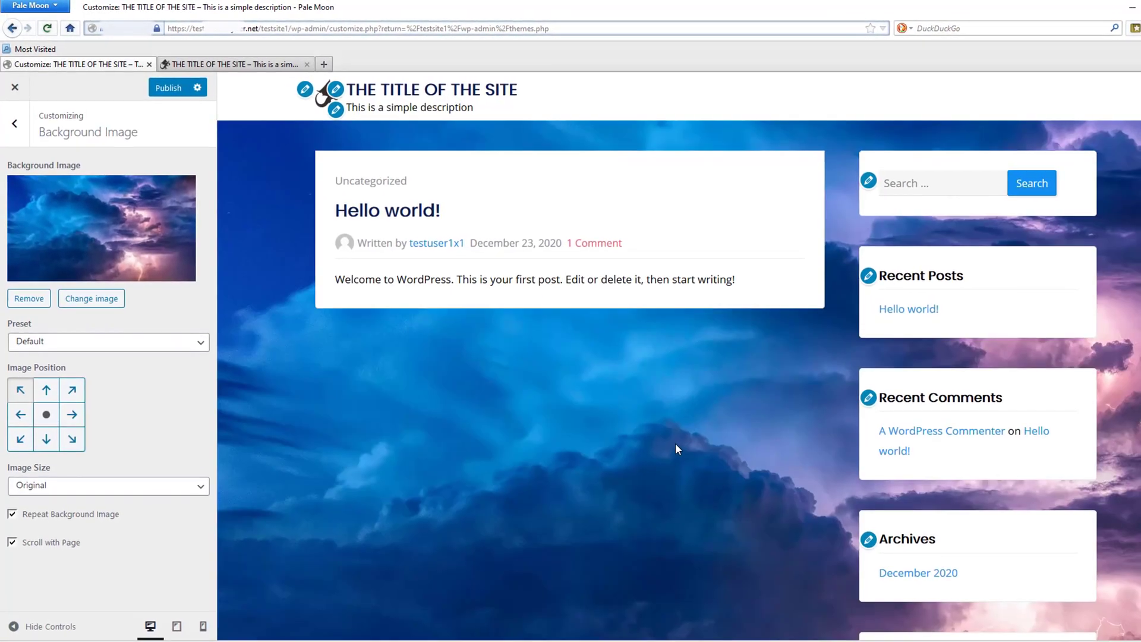
left_click(73, 414)
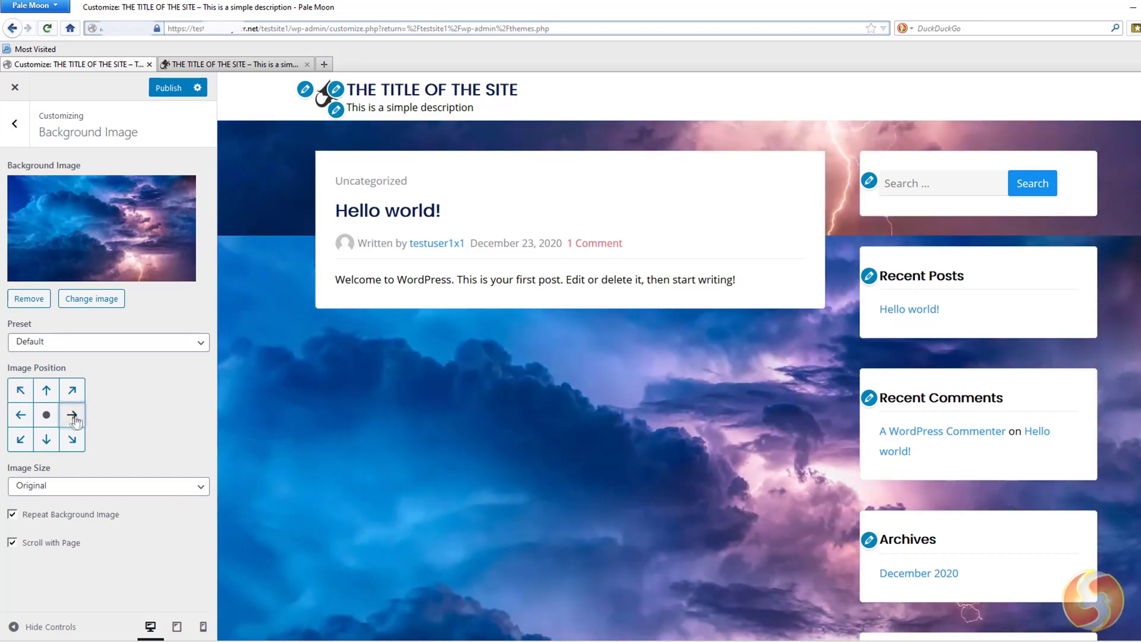
left_click(20, 415)
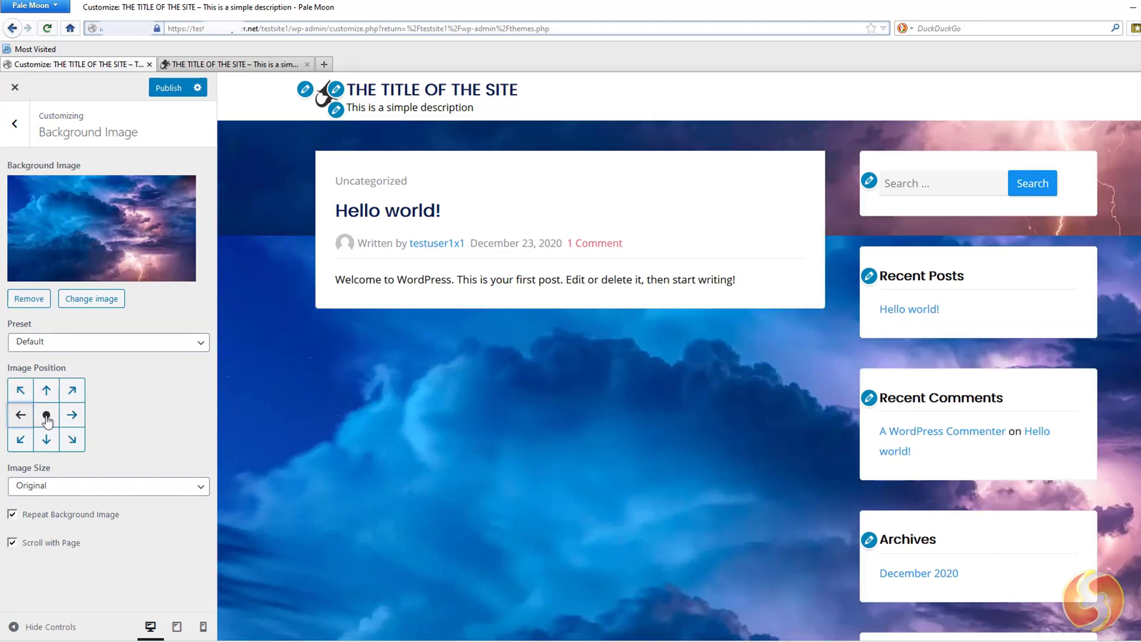
left_click(47, 415)
scroll(476, 424, "down", 5)
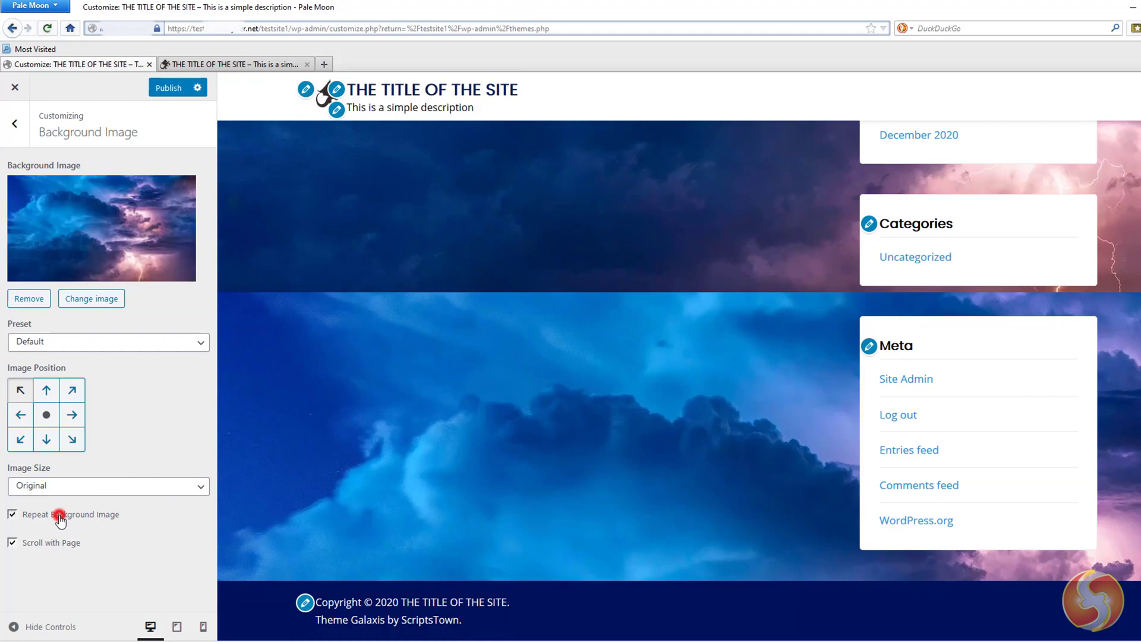
left_click(59, 516)
scroll(477, 391, "up", 5)
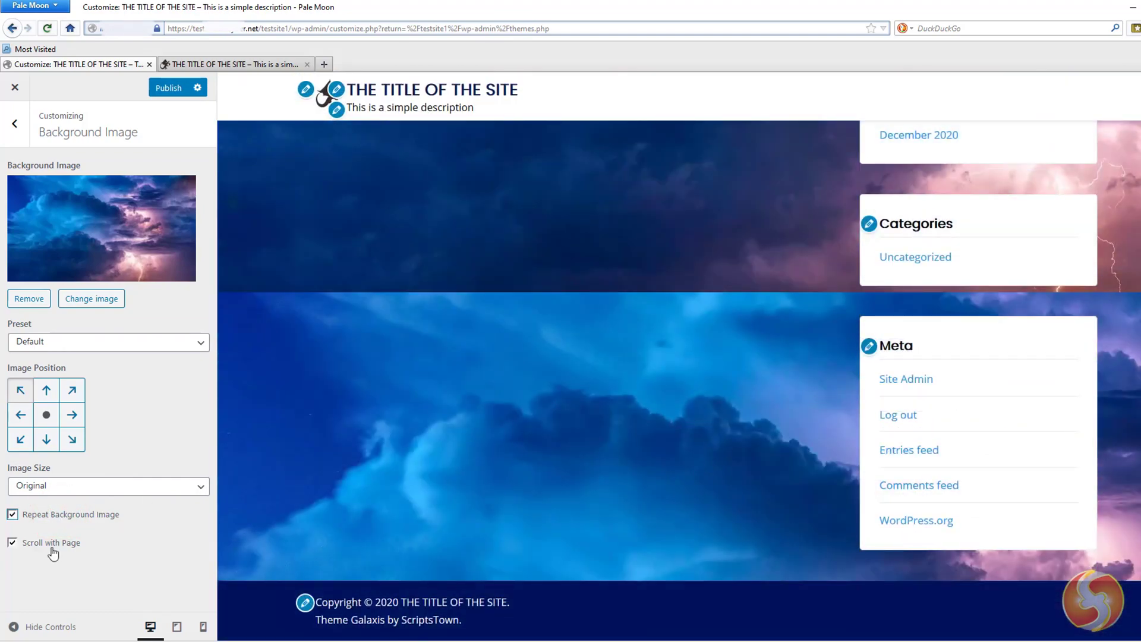
left_click(12, 542)
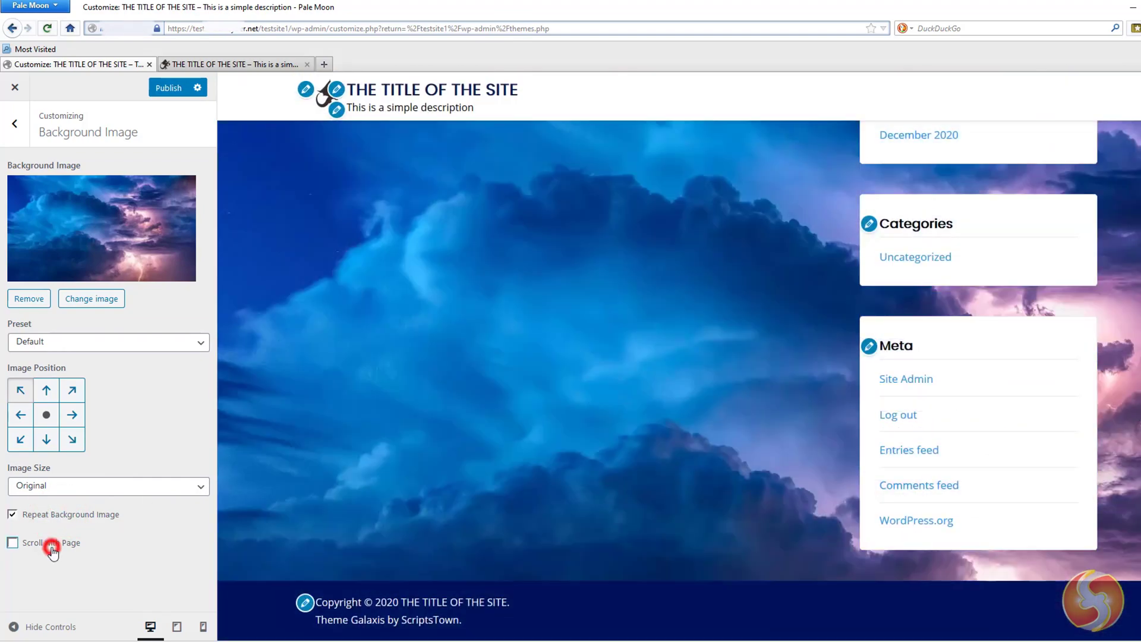
scroll(499, 456, "up", 5)
scroll(502, 455, "up", 3)
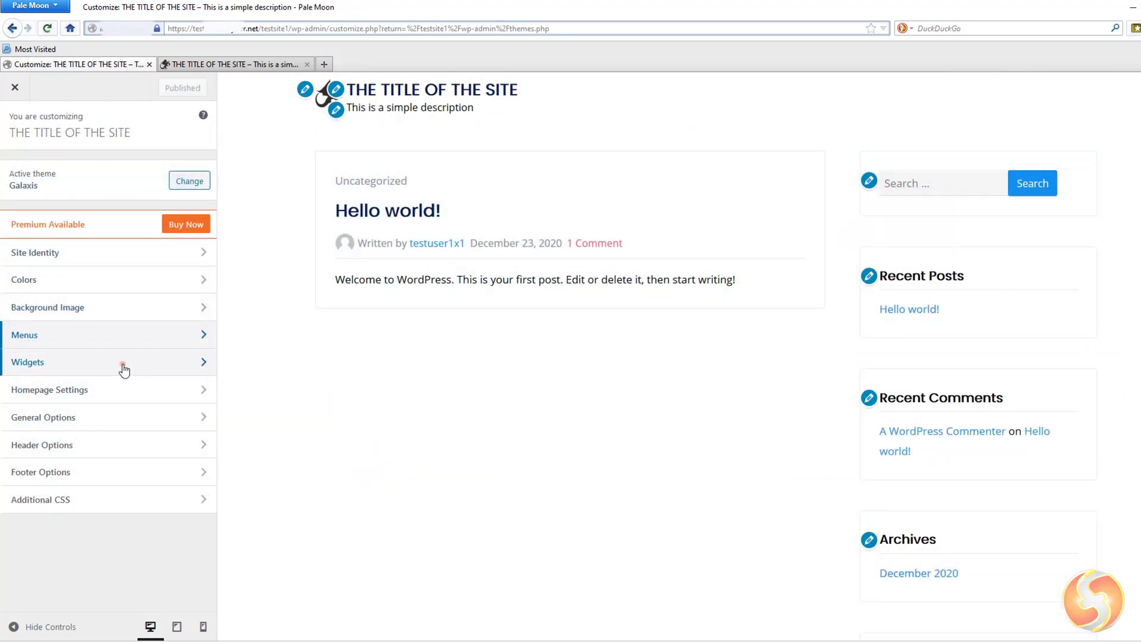
left_click(124, 366)
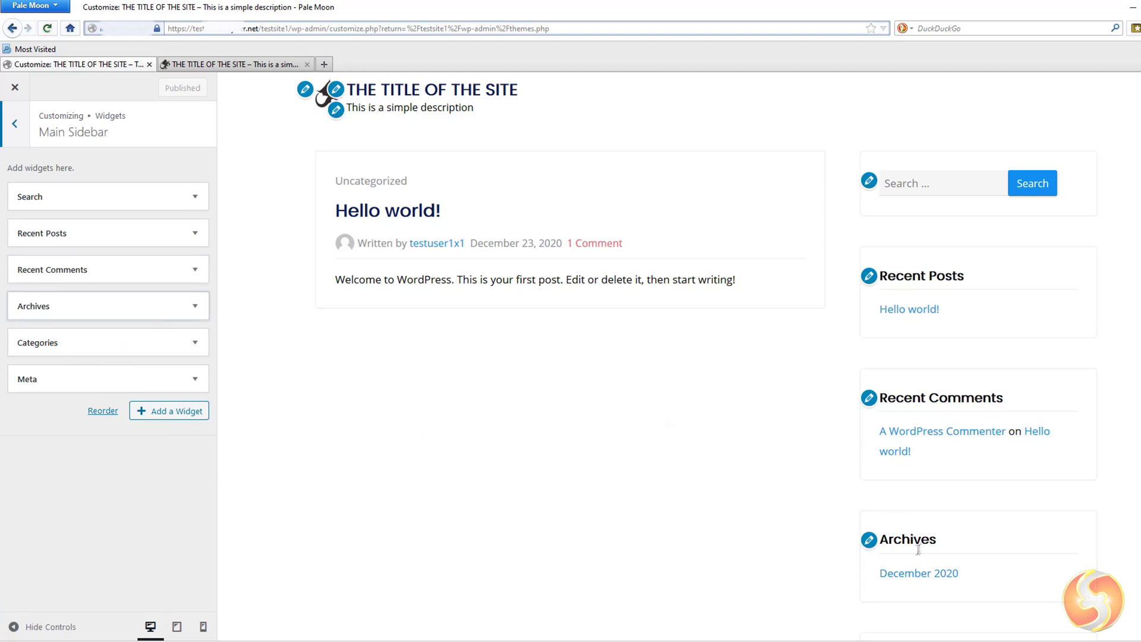
scroll(612, 429, "down", 5)
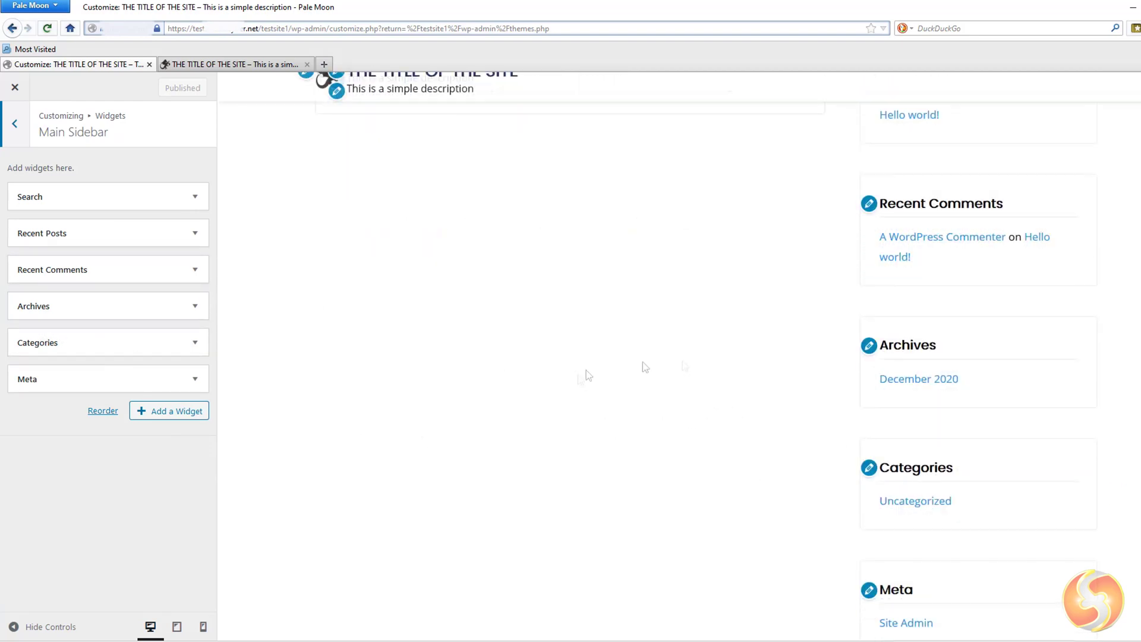
scroll(651, 344, "down", 5)
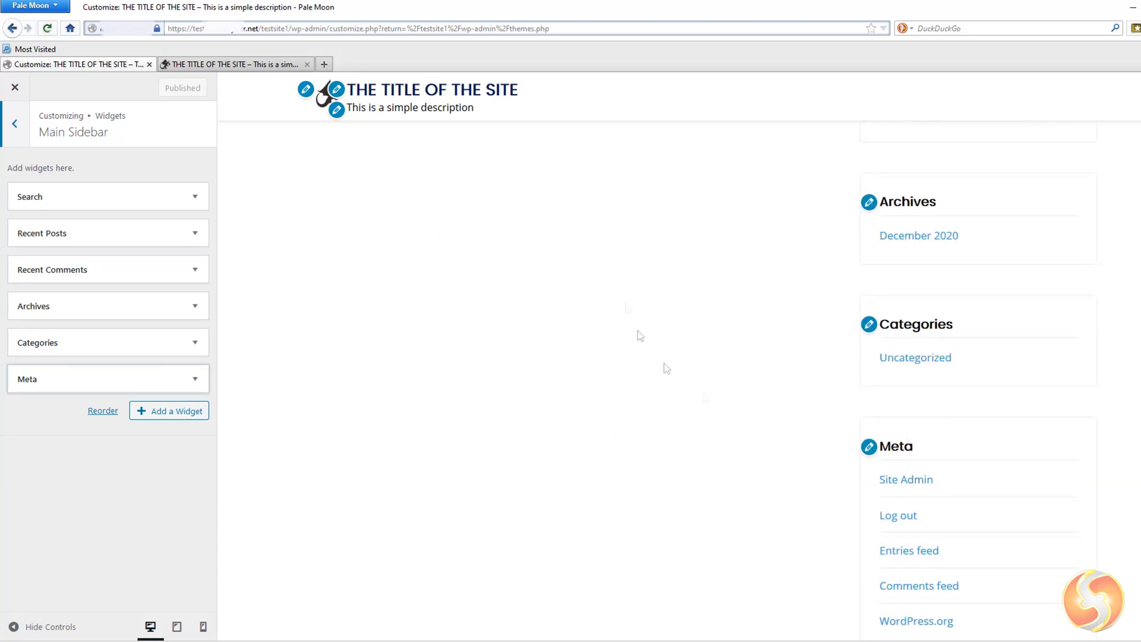
scroll(615, 294, "down", 3)
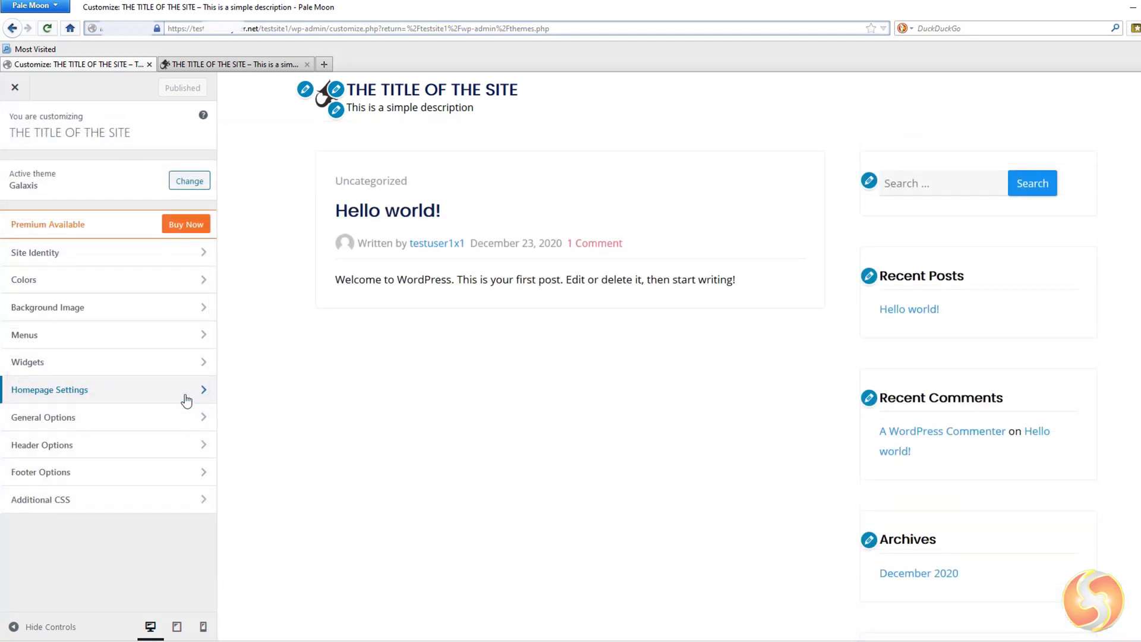
Set the homepage to display a static page, choosing Sample Page
left_click(186, 397)
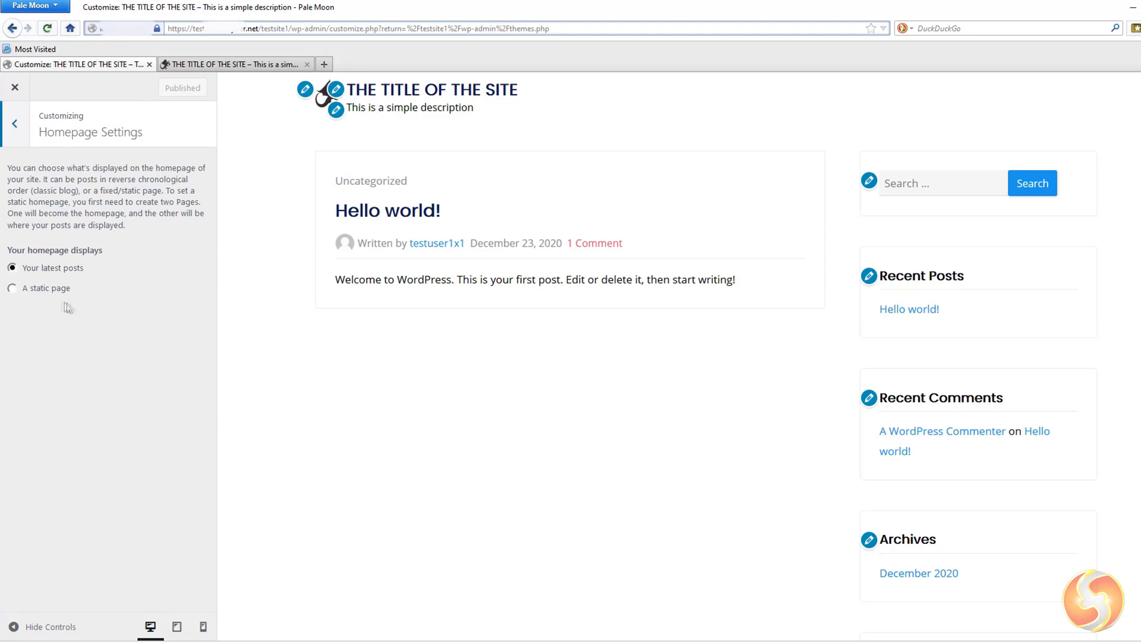
left_click(12, 288)
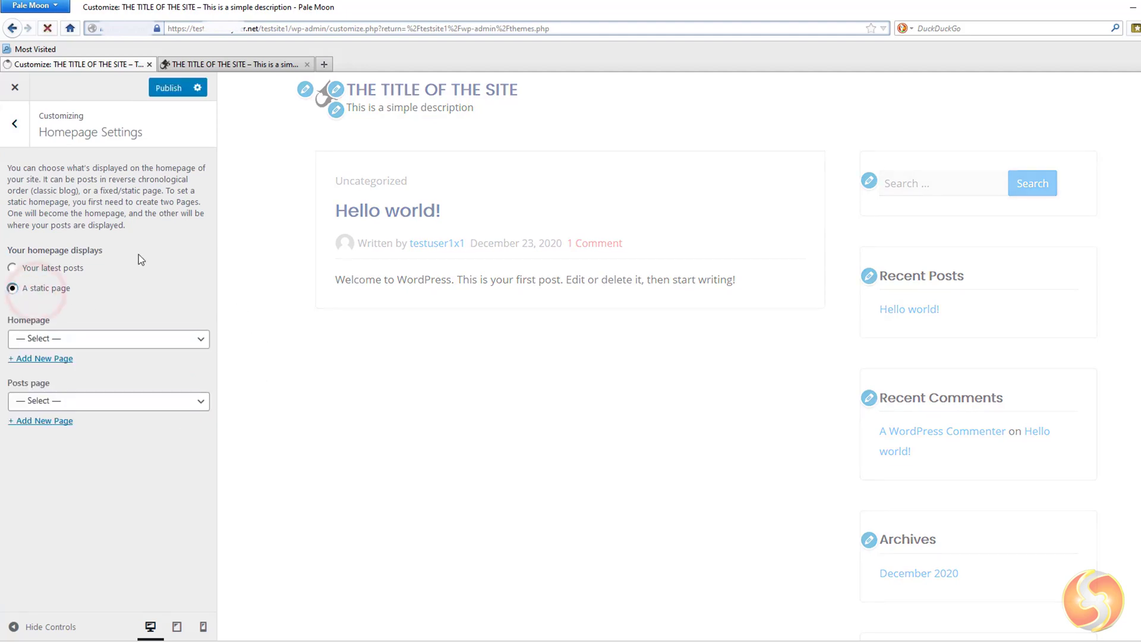
left_click(134, 338)
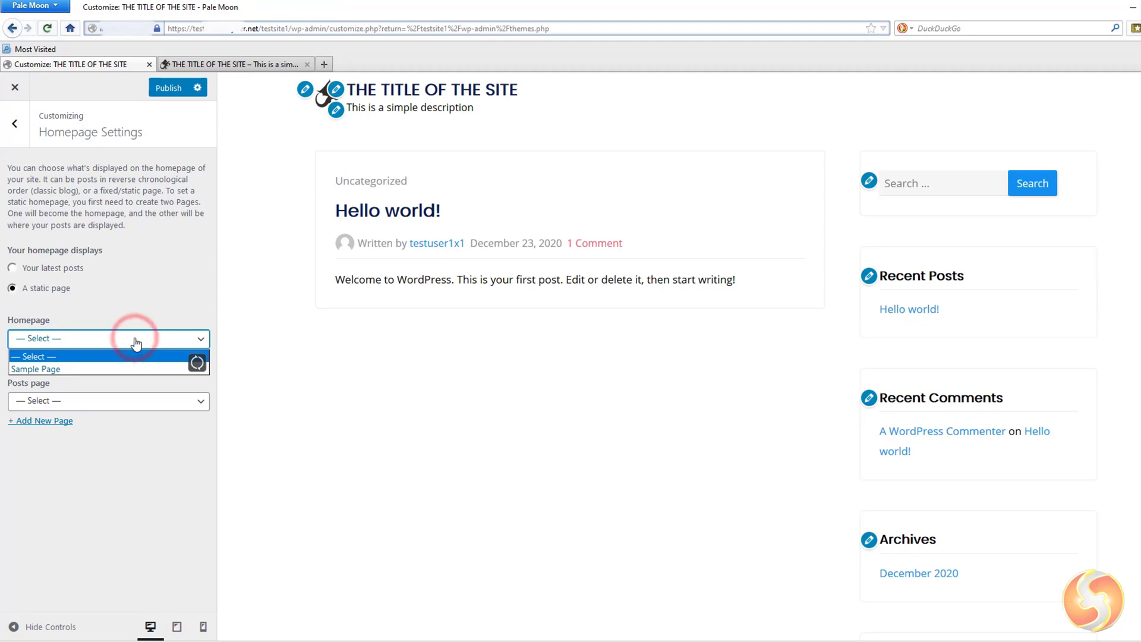
left_click(92, 369)
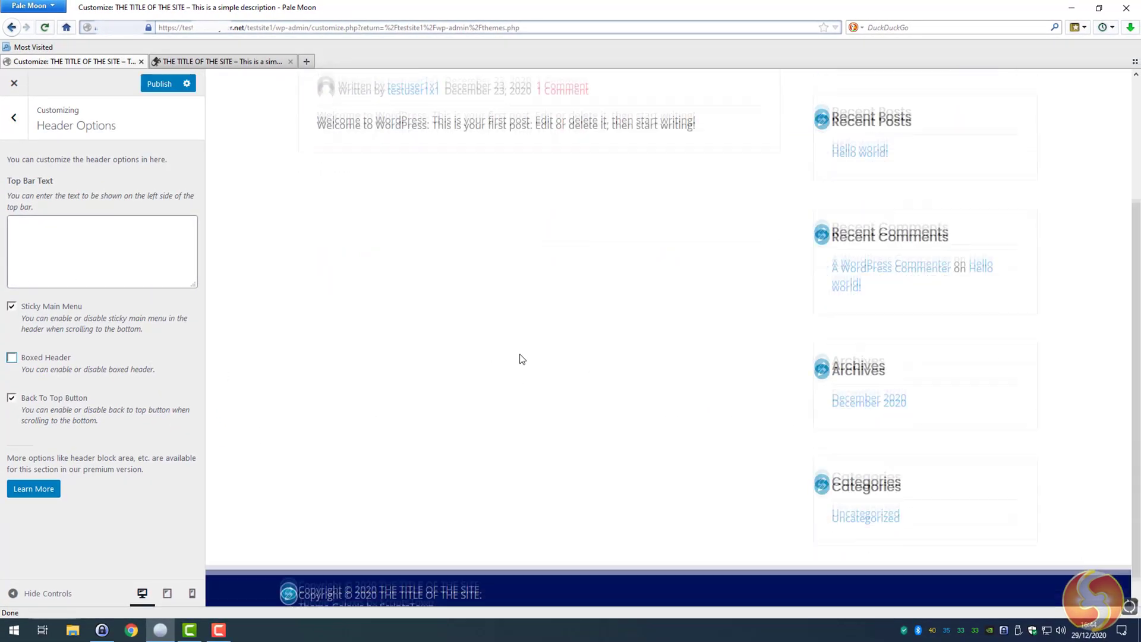
scroll(521, 359, "down", 5)
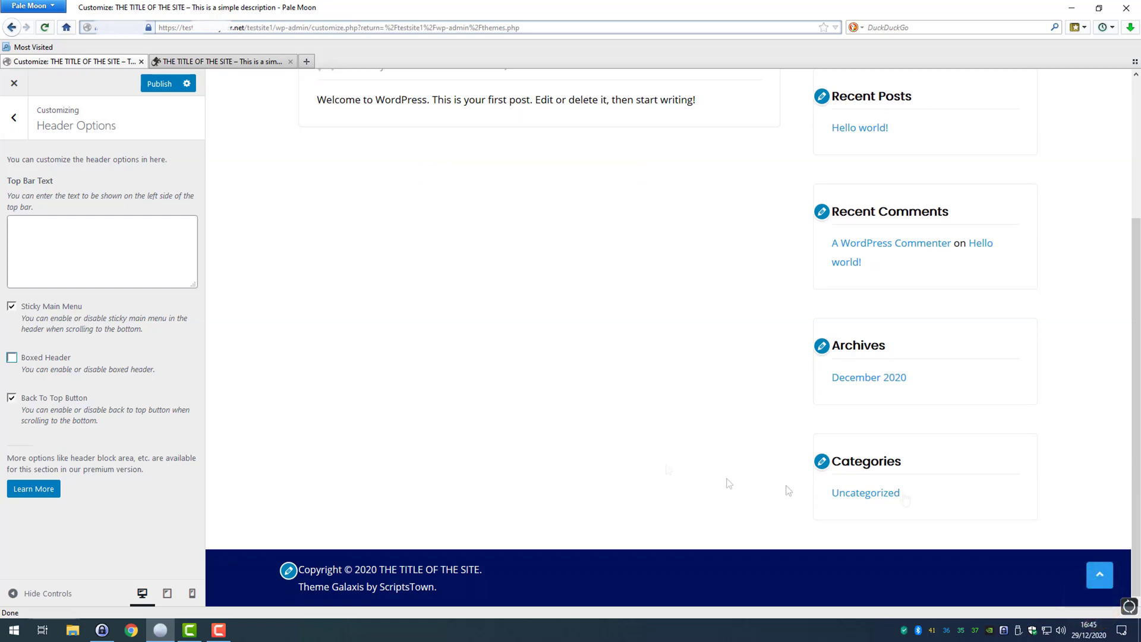
Enable the Back To Top button and set the top bar text to 'Example Text on Top'
left_click(11, 398)
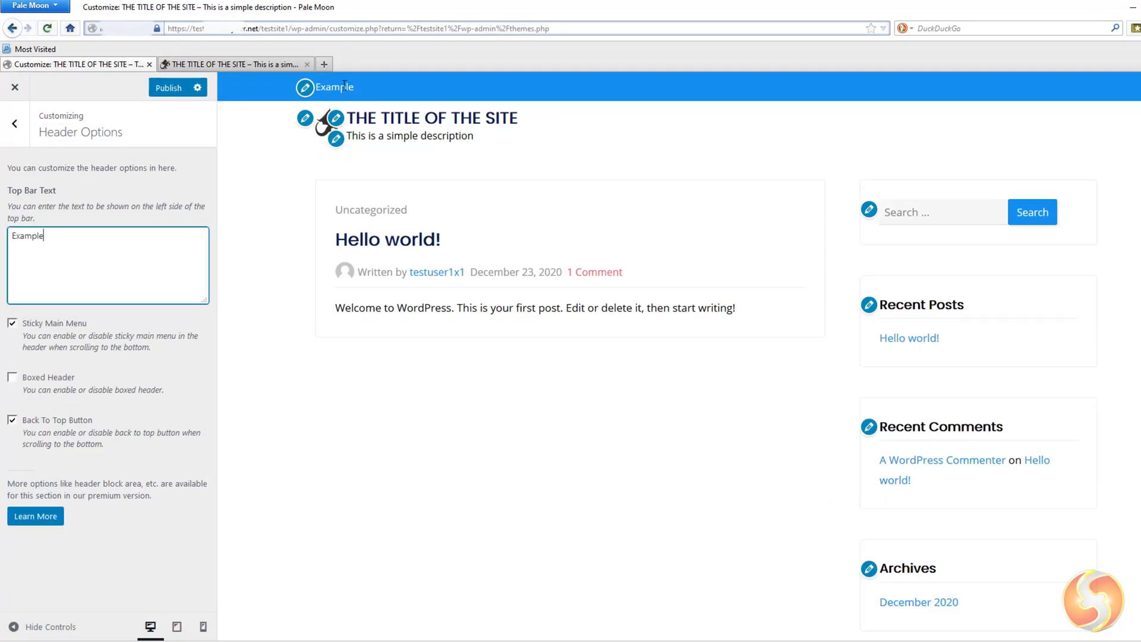
left_click(116, 242)
type("Text on Top")
Set the footer copyright to 'This is the Footer Text' and preview at tablet and mobile widths
left_click(156, 472)
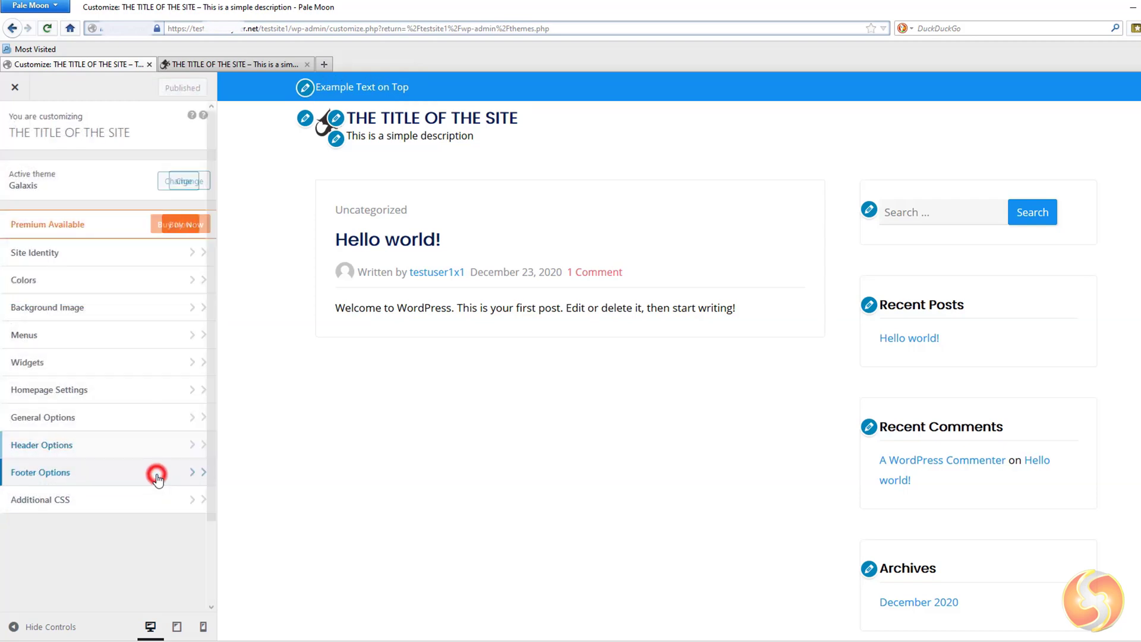
scroll(557, 403, "down", 5)
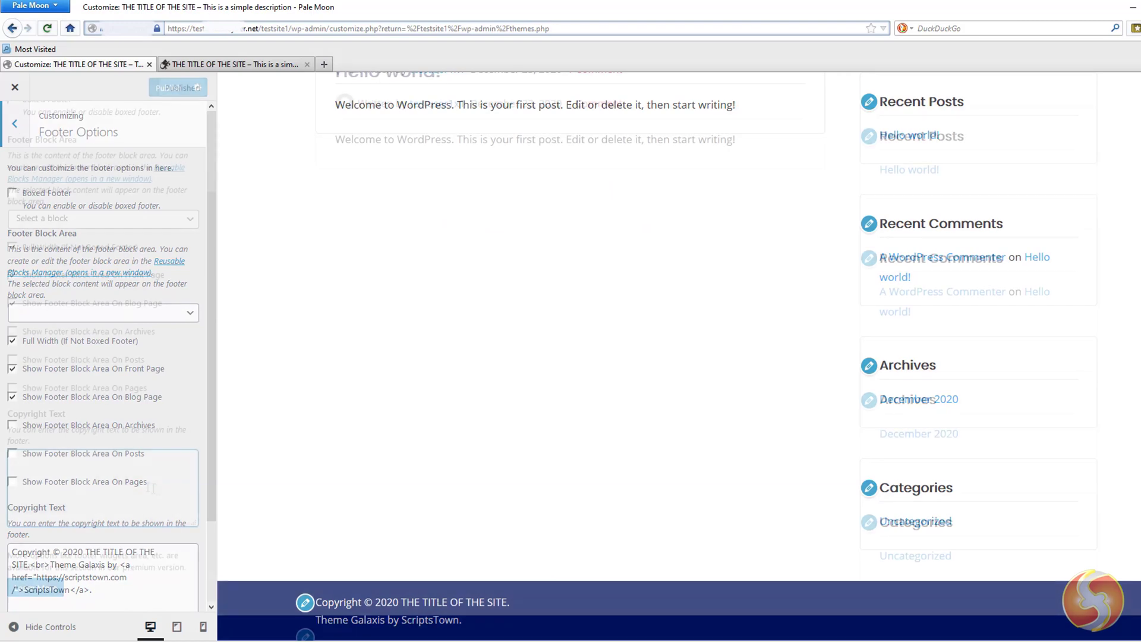
left_click(135, 486)
type("This is the Footer Text")
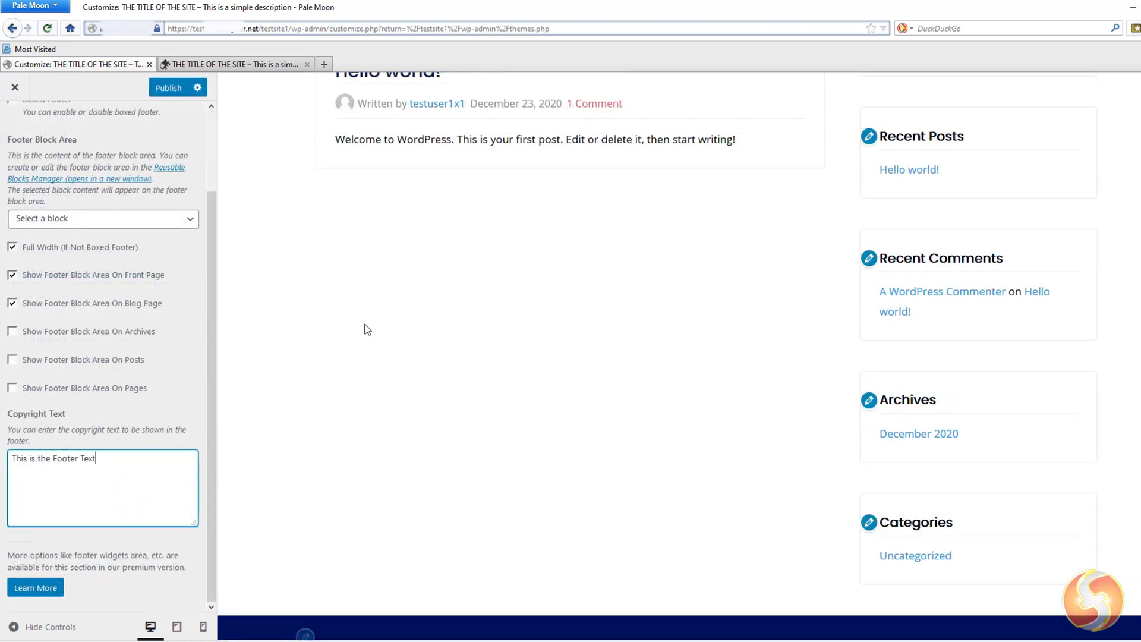
scroll(364, 329, "down", 1)
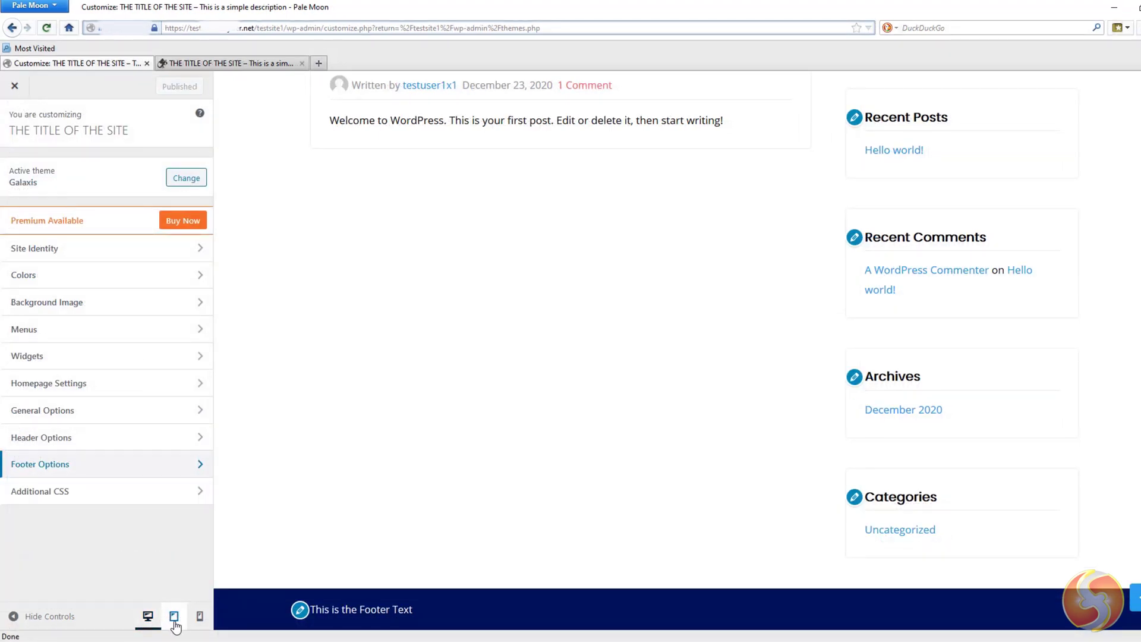
scroll(498, 443, "up", 5)
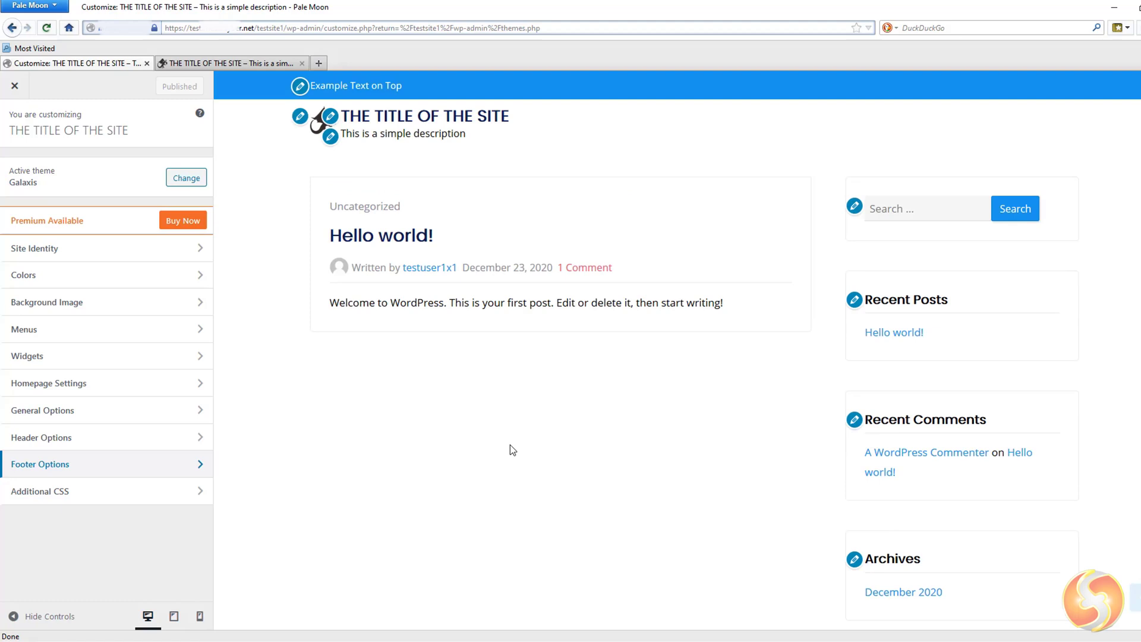
left_click(174, 617)
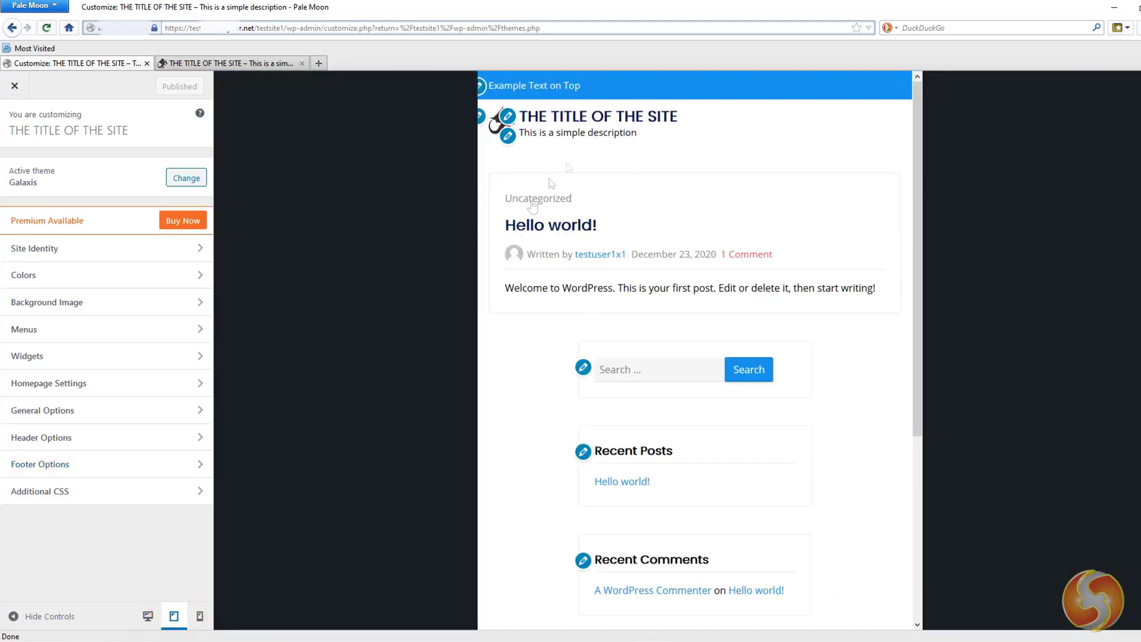
left_click(199, 616)
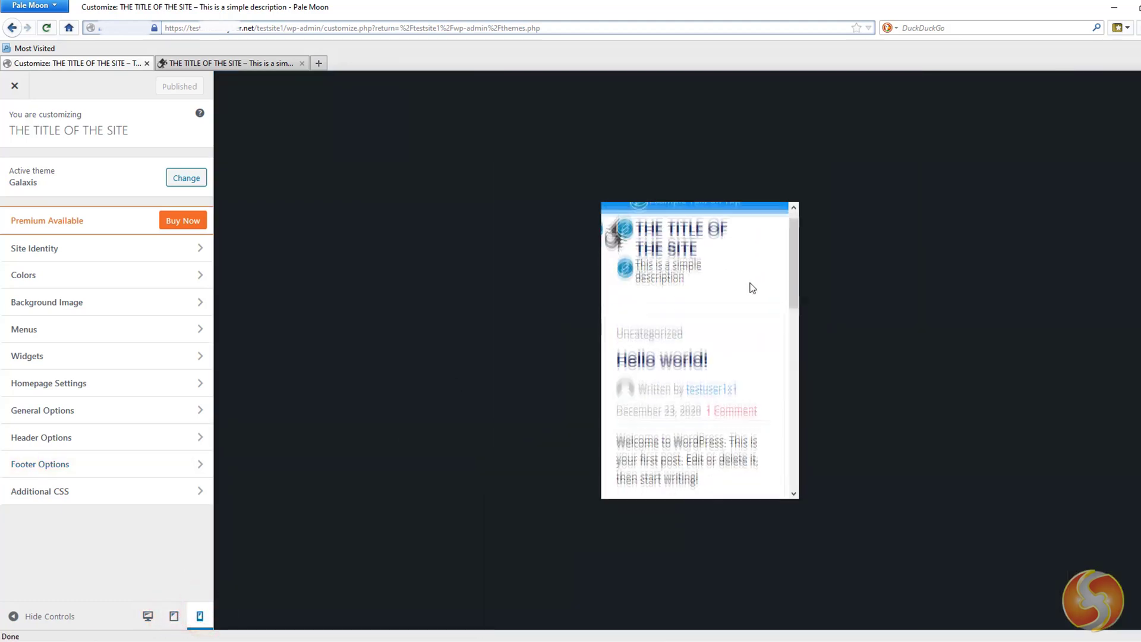
scroll(752, 287, "down", 2)
scroll(752, 288, "down", 3)
scroll(751, 287, "down", 3)
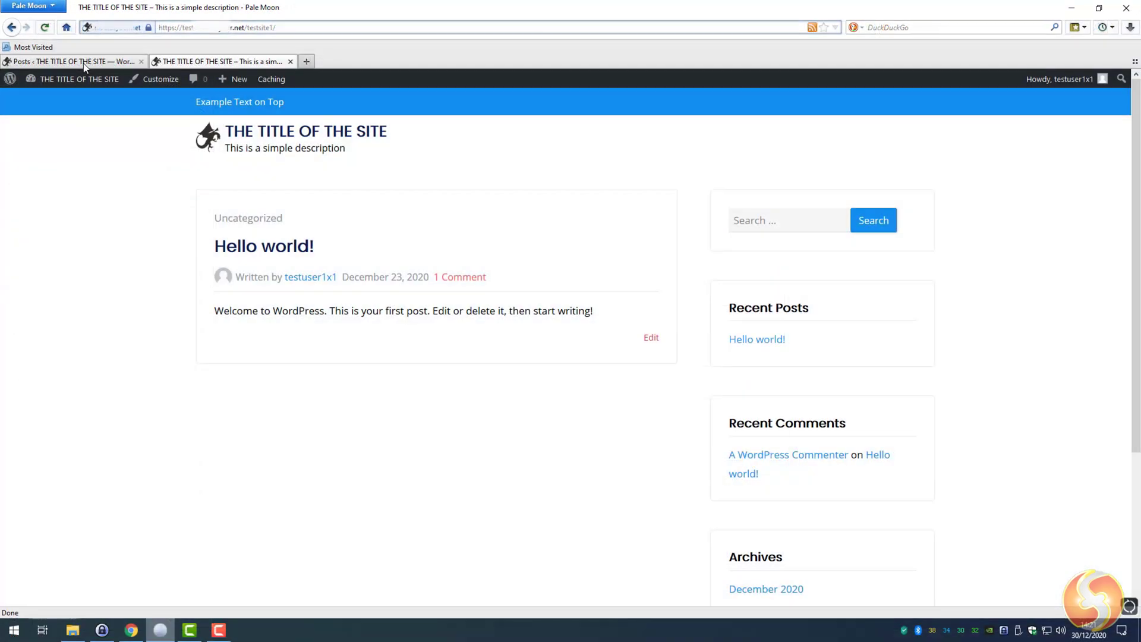
Create a new post titled 'Post #1' and enter its body lines as paragraph blocks
left_click(73, 61)
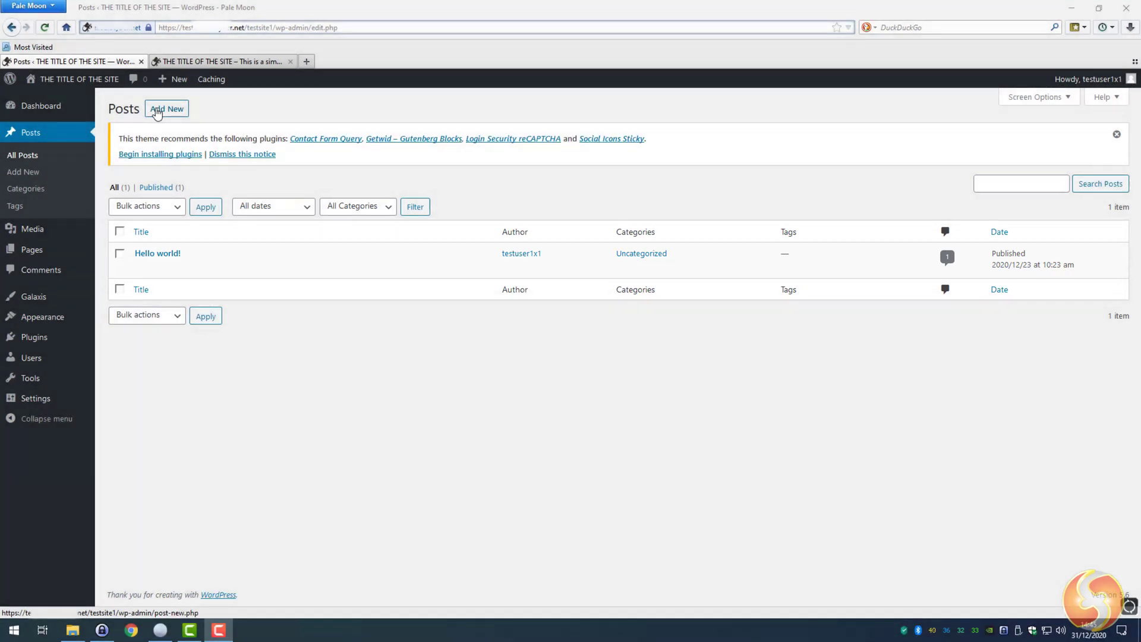
left_click(165, 109)
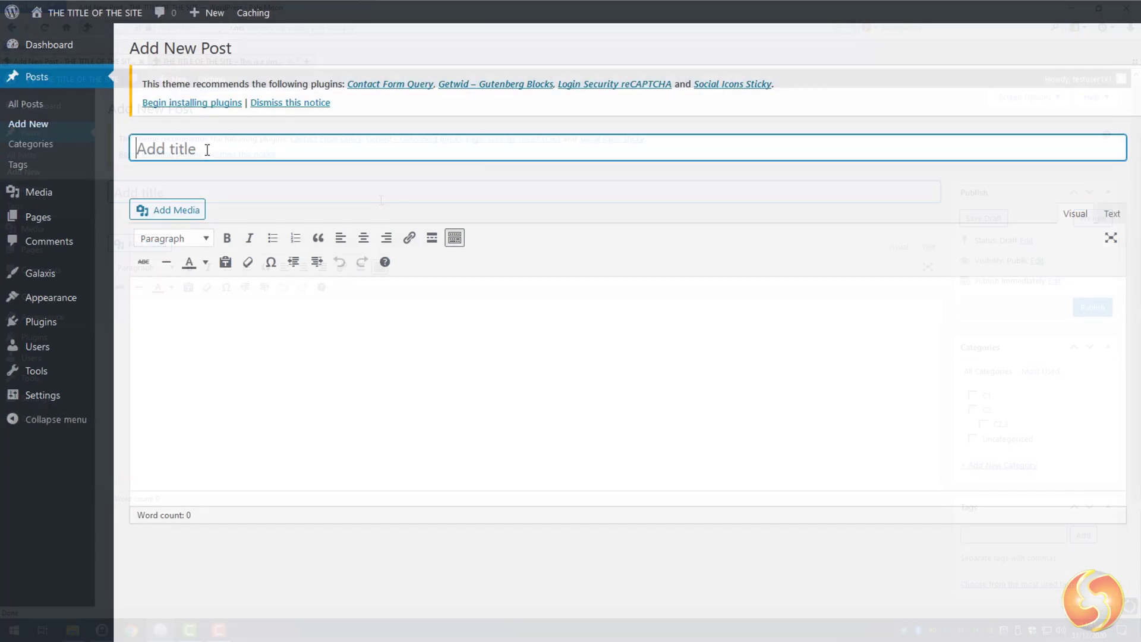
left_click(205, 193)
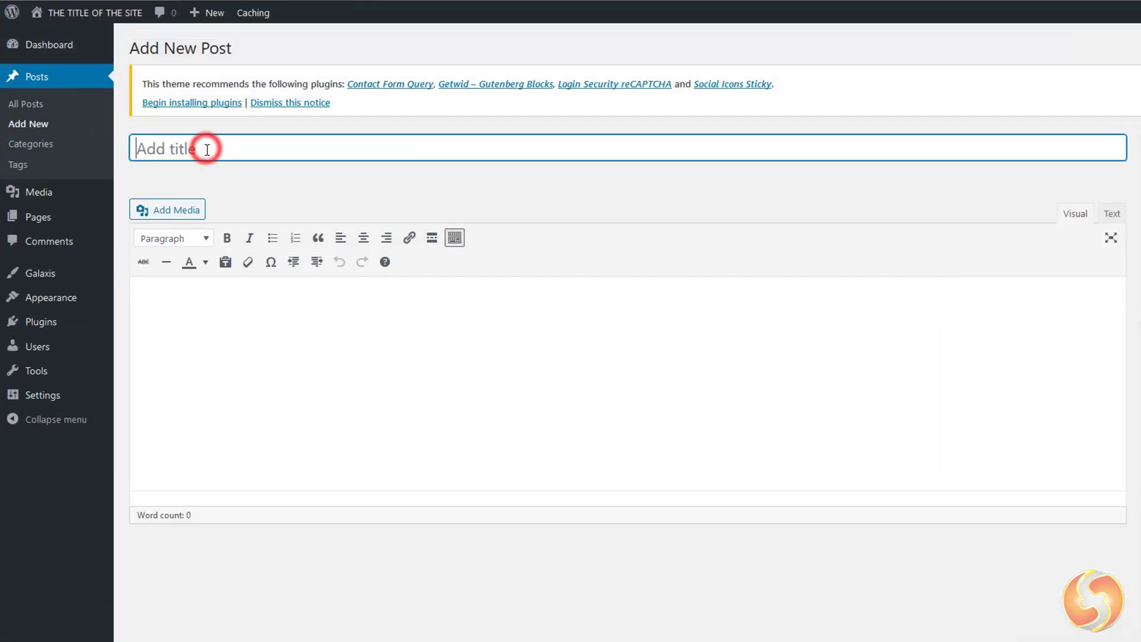
type("Post #1")
left_click(335, 302)
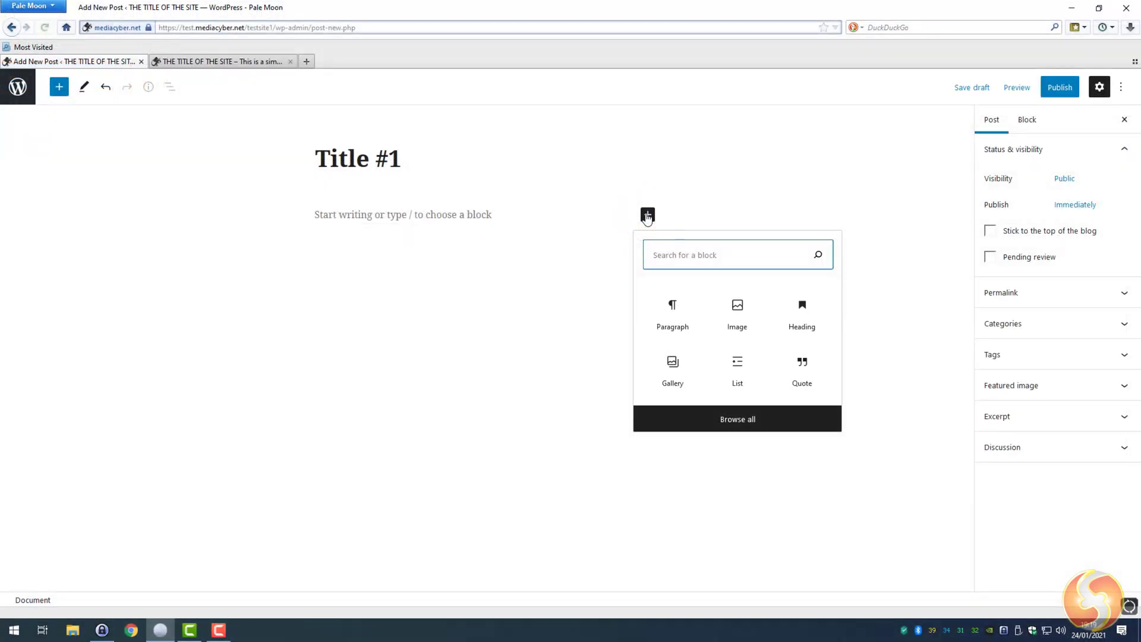
left_click(673, 312)
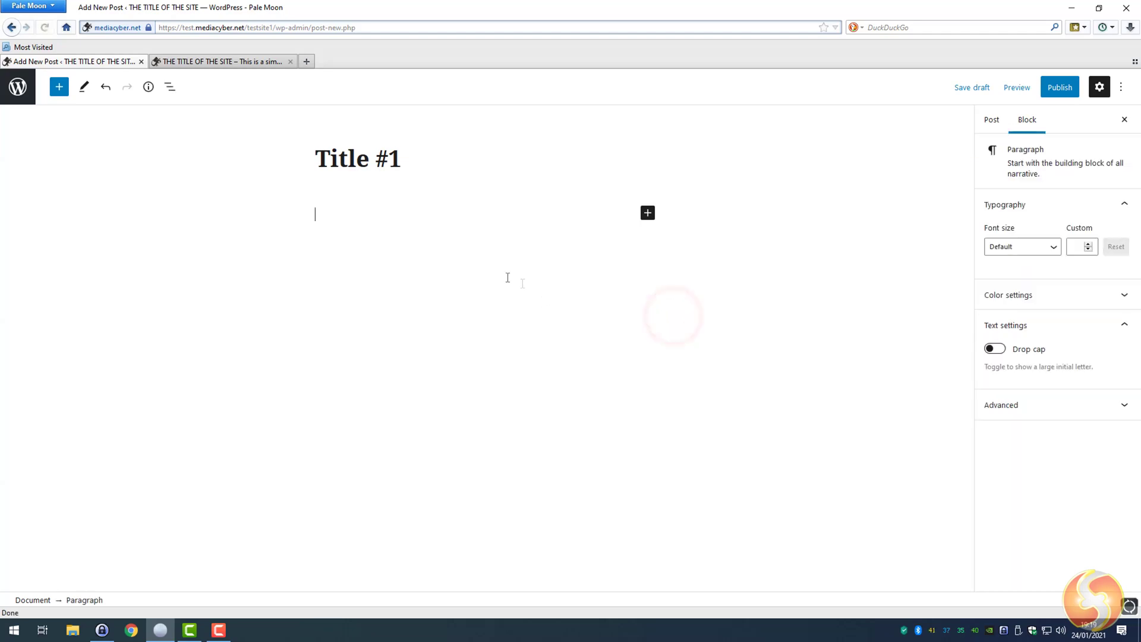
type("This is a simple line")
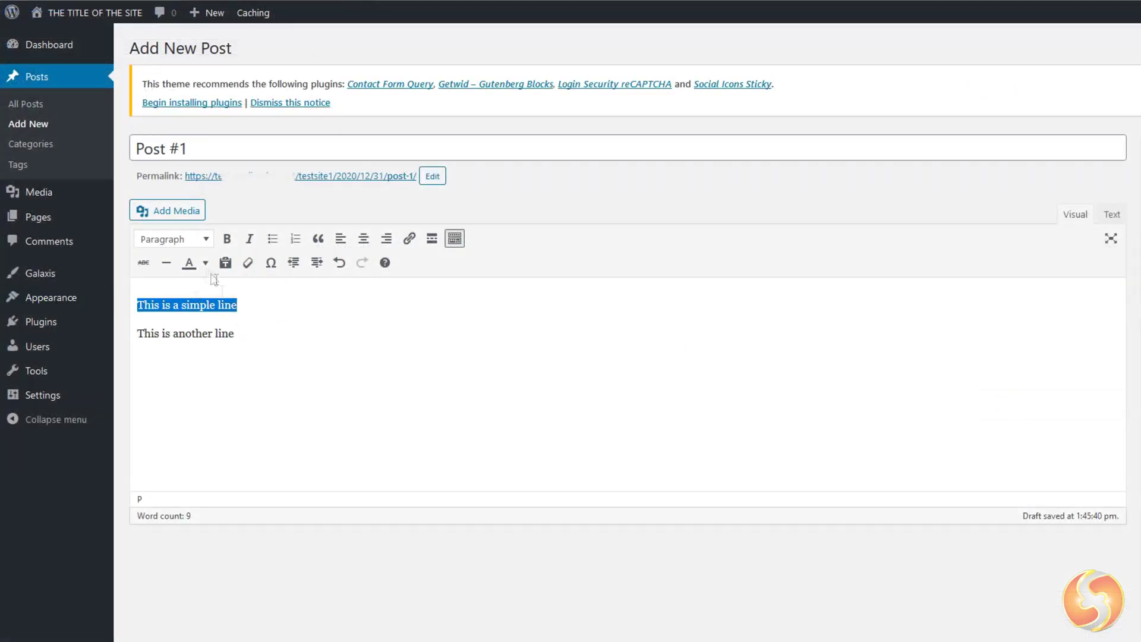
Make the first line bold and italic, undoing a Heading 1 tried first
left_click(206, 240)
left_click(187, 293)
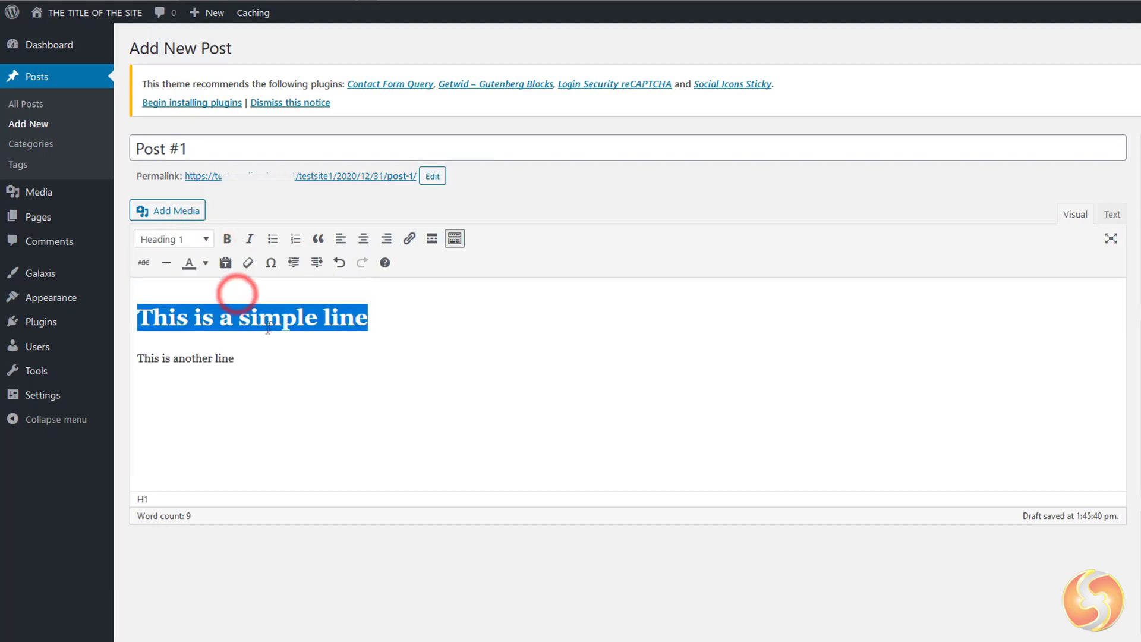
key("ctrl+z")
left_click(226, 239)
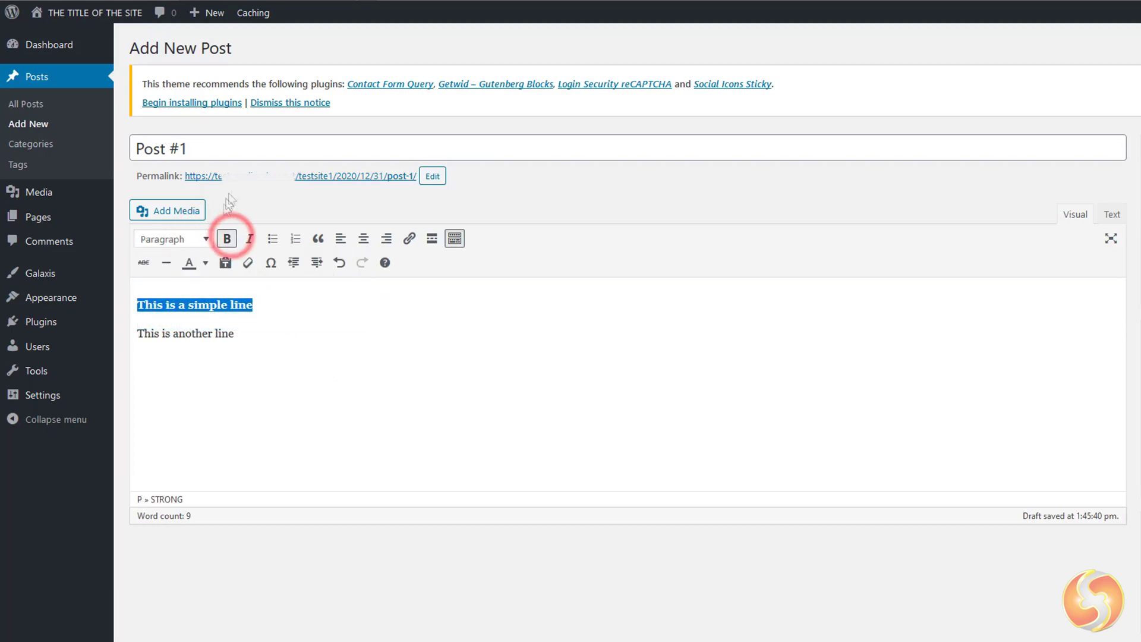
left_click(249, 239)
key("End")
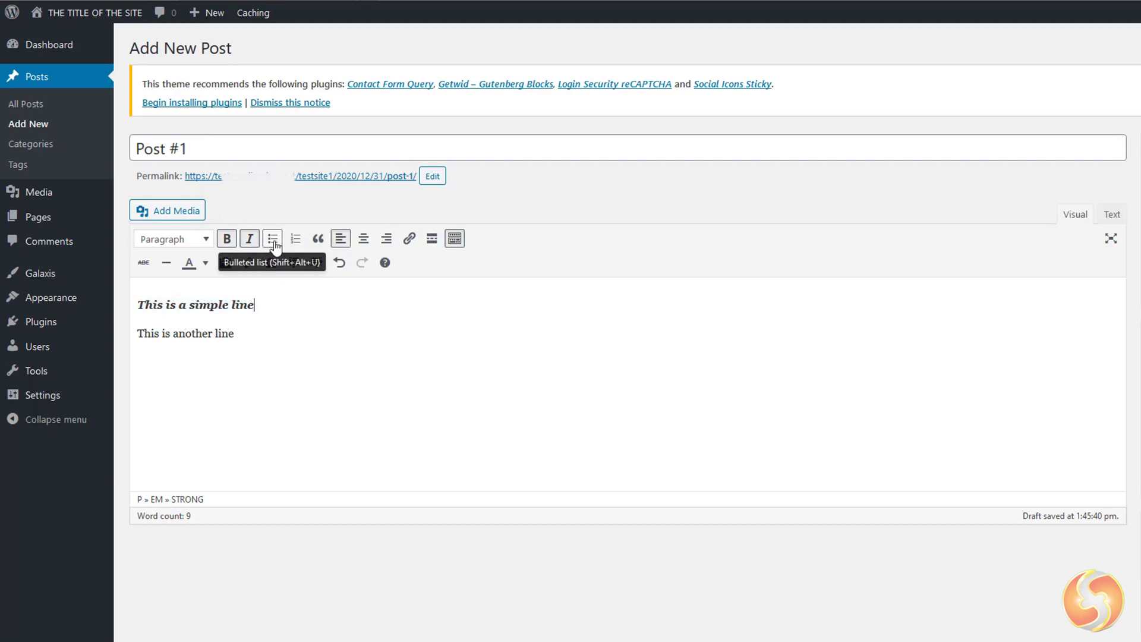
key("Down")
key("shift+Home")
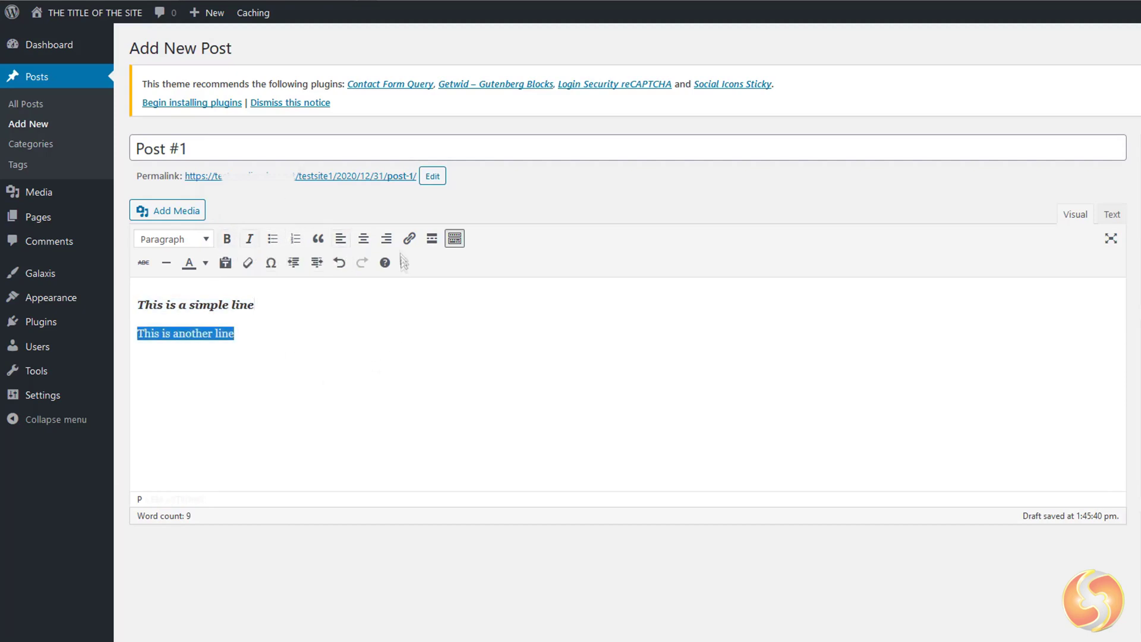
left_click(410, 239)
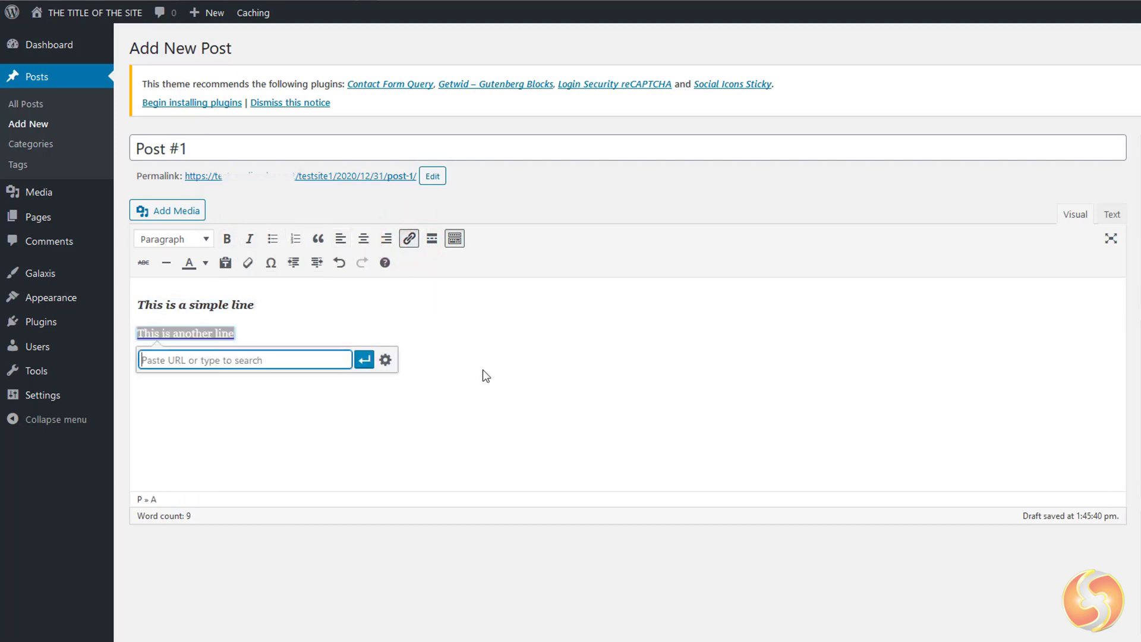
type("www.google.com")
left_click(364, 359)
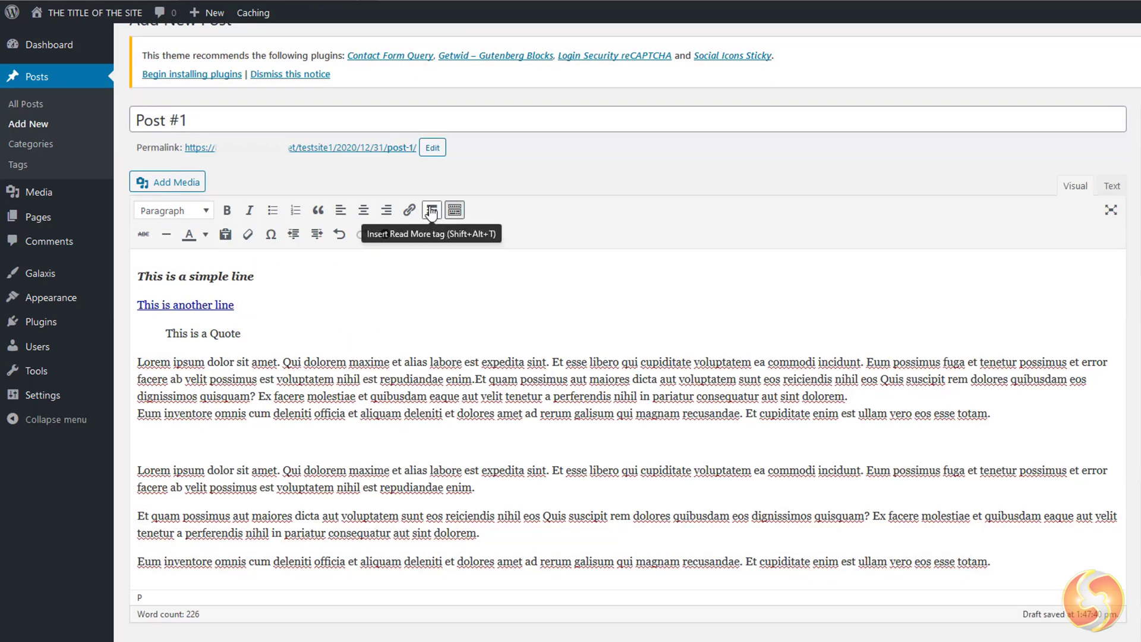
Add a read-more break, save and publish Post #1, then view the public front page
left_click(432, 210)
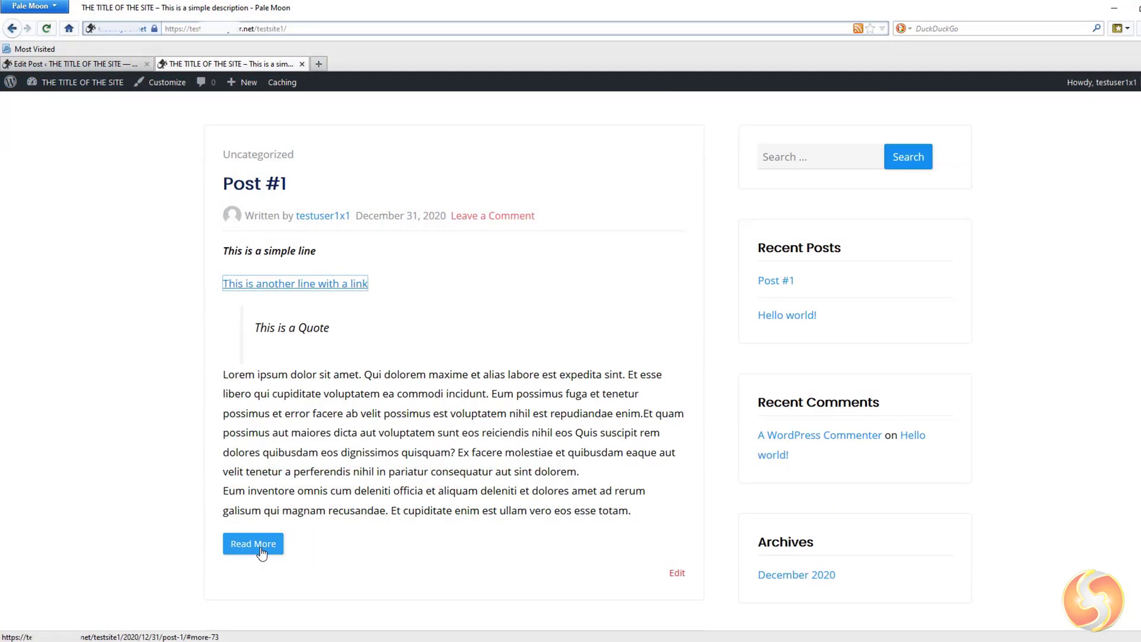
left_click(254, 544)
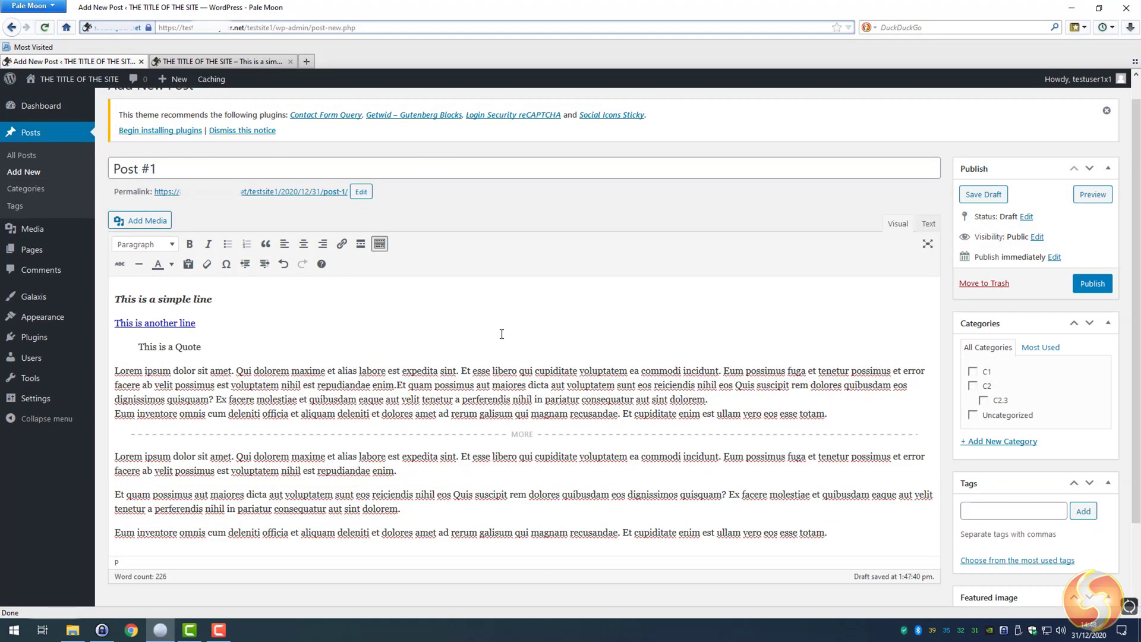
left_click(983, 194)
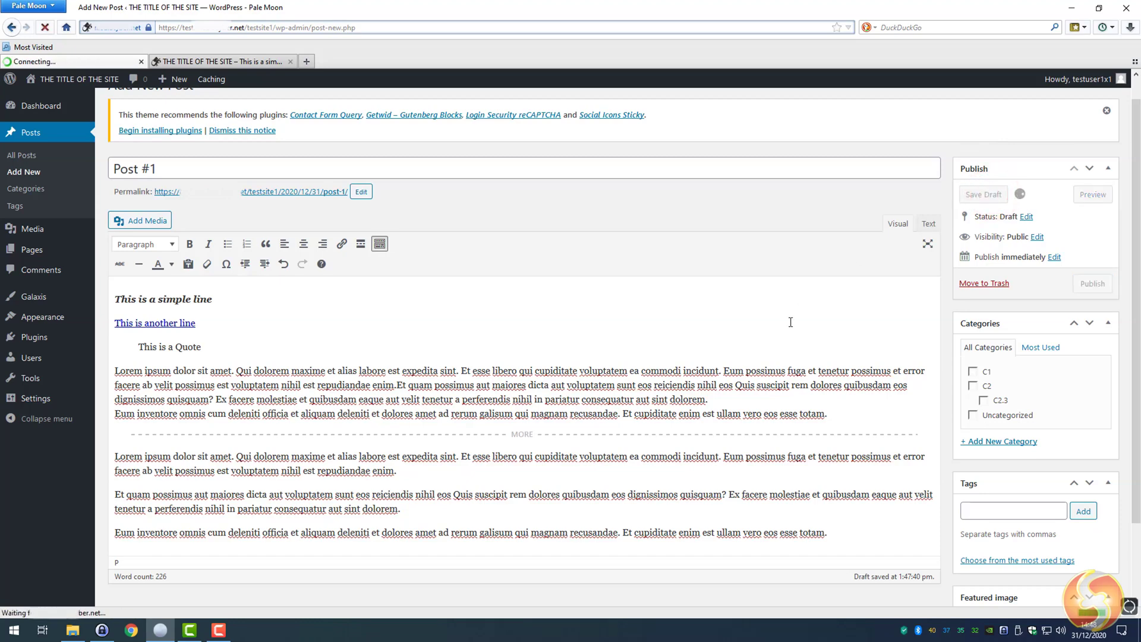
left_click(1092, 339)
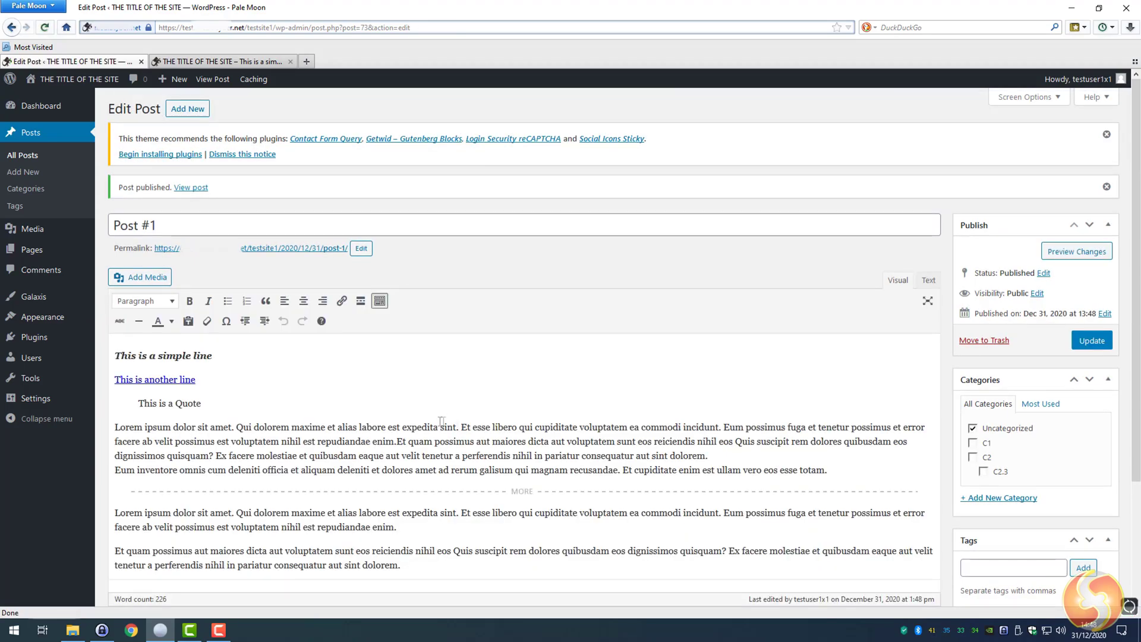
key("ctrl+Tab")
scroll(357, 262, "down", 5)
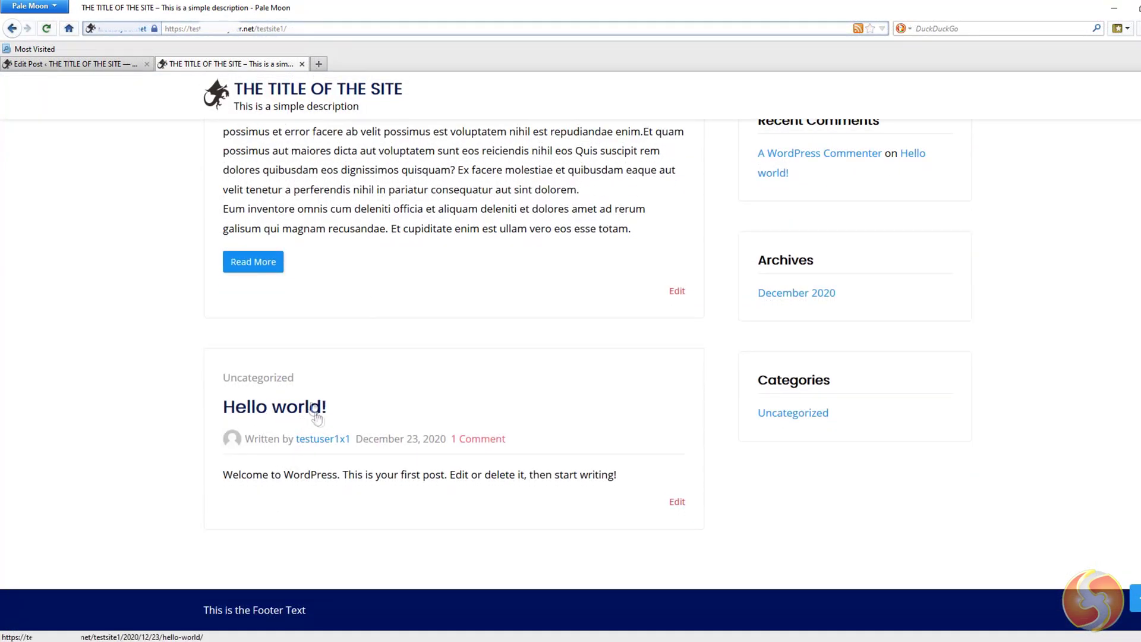
scroll(418, 316, "up", 3)
File Post #1 under C1 instead of Uncategorized and enter tags post1, simple post, example post
key("ctrl+shift+Tab")
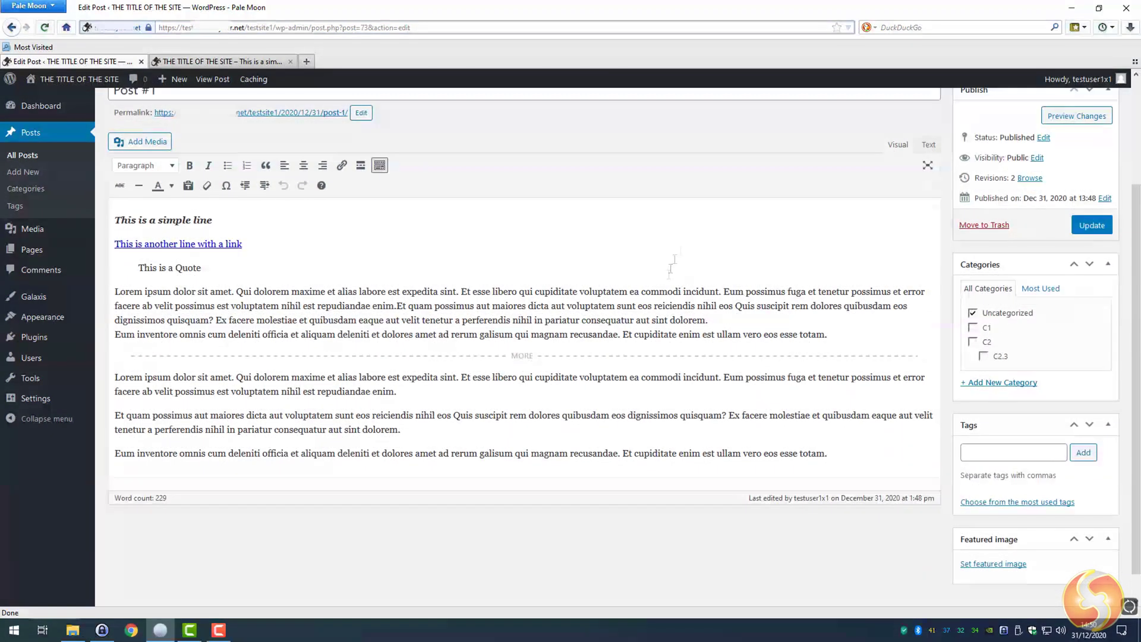
left_click(972, 313)
left_click(973, 327)
scroll(980, 356, "down", 1)
left_click(998, 424)
type("post1,")
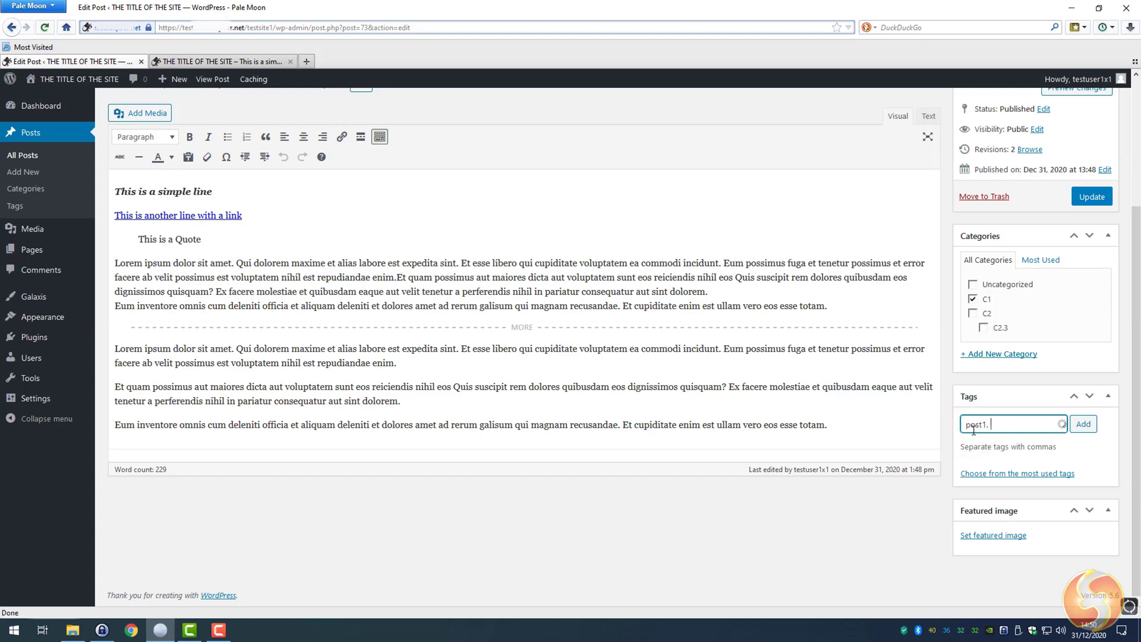
type("simple post,")
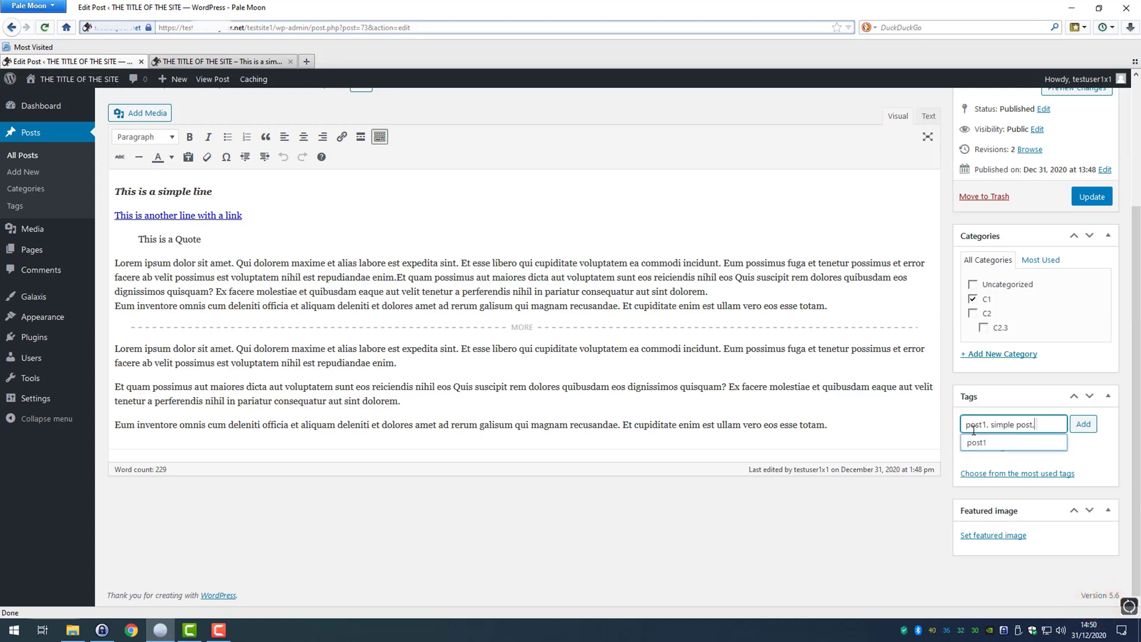
type("mple post")
Set storm.jpg as Post #1's featured image after adjusting its crop area
left_click(980, 536)
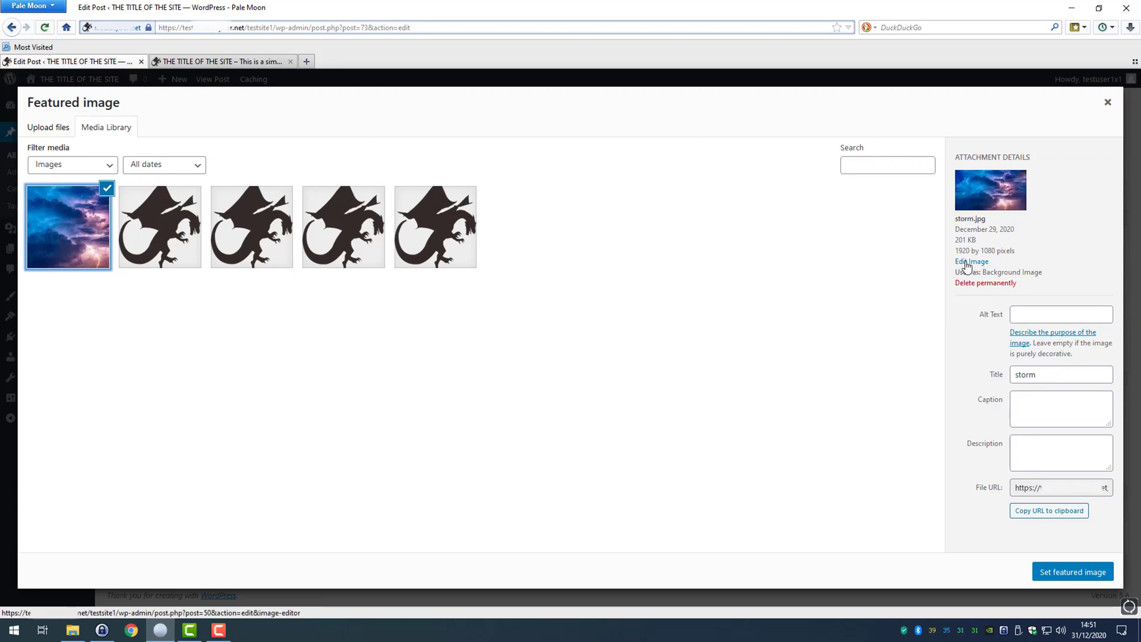
left_click(967, 262)
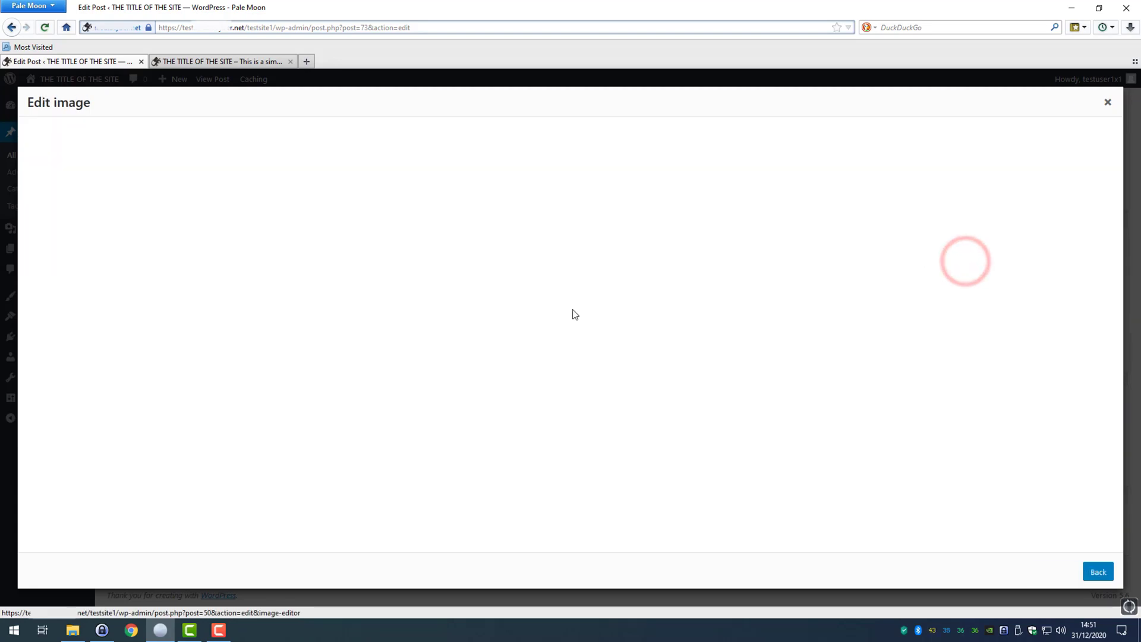
left_click_drag(141, 305, 143, 267)
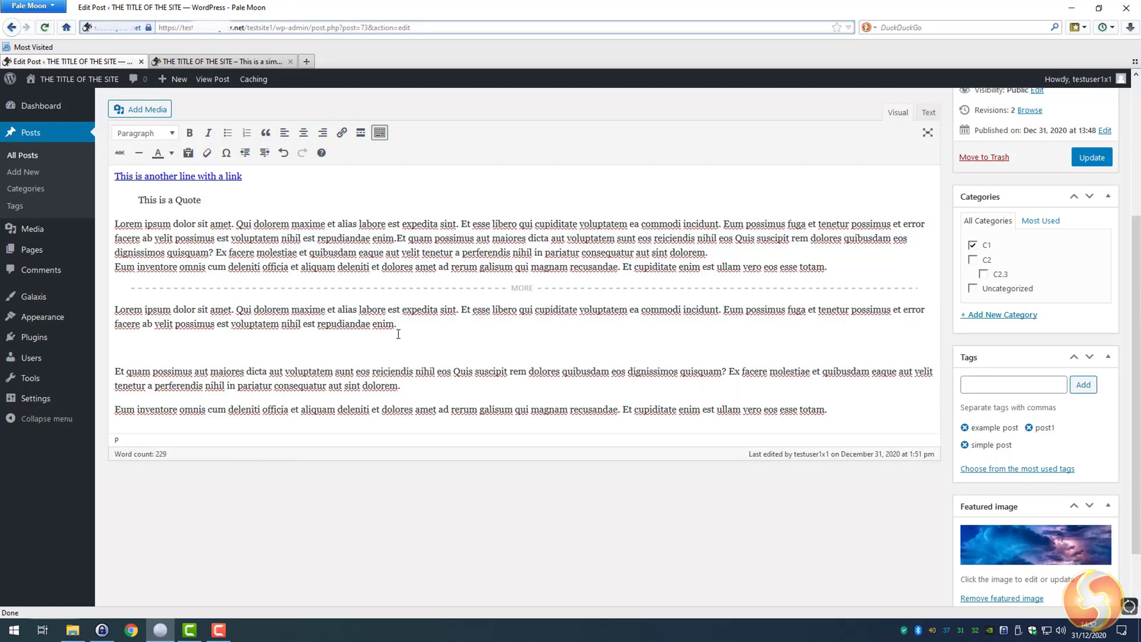
Insert the cloud picture into Post #1 and align it left with text wrapping beside it
left_click(147, 110)
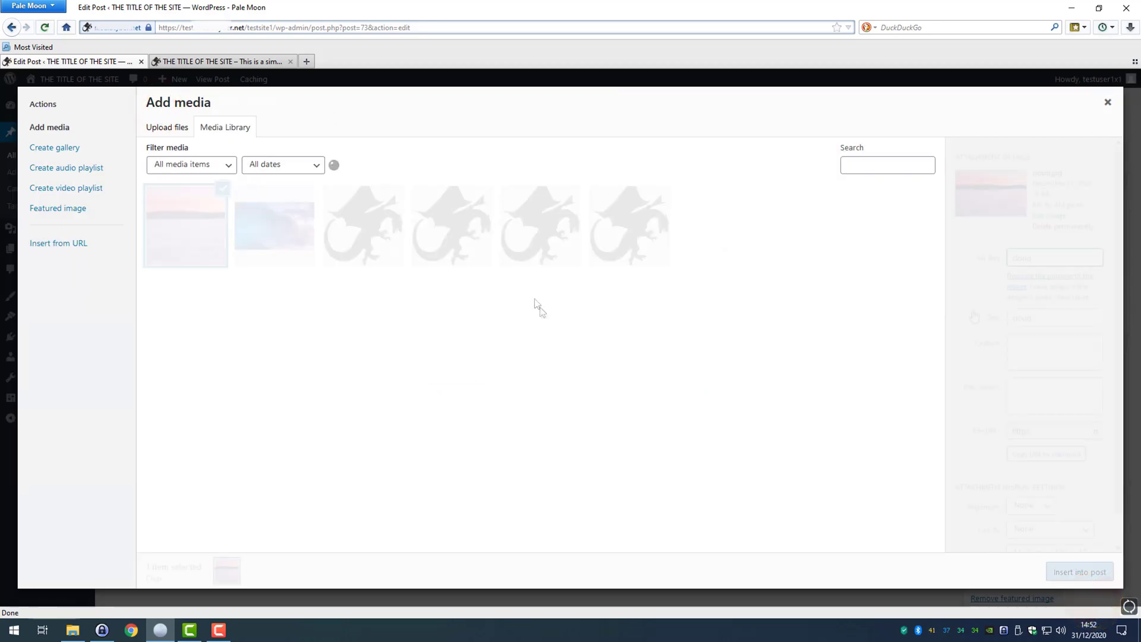
left_click(1079, 571)
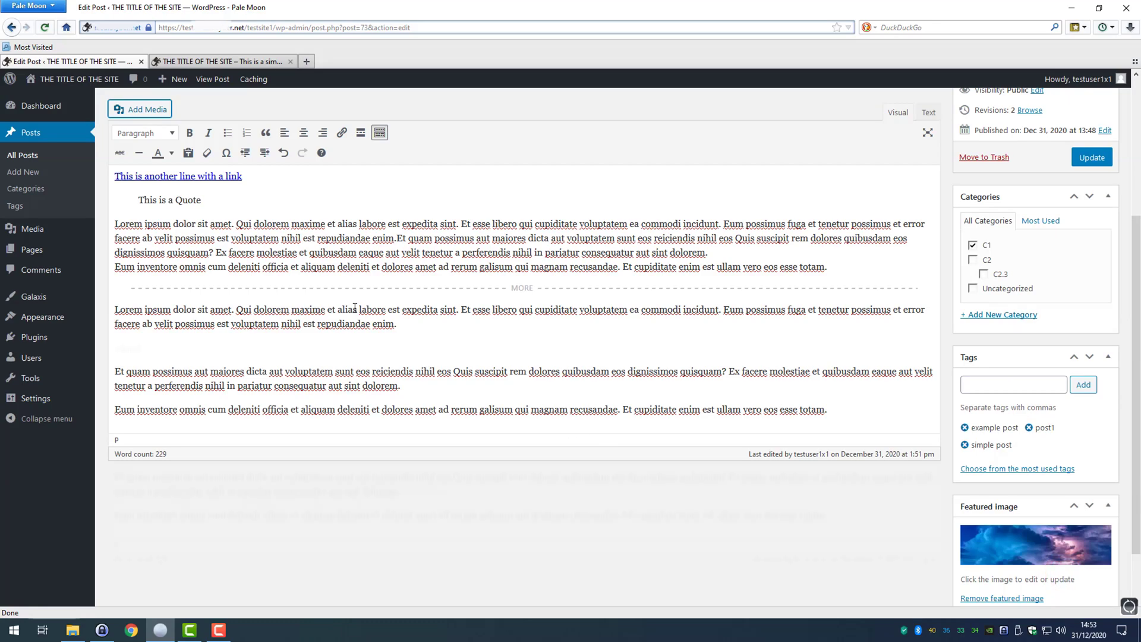
left_click(203, 397)
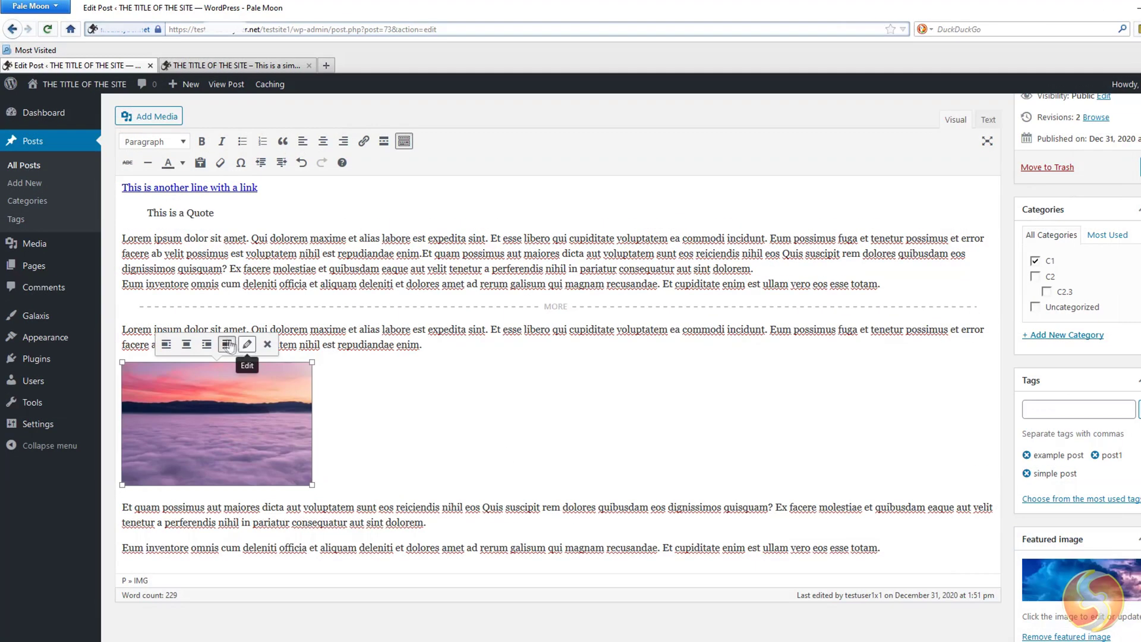
left_click(174, 365)
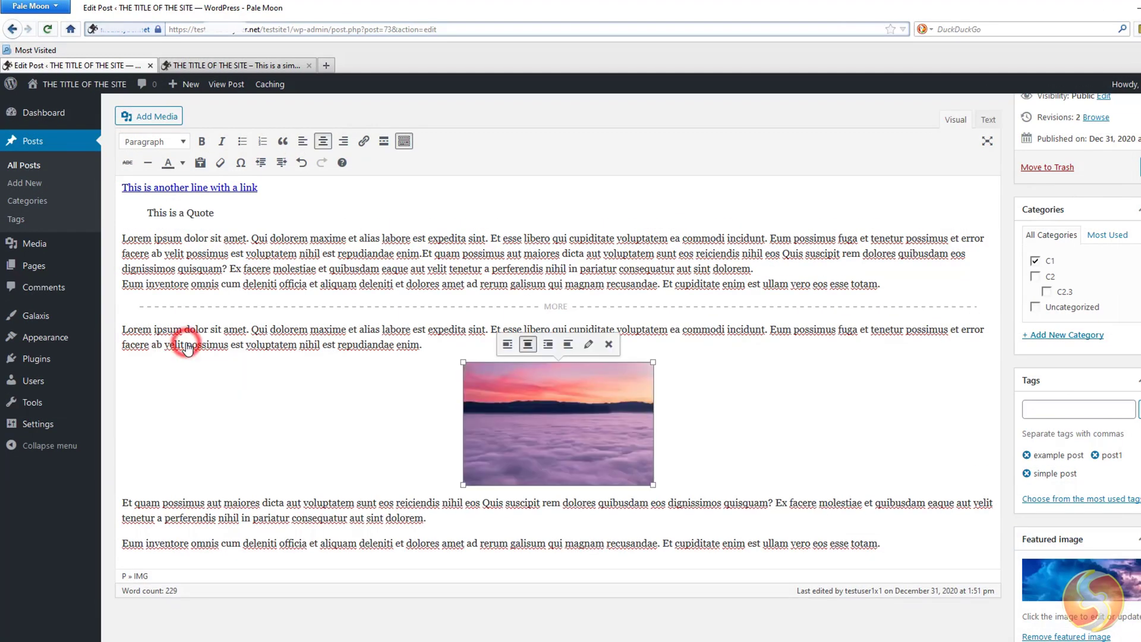
left_click(508, 347)
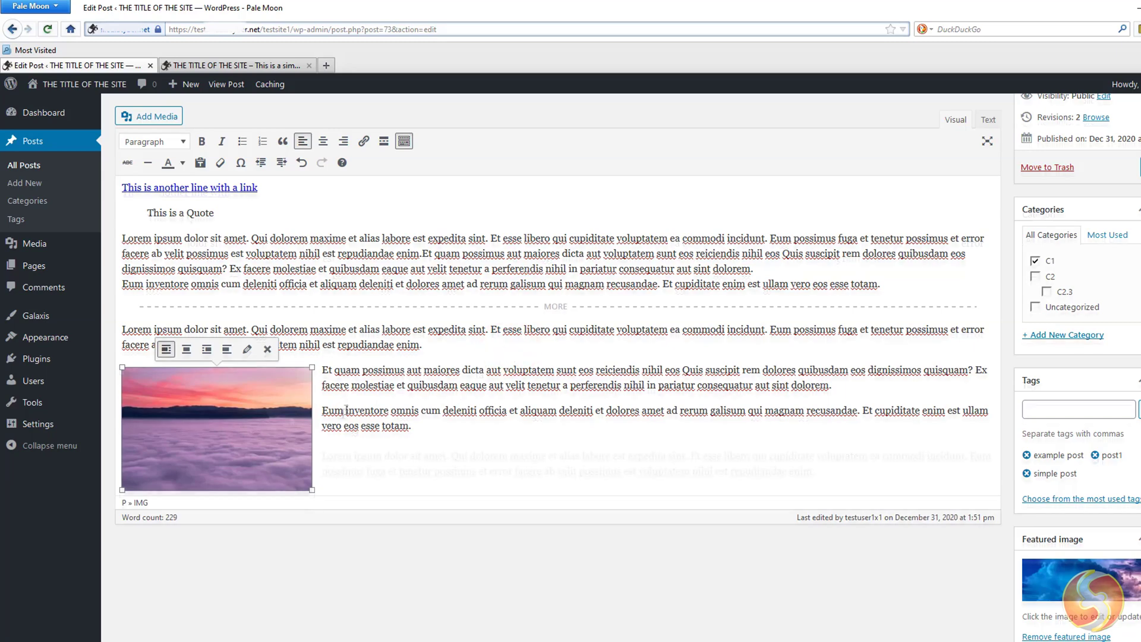
Review the cloud picture's detail settings, keeping the Medium size
left_click(248, 354)
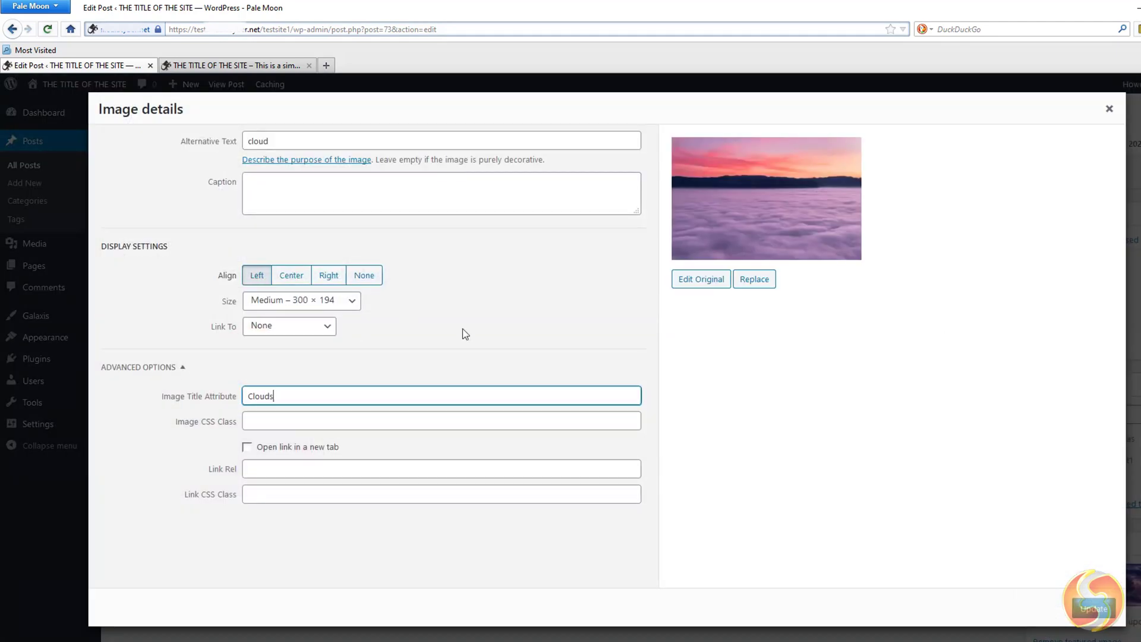
left_click(351, 300)
left_click(294, 332)
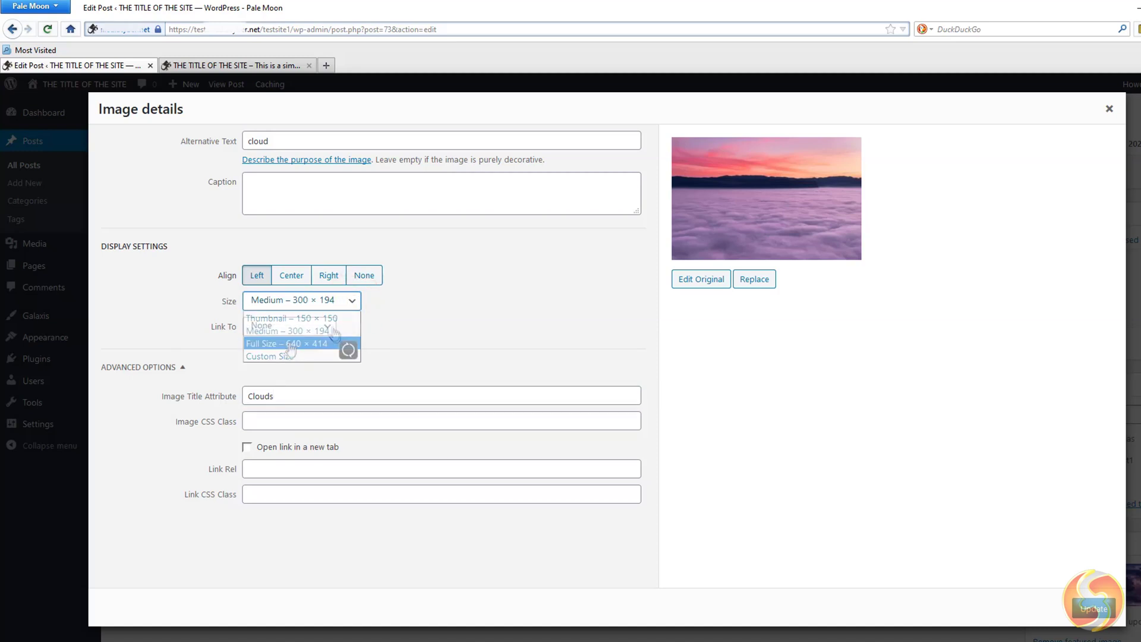
left_click(328, 326)
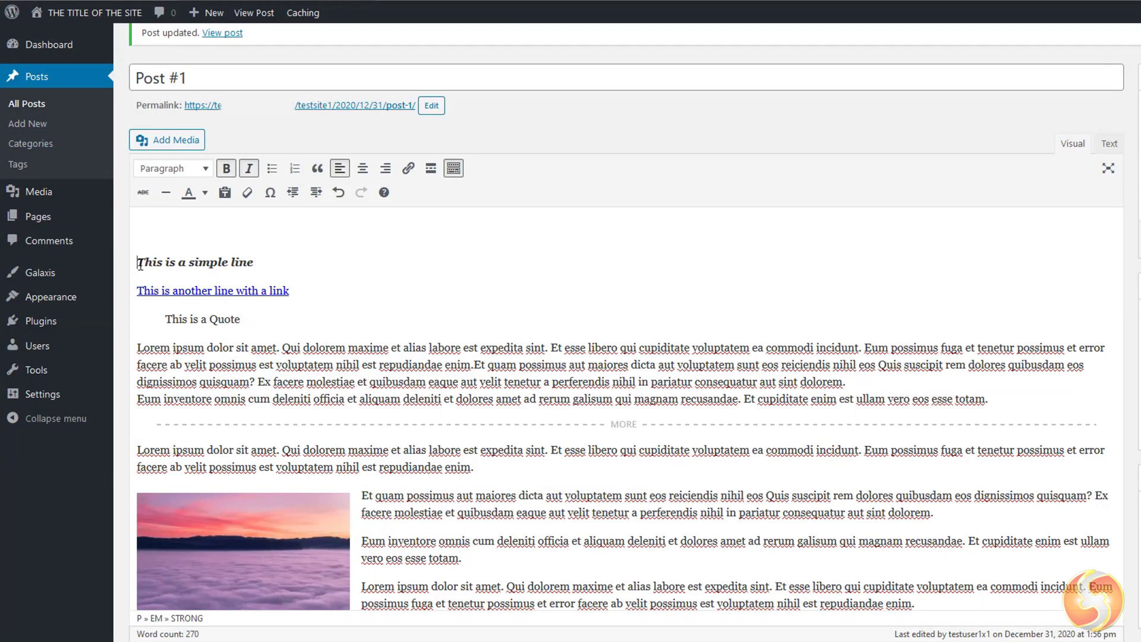
Add a horizontal rule, colour the first line orange and end it with a spade symbol
left_click(165, 191)
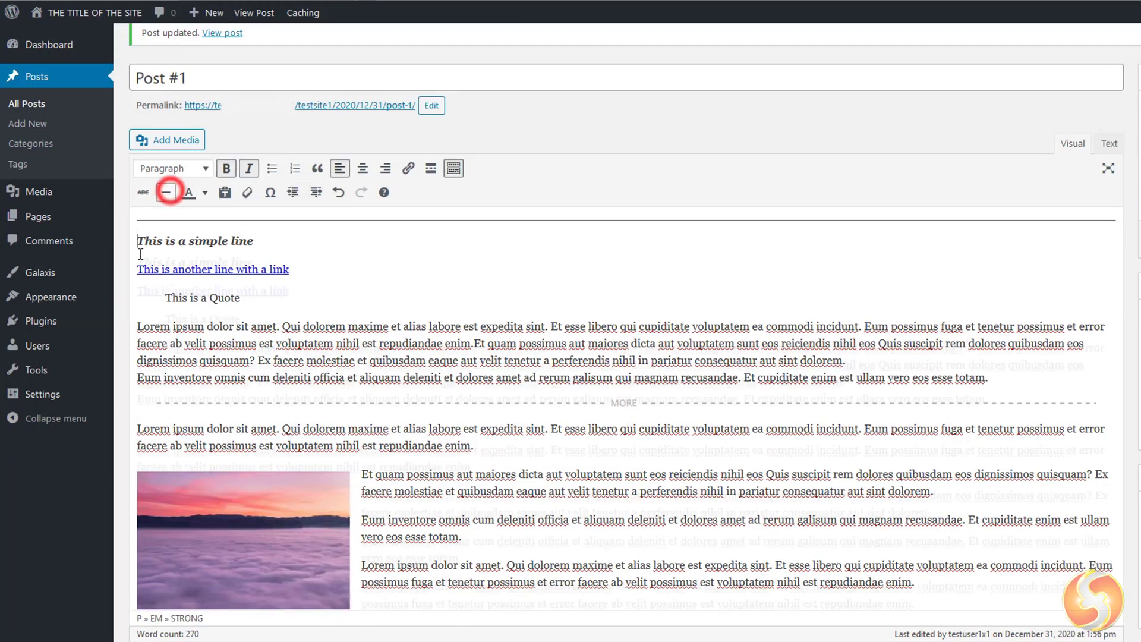
left_click(206, 194)
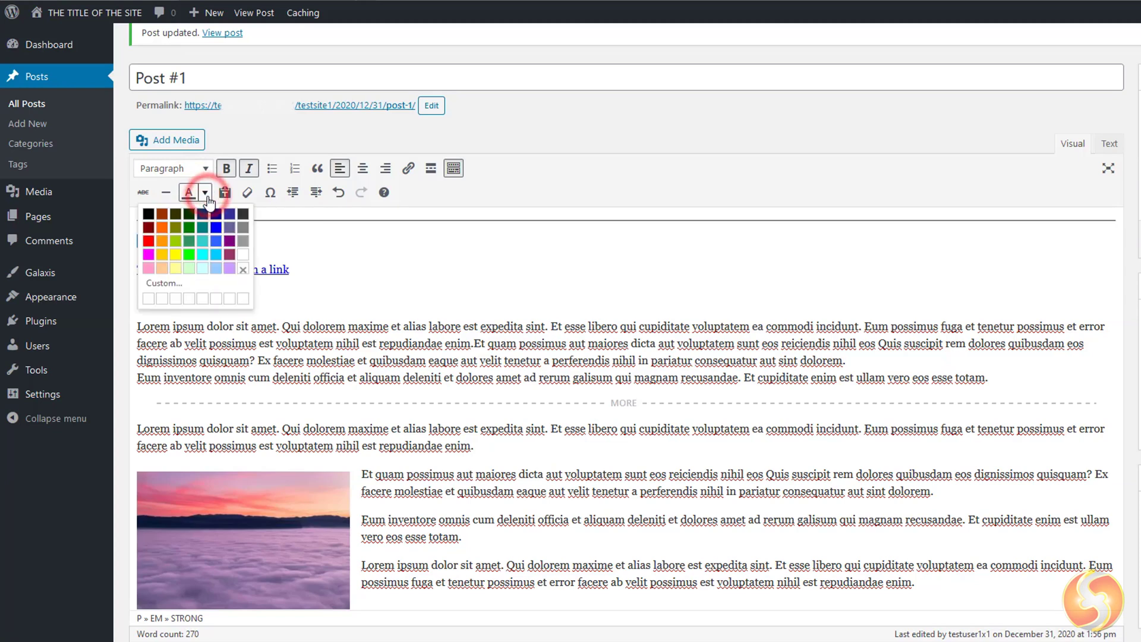
left_click(161, 234)
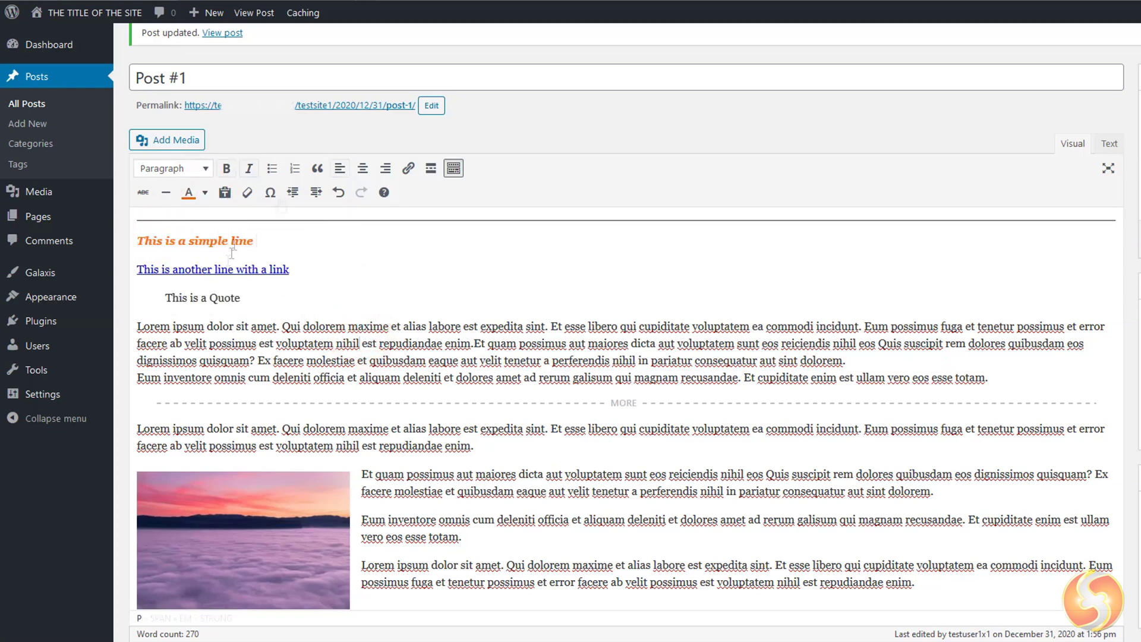
left_click(272, 192)
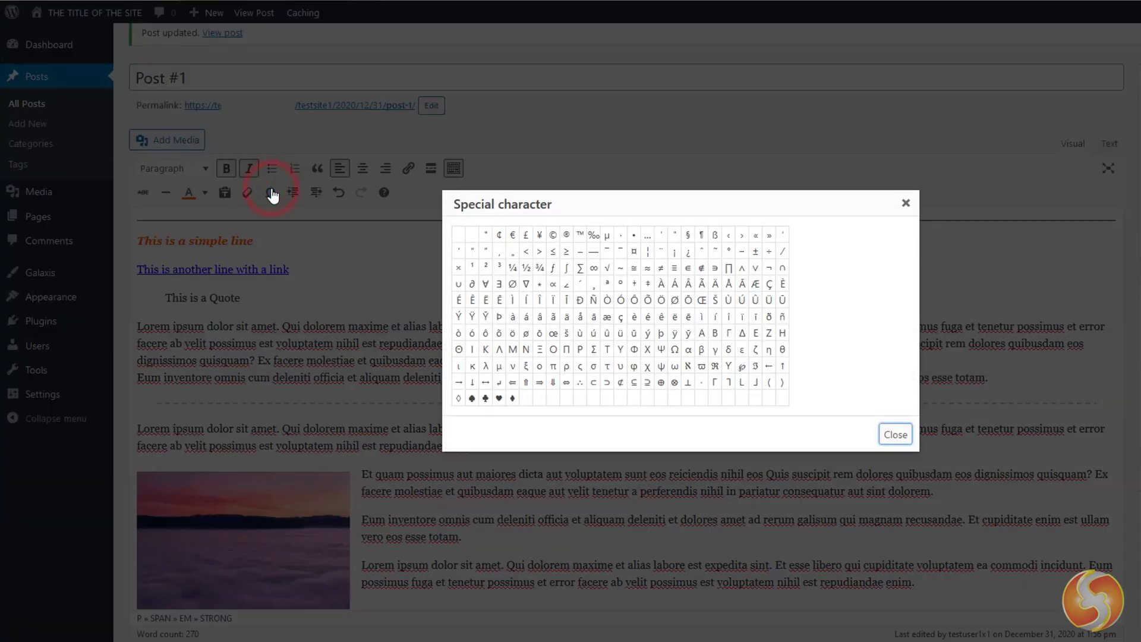
left_click(472, 399)
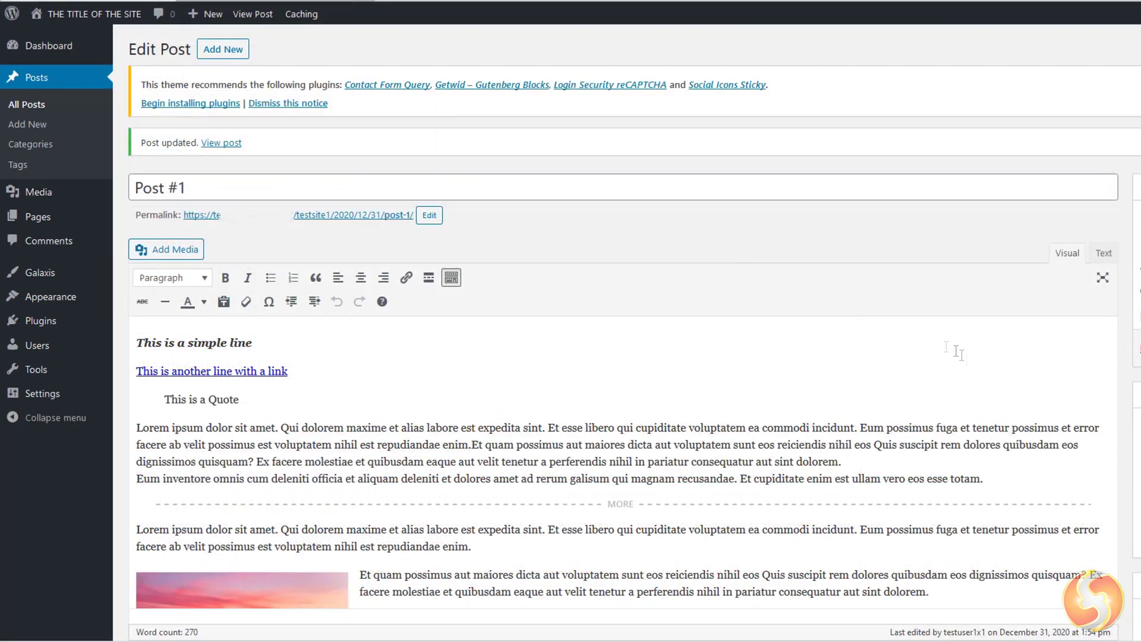
View the post's raw HTML, then show the All Posts list
left_click(1103, 256)
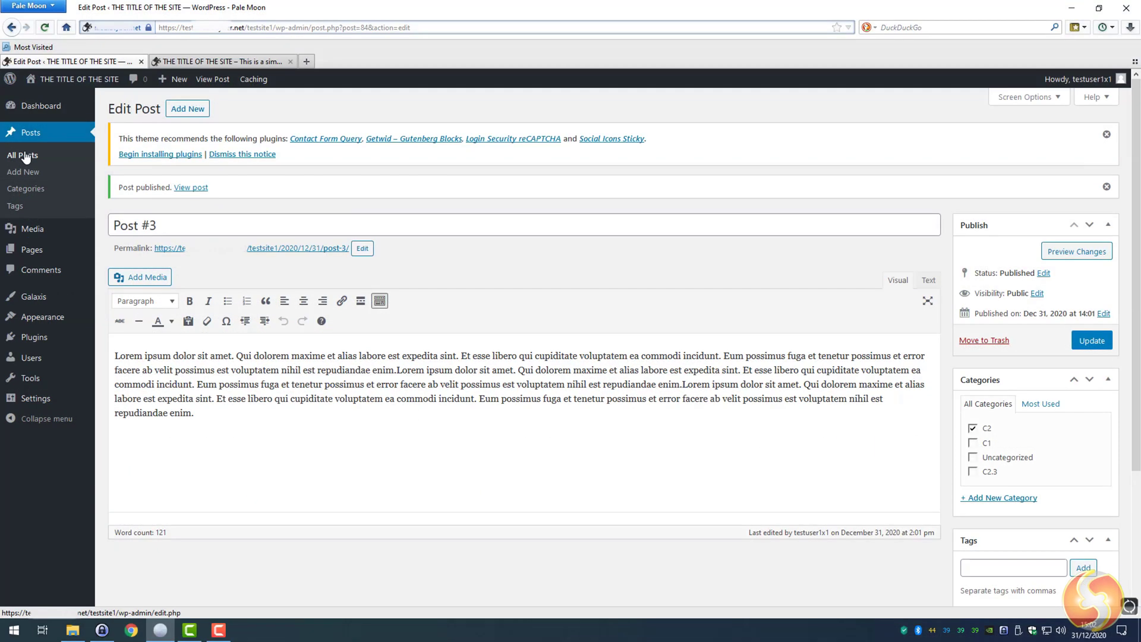
left_click(27, 155)
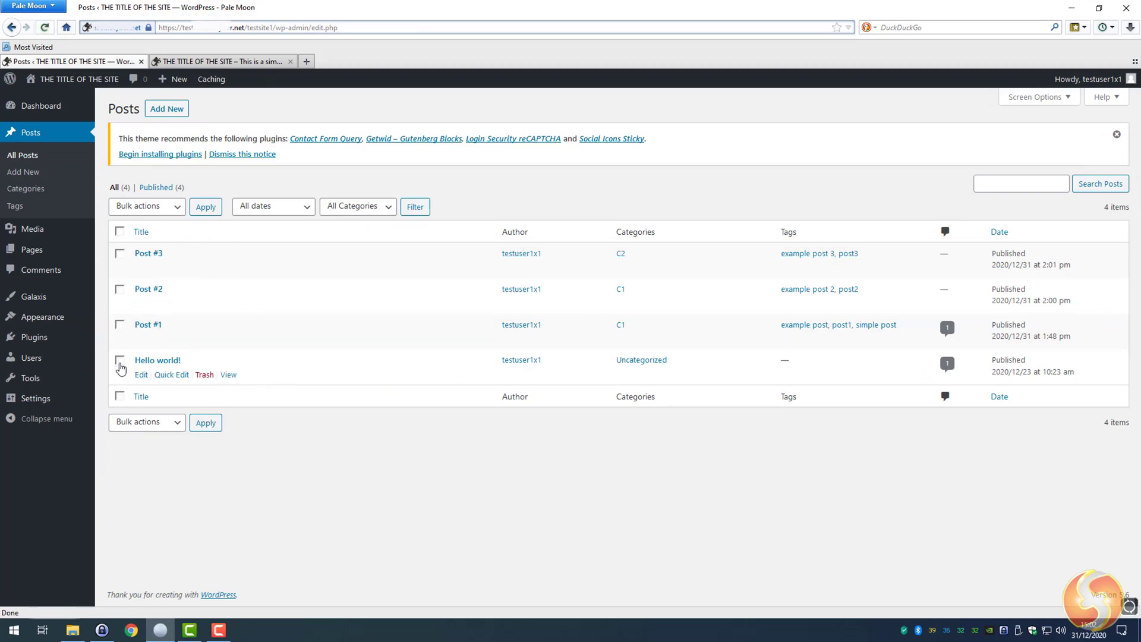
Trash the Hello world! post, then view the C1 category archive on the live site
left_click(119, 361)
left_click(205, 375)
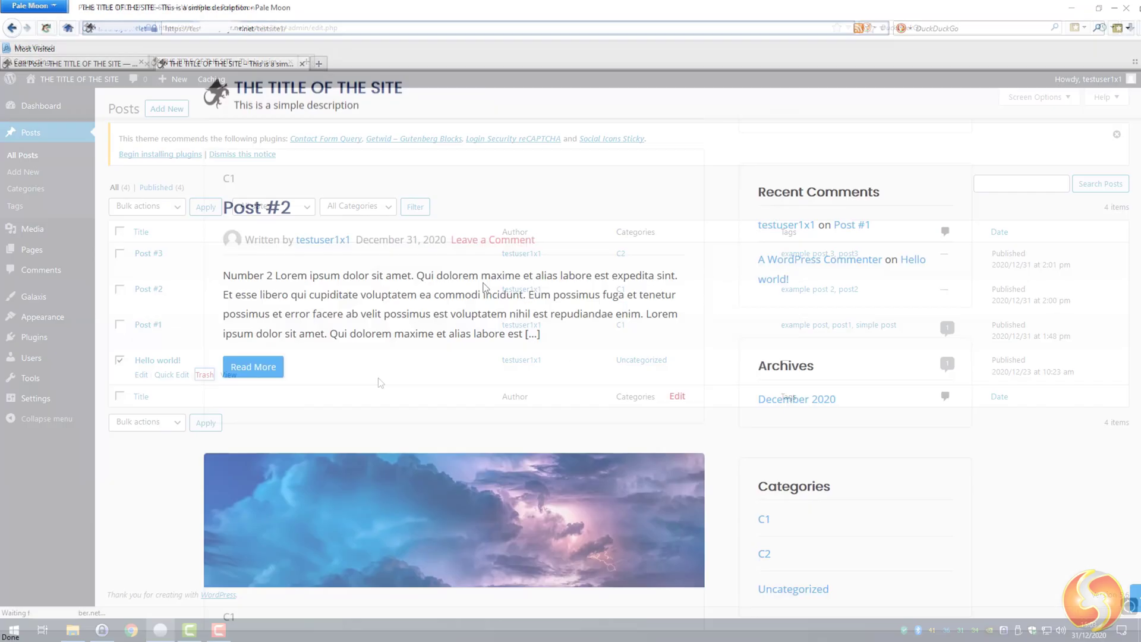
scroll(483, 282, "down", 5)
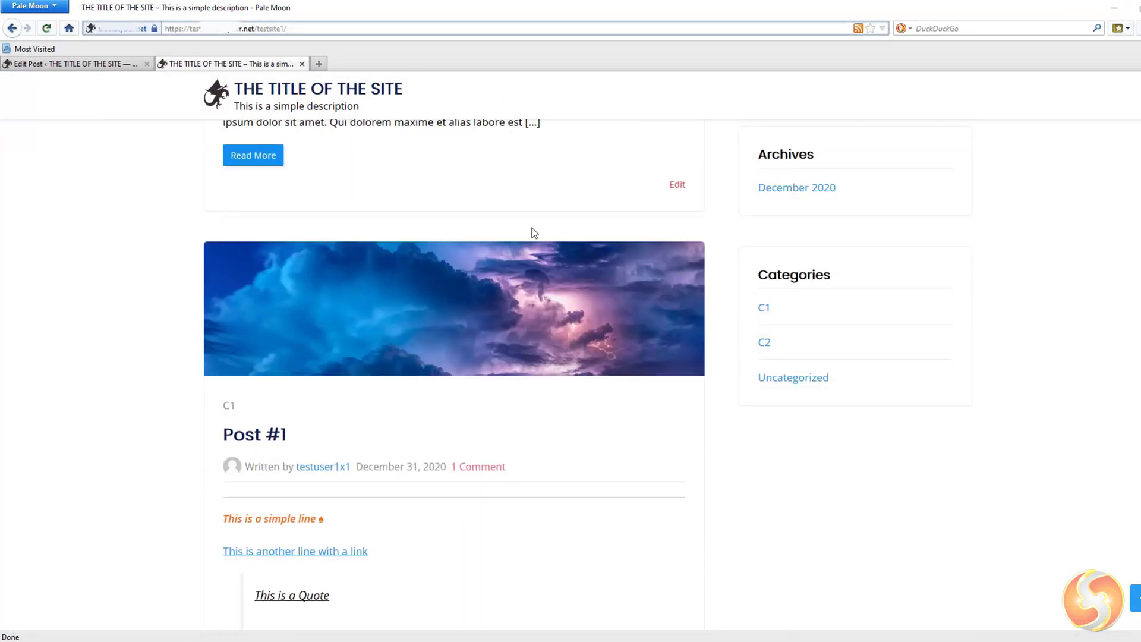
scroll(461, 254, "up", 3)
scroll(461, 253, "up", 5)
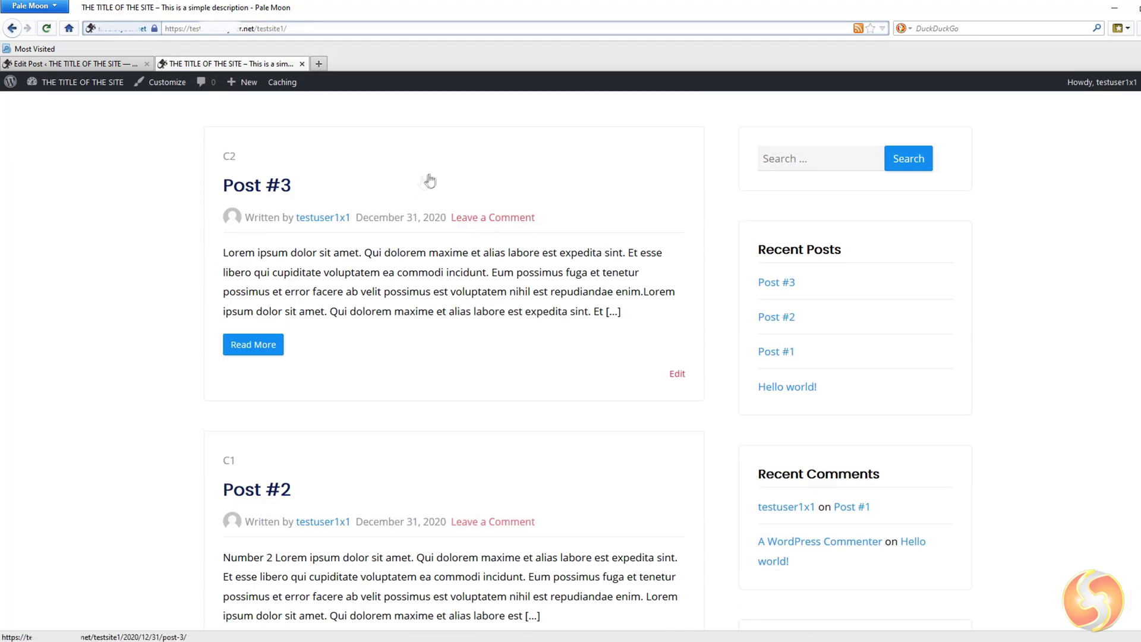
scroll(431, 177, "down", 4)
scroll(430, 177, "down", 5)
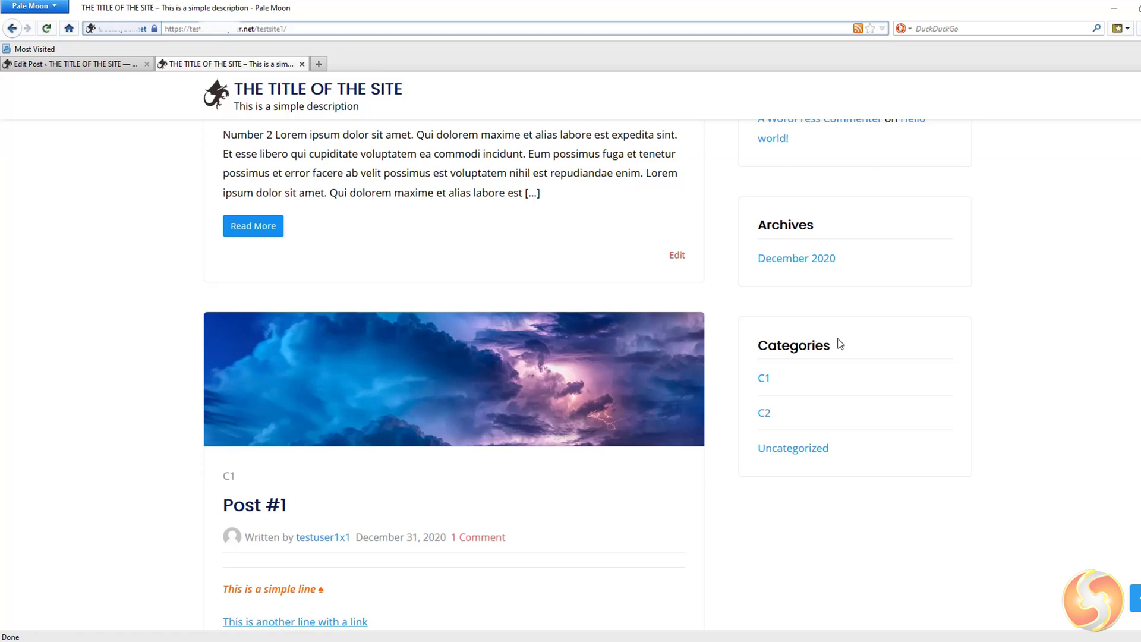
left_click(764, 378)
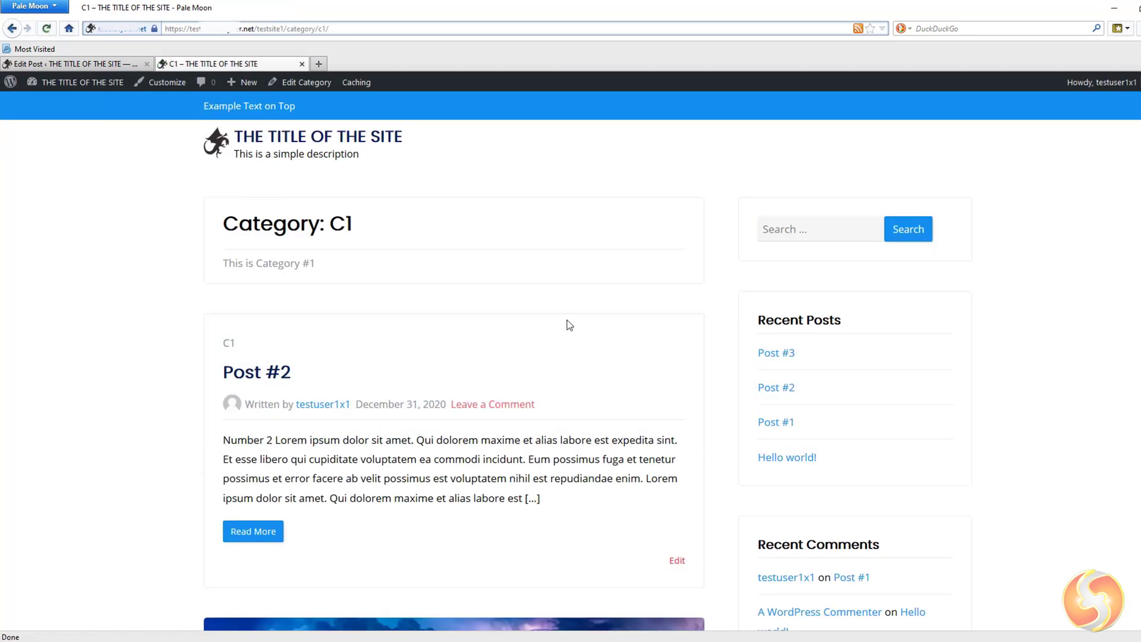
scroll(610, 317, "down", 4)
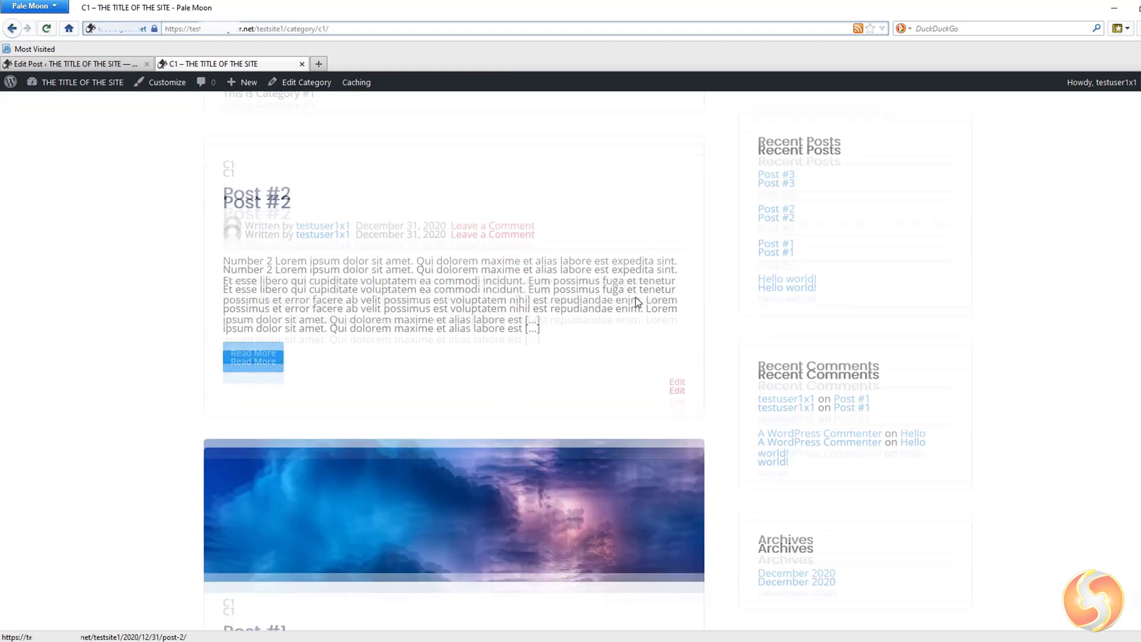
scroll(609, 317, "down", 4)
scroll(499, 304, "down", 4)
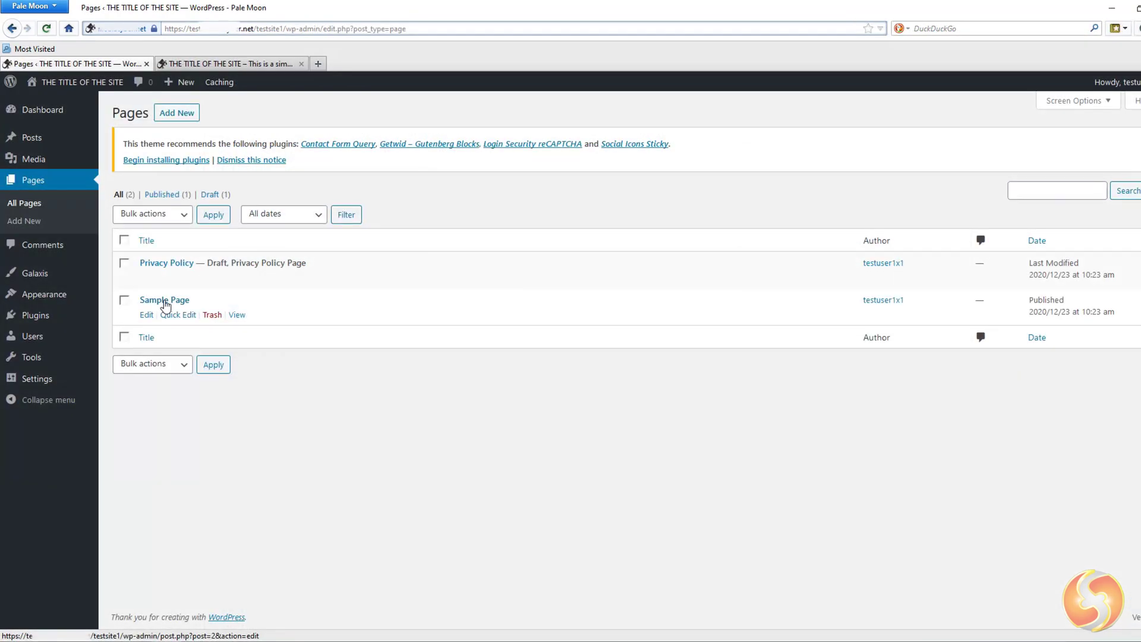
right_click(239, 317)
left_click(295, 324)
left_click(229, 63)
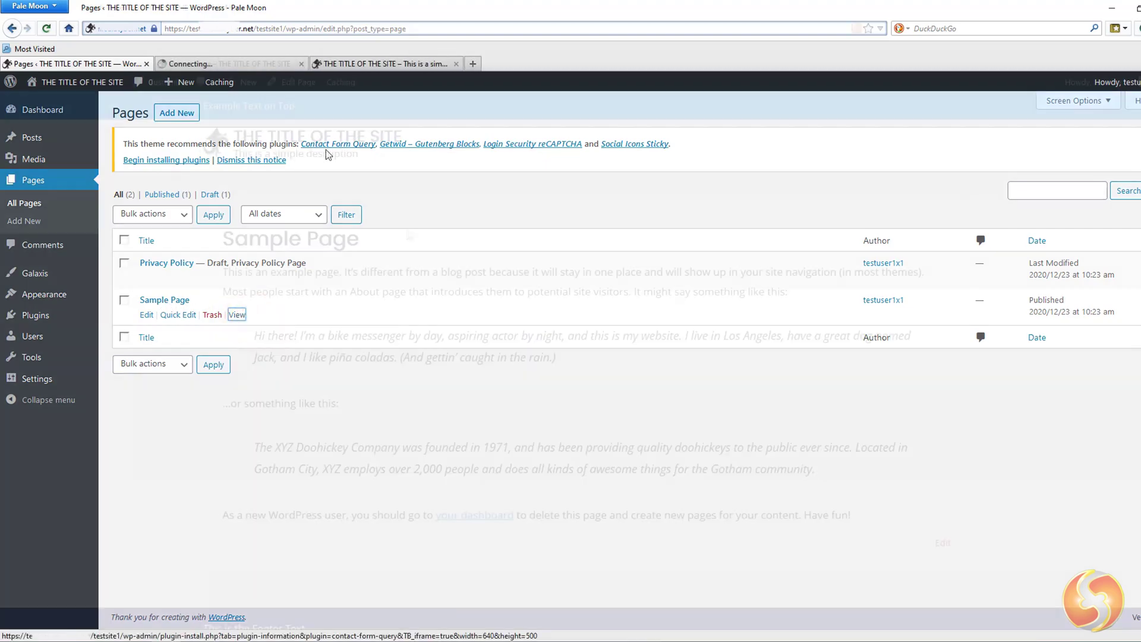
scroll(402, 290, "down", 1)
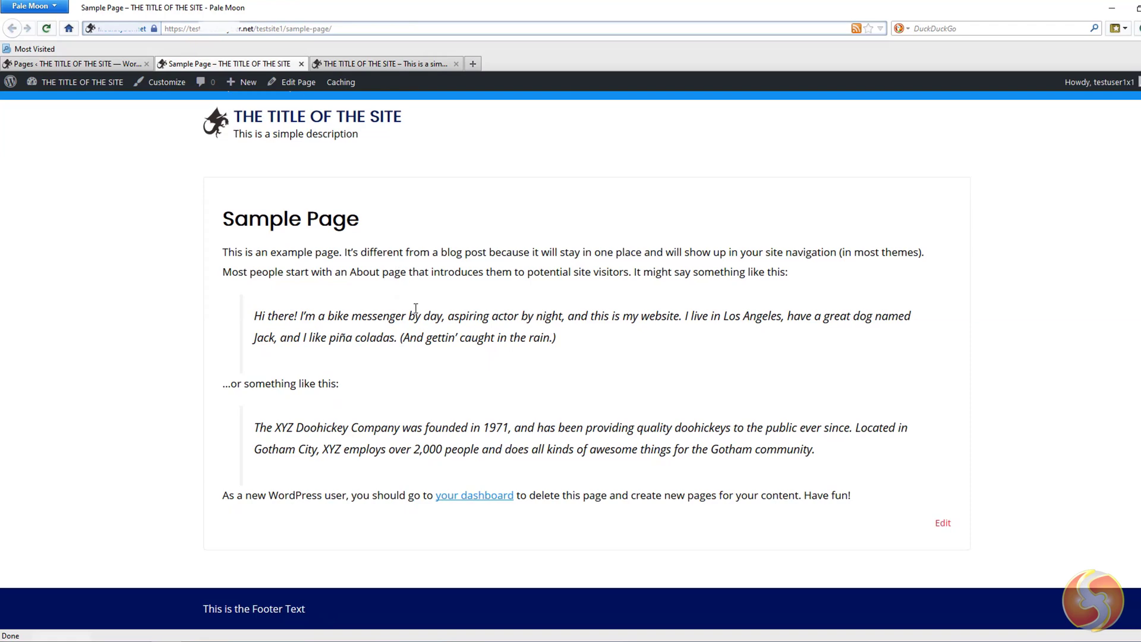
scroll(415, 310, "up", 1)
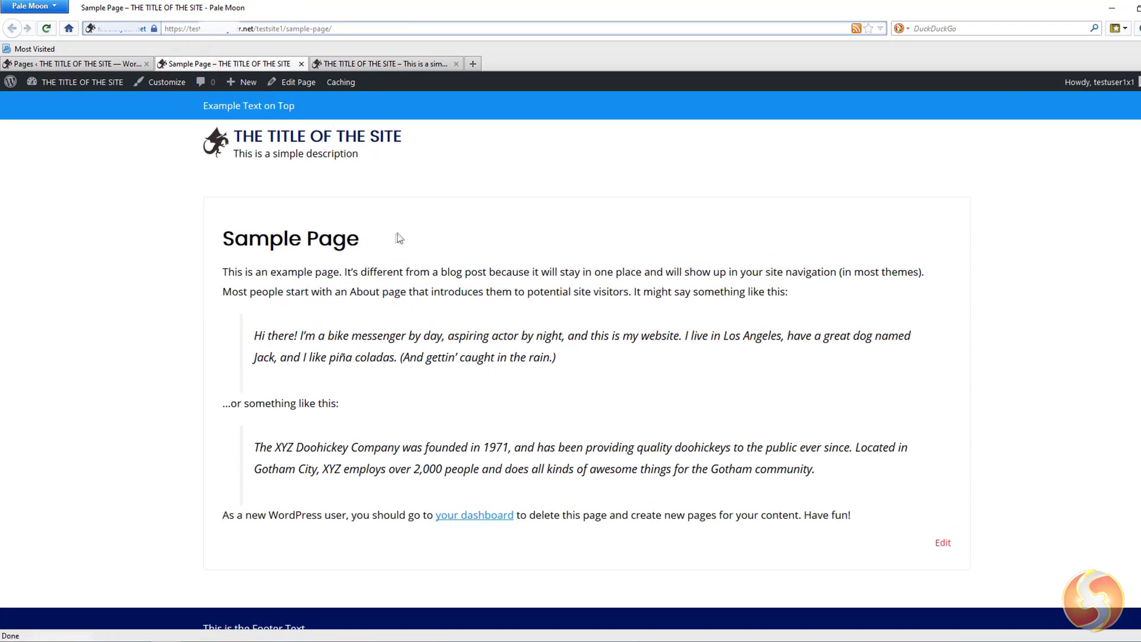
scroll(395, 271, "down", 1)
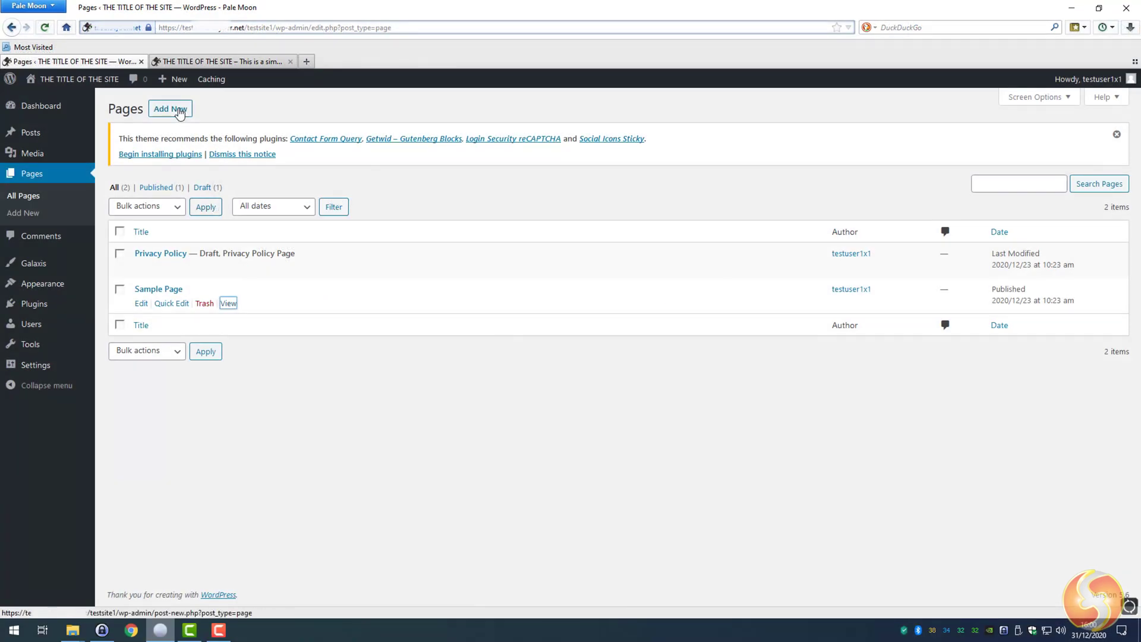
Create Test Page 1 and view its published permalink in a new tab
left_click(169, 109)
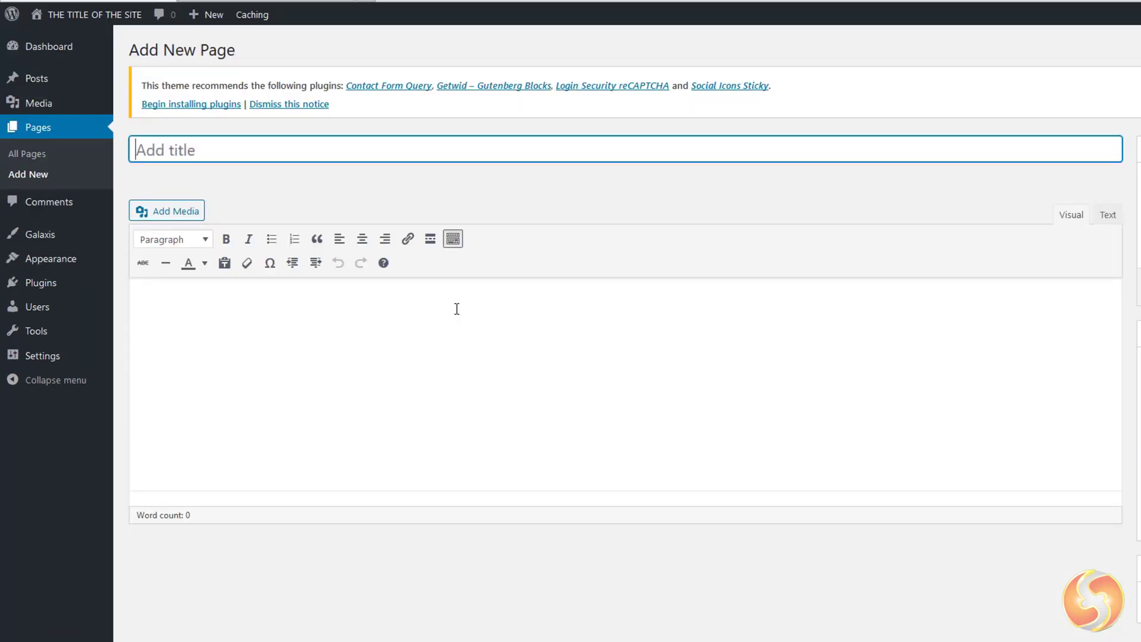
type("Test Page 1")
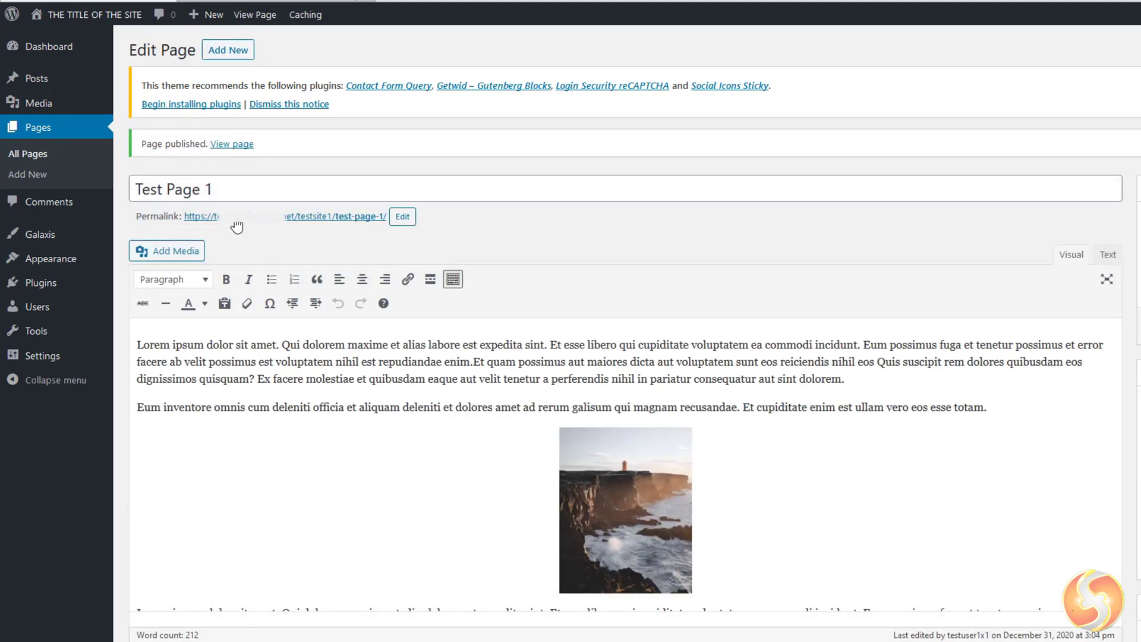
right_click(237, 219)
left_click(295, 230)
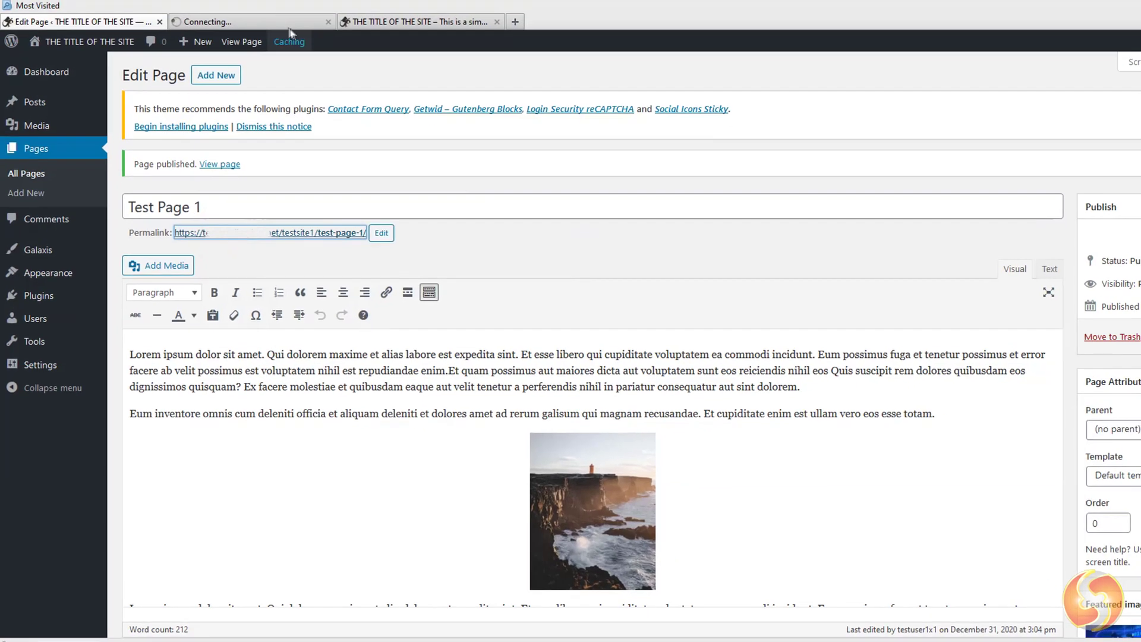
left_click(252, 62)
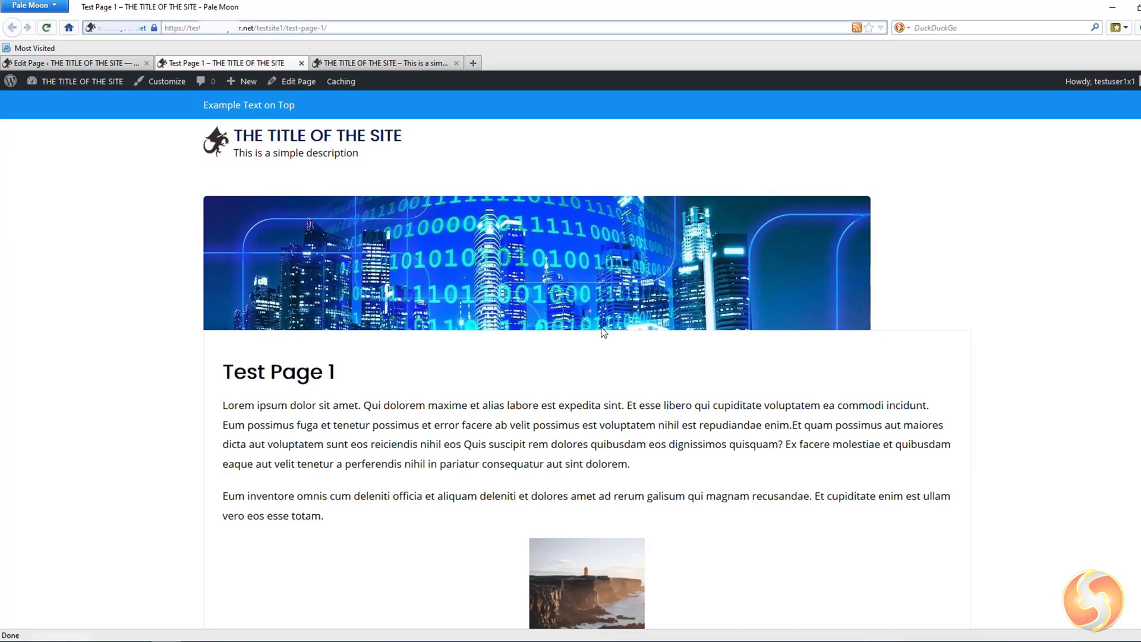
scroll(602, 332, "down", 3)
scroll(607, 321, "down", 5)
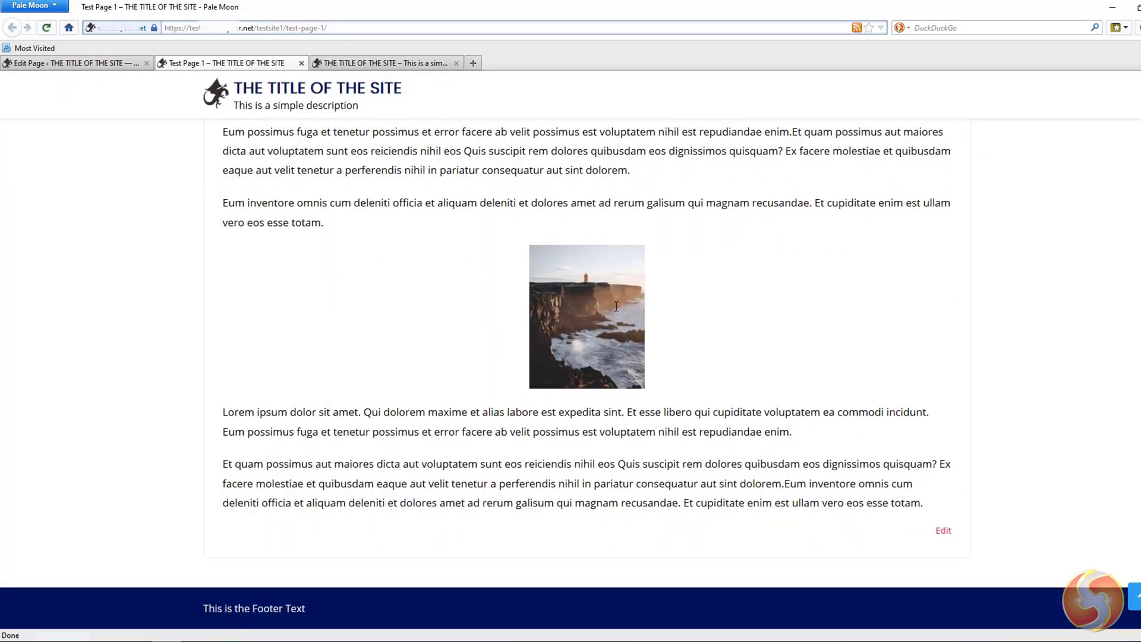
scroll(616, 307, "up", 8)
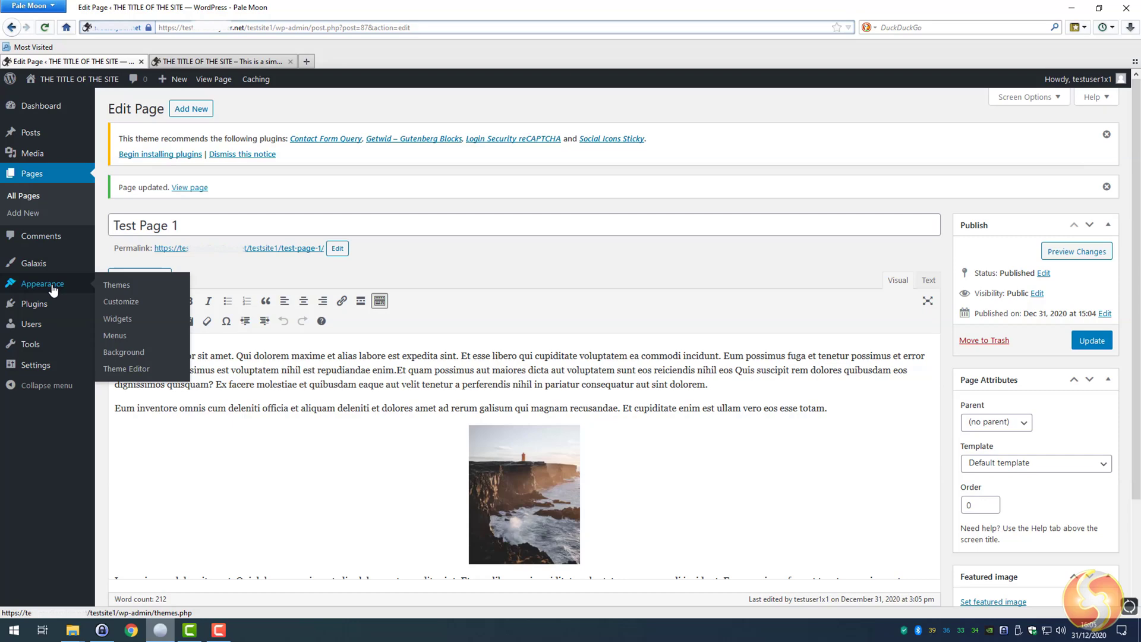
Create a menu named Main Menu assigned to the Primary location
left_click(123, 337)
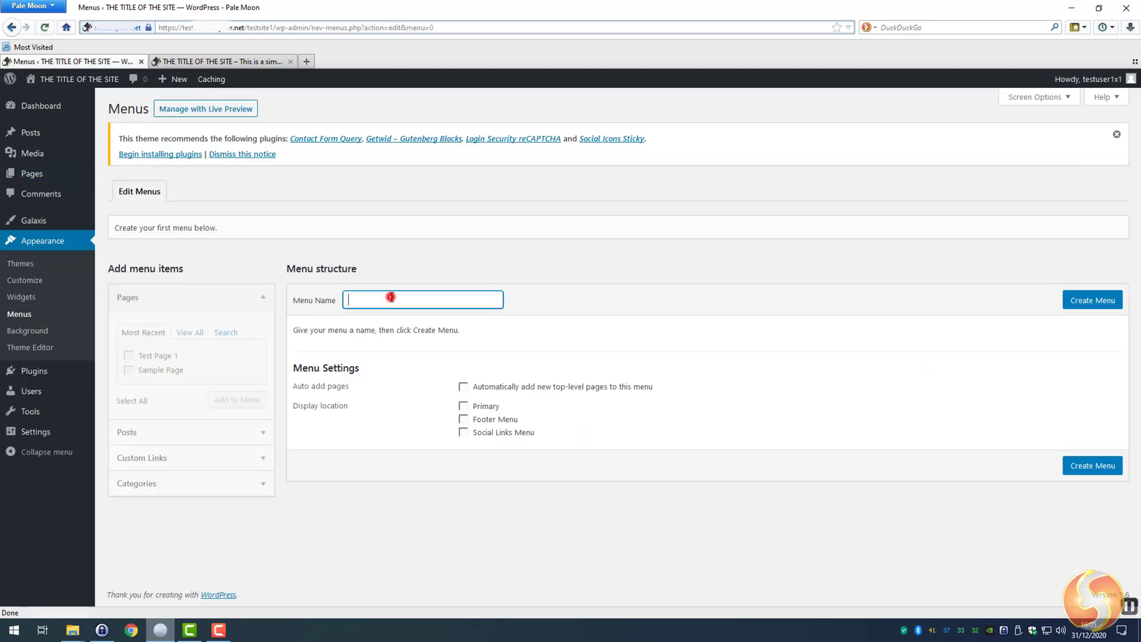
left_click(391, 300)
type("Main ")
type("Menu")
left_click(462, 407)
left_click(1092, 300)
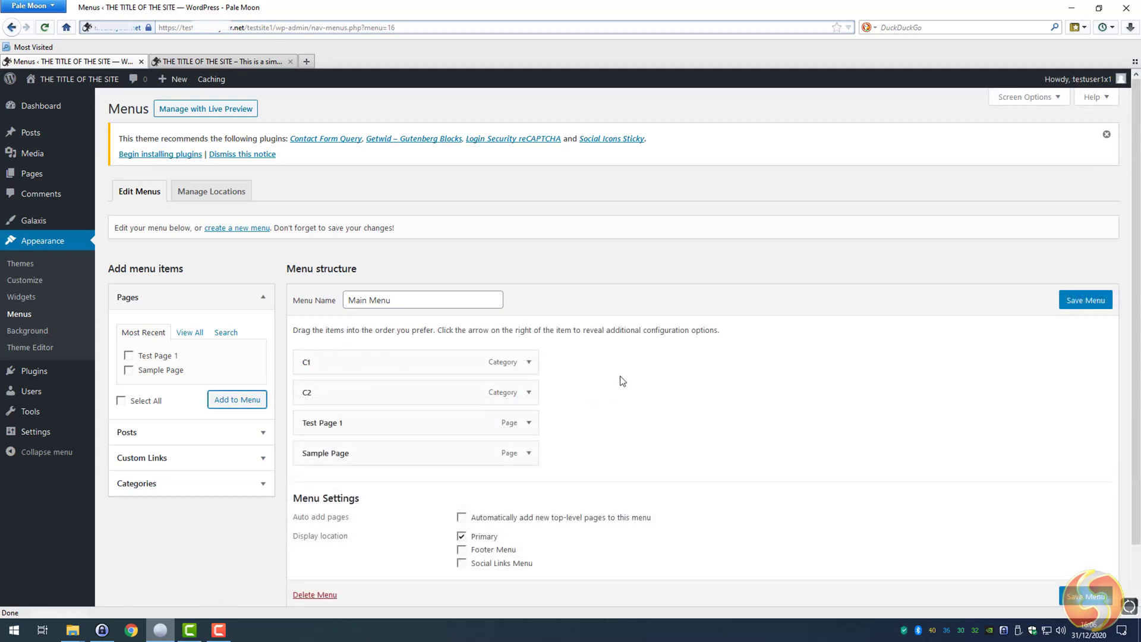
Add a Home custom link, move it to the top of Main Menu and save the menu
left_click(161, 458)
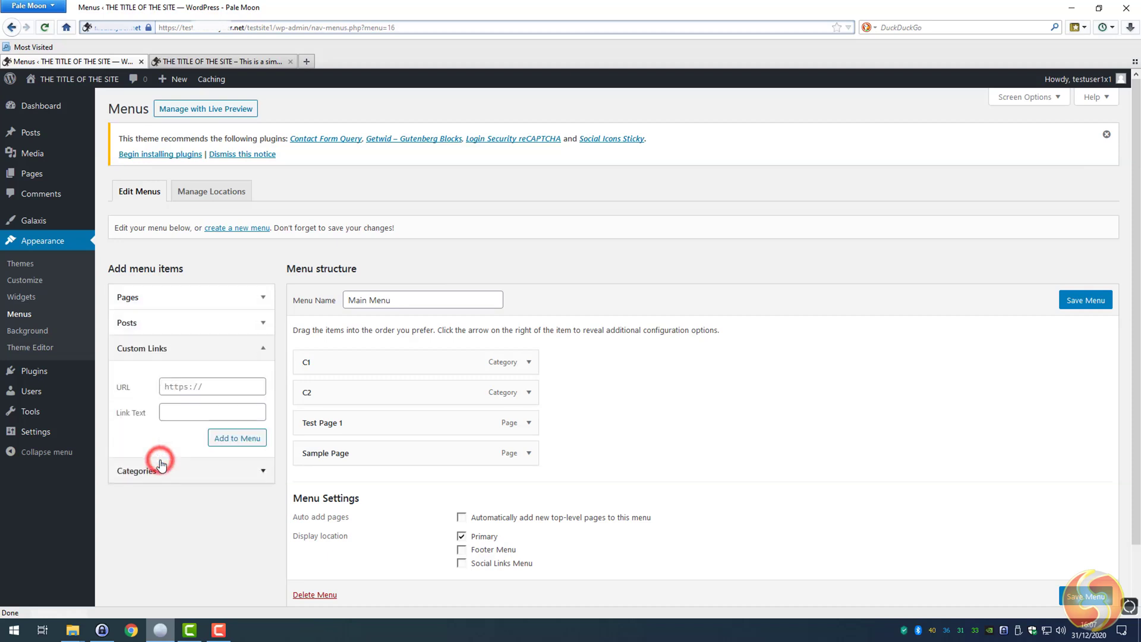
left_click(176, 412)
type("H")
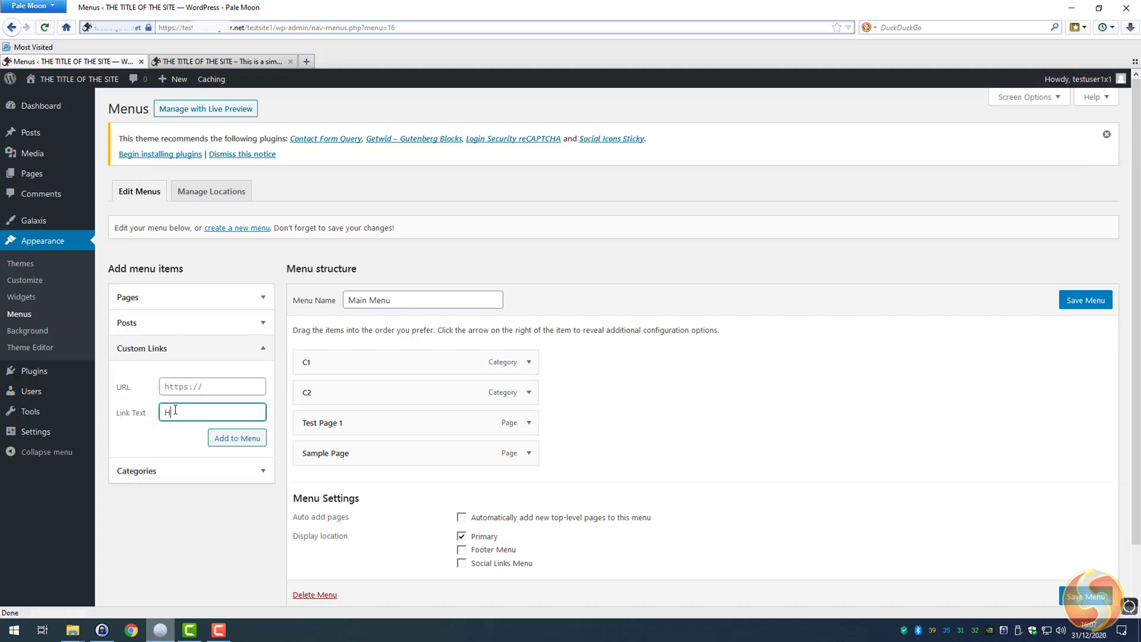
type("ome")
left_click(212, 386)
key("ctrl+v")
left_click(236, 438)
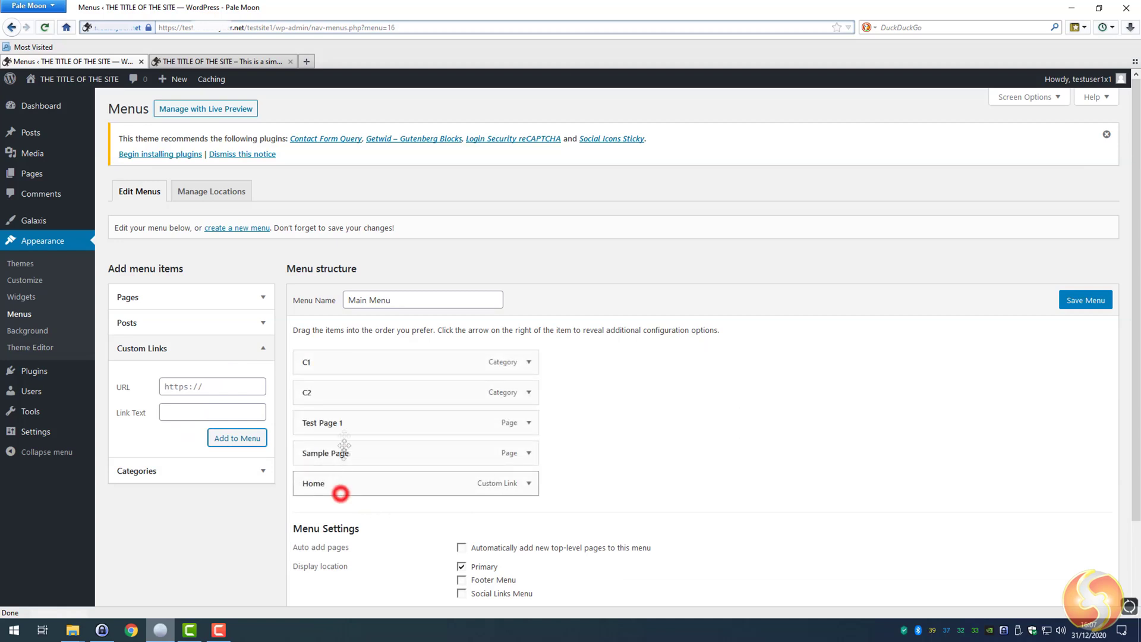
left_click_drag(339, 483, 345, 352)
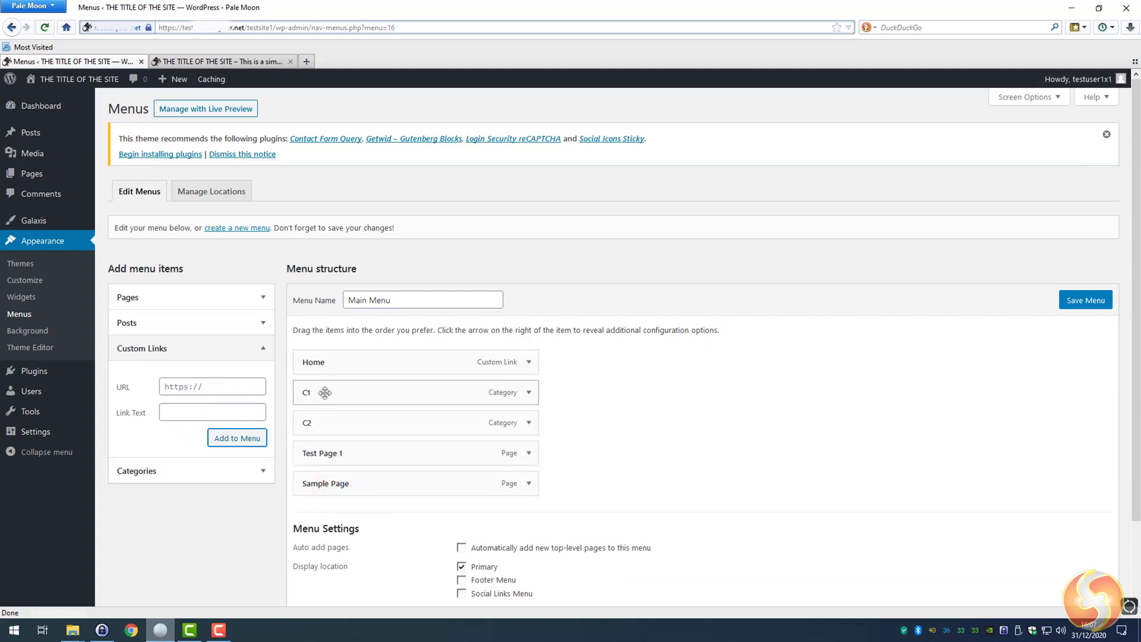
left_click(1085, 299)
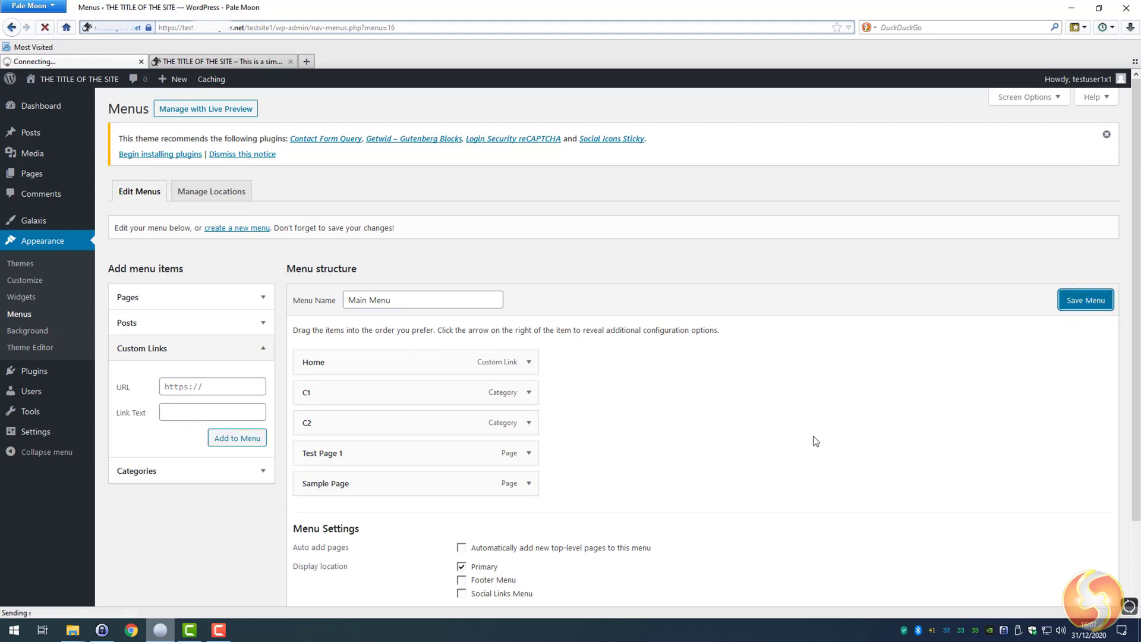
Check the new navigation on the live site by visiting Test Page 1
key("ctrl+Tab")
left_click(849, 145)
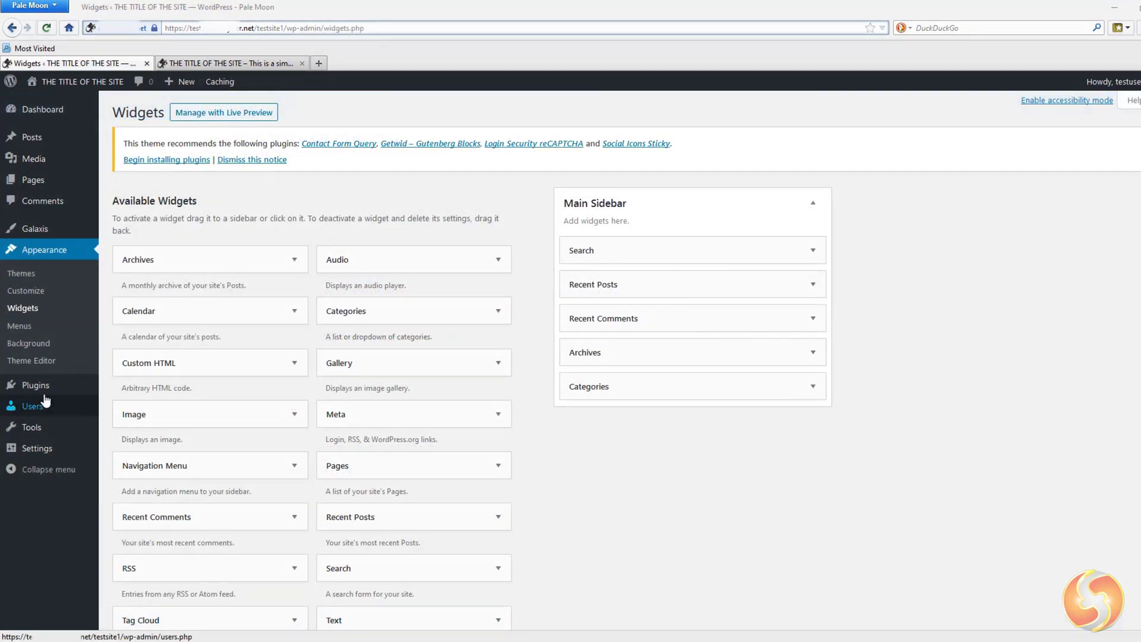
Show the installed plugins list with Akismet, Classic Editor and Hello Dolly
left_click(36, 385)
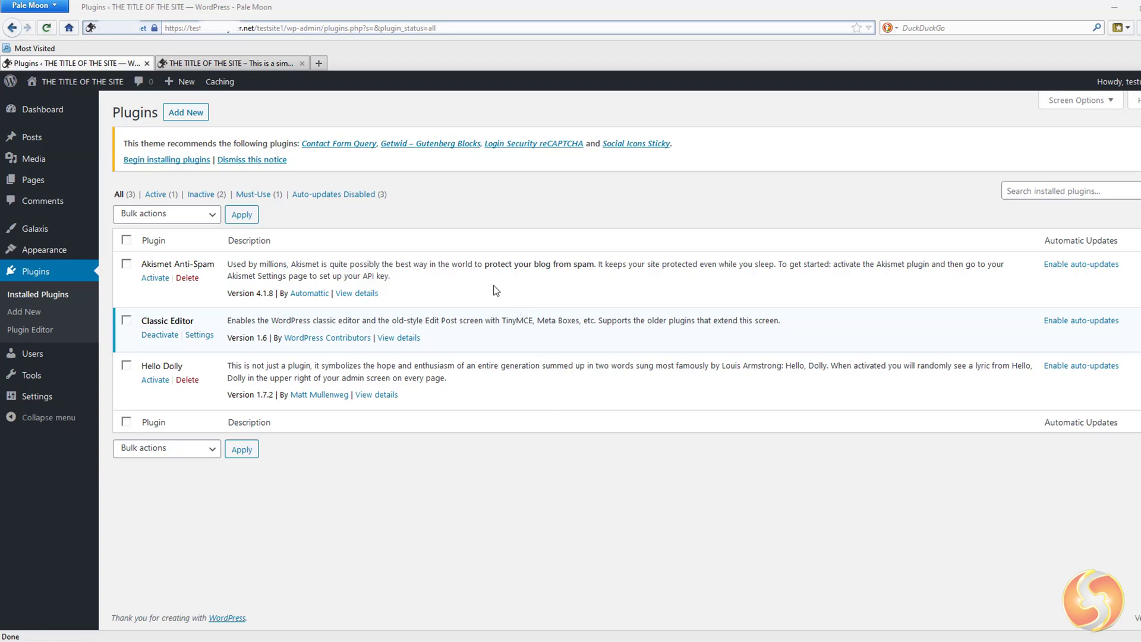
Search the Add Plugins directory for GDPR
left_click(187, 114)
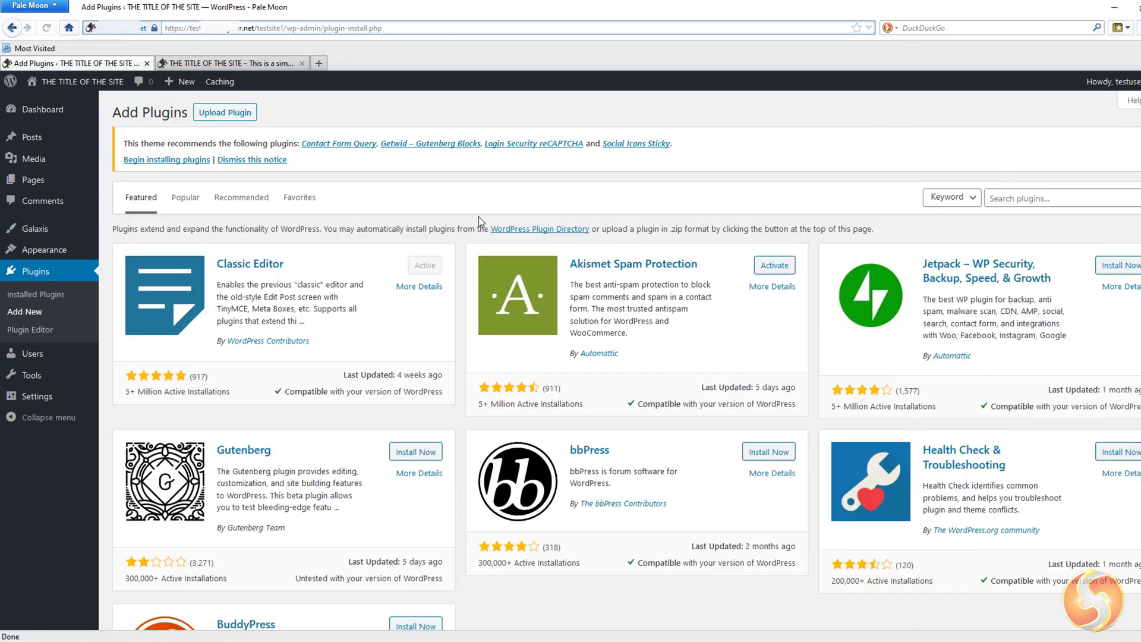
left_click(1027, 196)
type("GDPR")
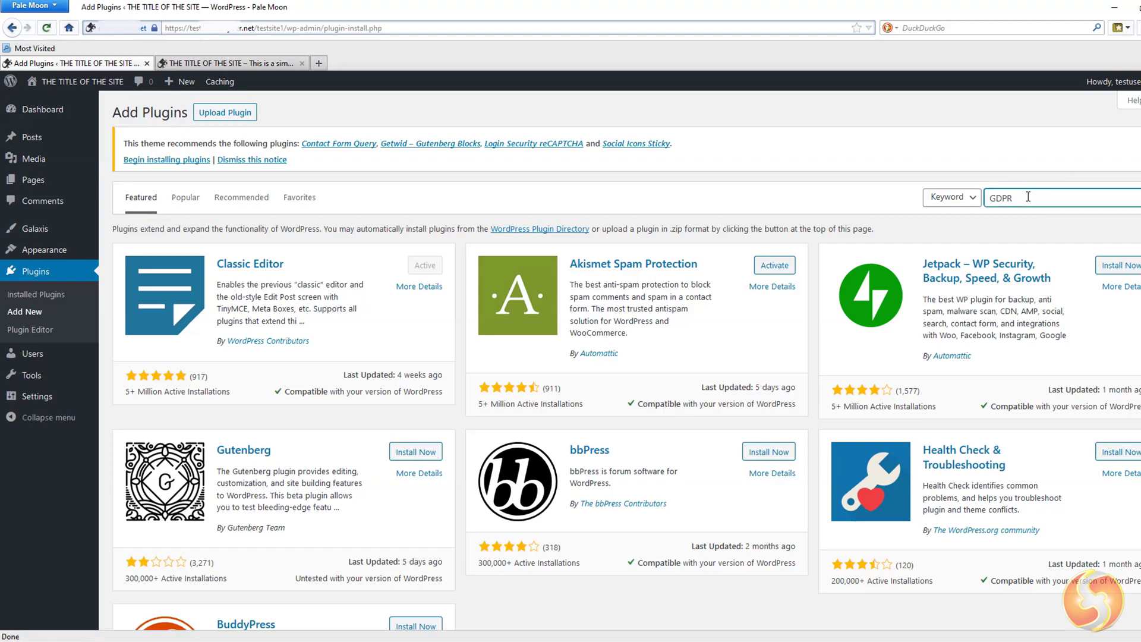
key("Return")
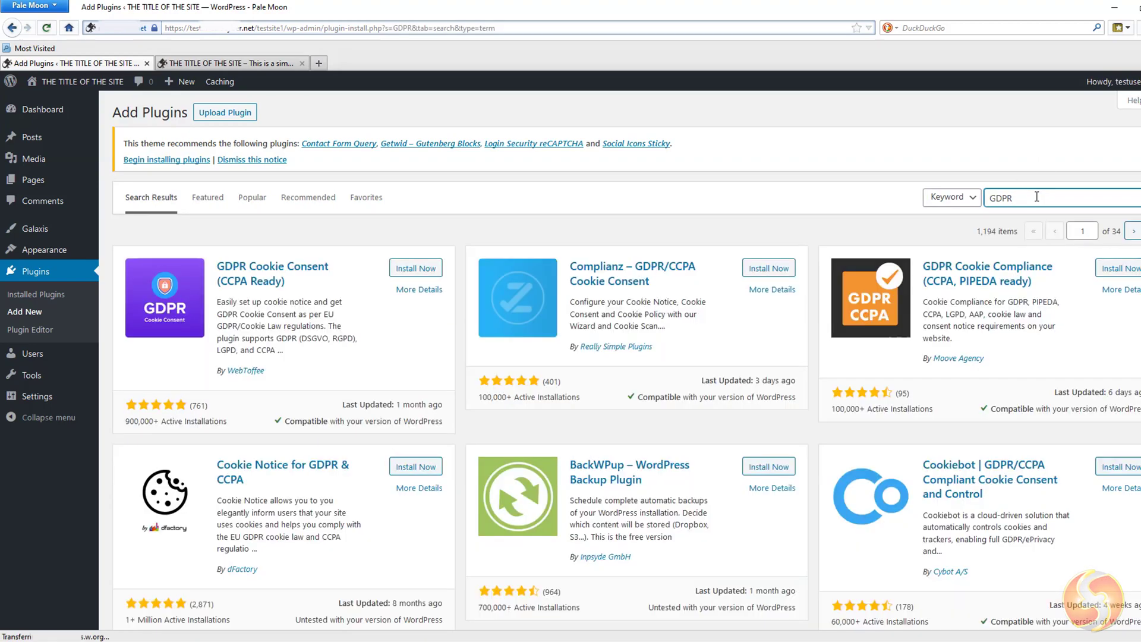